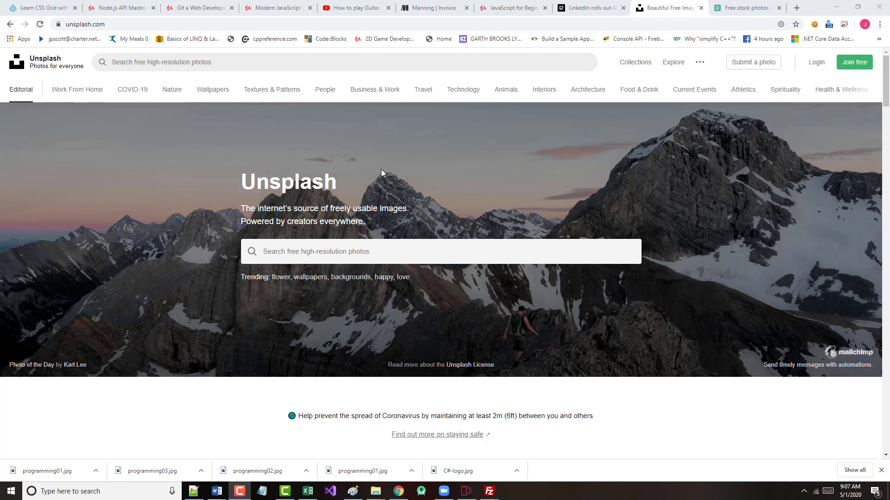
Copy the Unsplash site address and paste it into a new Notepad document, ending on a fresh line
{"action": "left_click", "coordinate": [255, 25]}
{"action": "key", "text": "ctrl+c"}
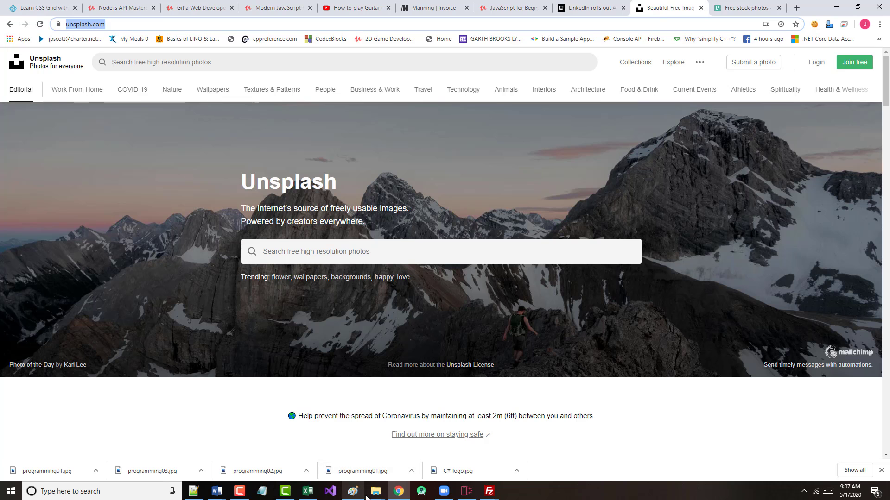
{"action": "right_click", "coordinate": [262, 493]}
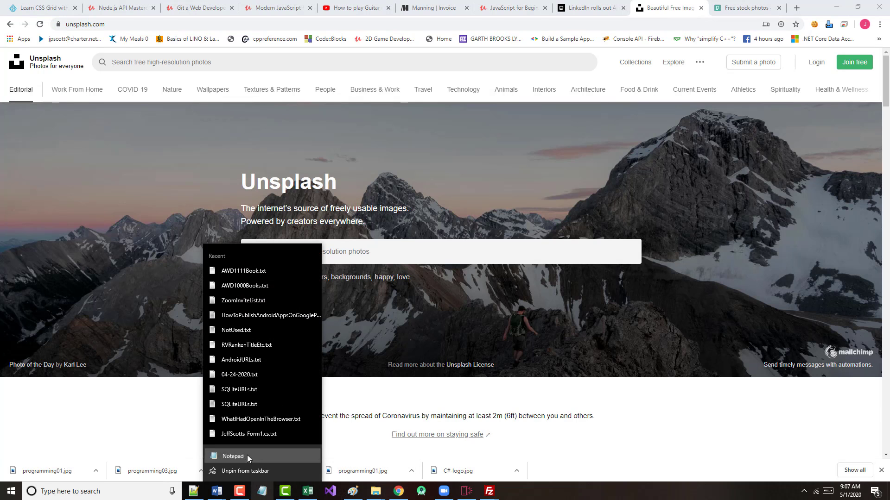
{"action": "left_click", "coordinate": [248, 457]}
{"action": "key", "text": "ctrl+v"}
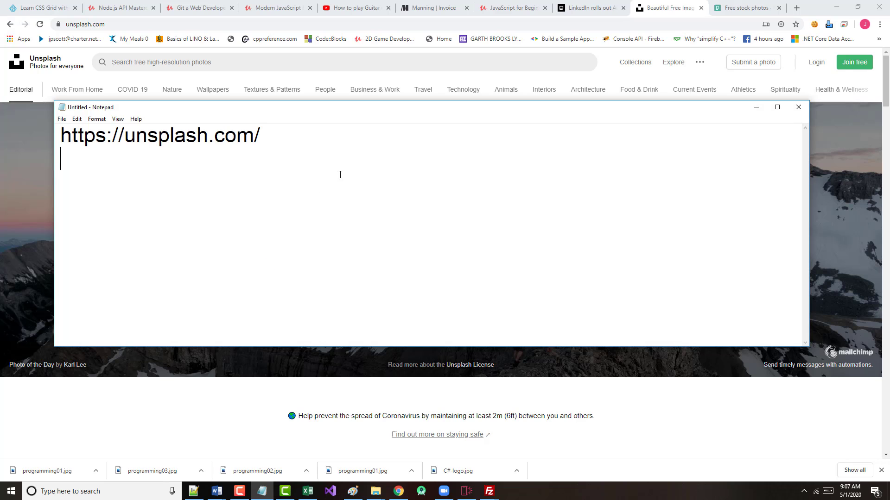
Copy the Pexels site address and paste it on the line below the Unsplash address in Notepad
{"action": "left_click", "coordinate": [735, 8]}
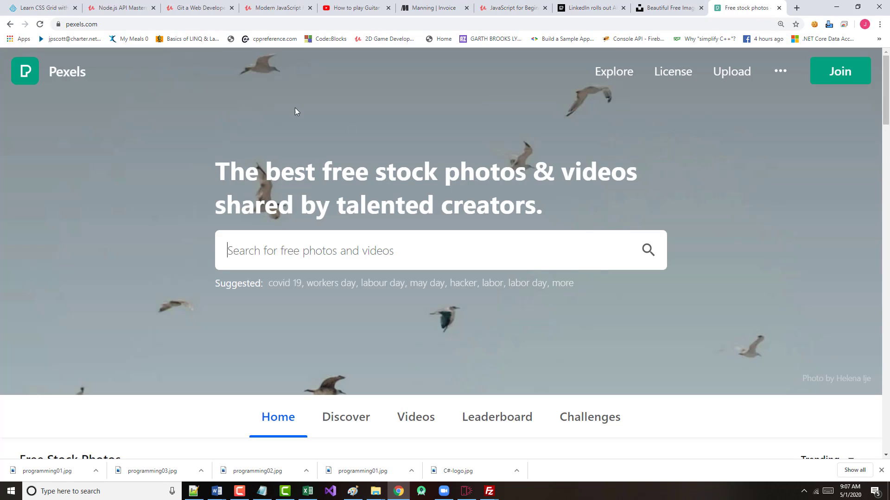
{"action": "left_click", "coordinate": [234, 25]}
{"action": "key", "text": "ctrl+c"}
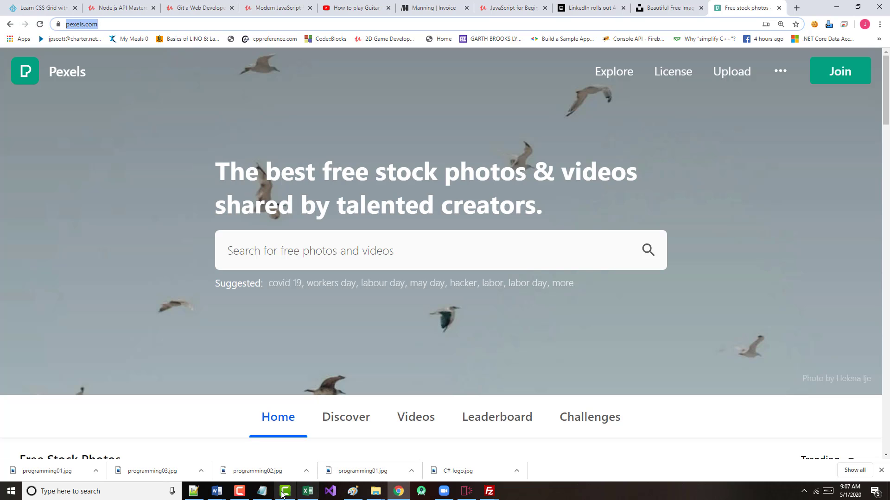
{"action": "left_click", "coordinate": [262, 491]}
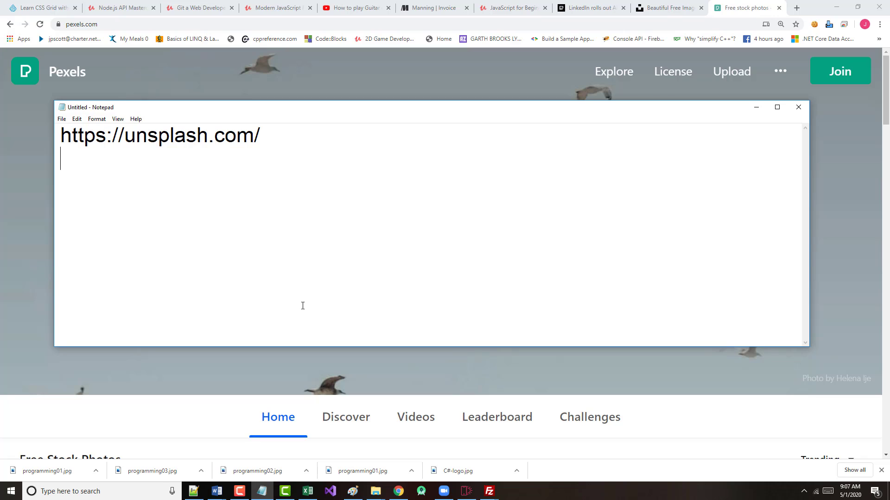
{"action": "key", "text": "ctrl+v"}
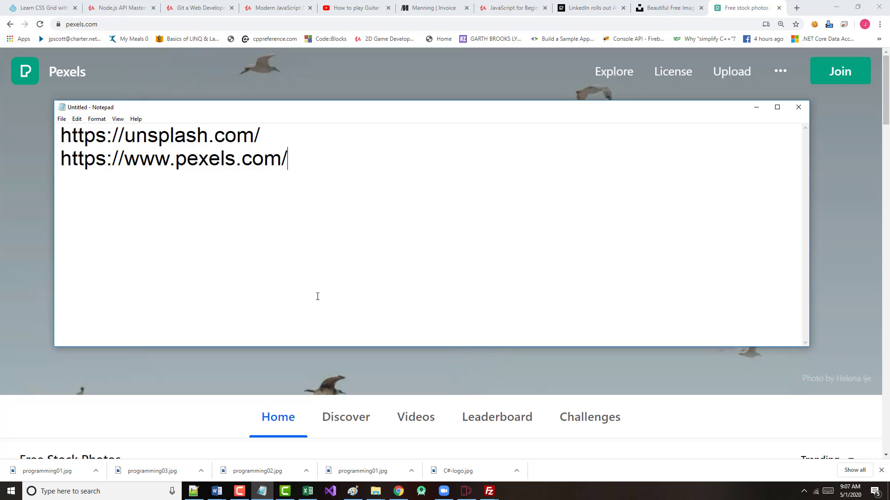
Set the font size of the Notepad text to 72 and minimize the Notepad window
{"action": "left_click", "coordinate": [97, 119]}
{"action": "left_click", "coordinate": [102, 141]}
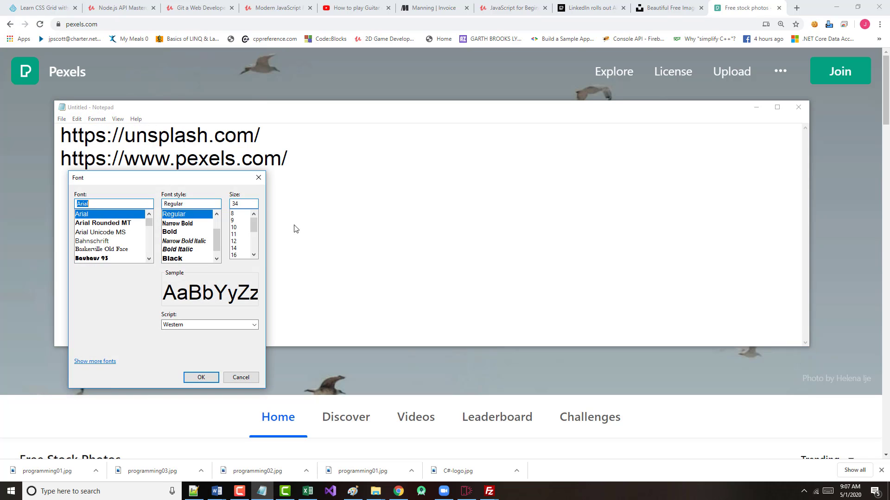
{"action": "scroll", "coordinate": [230, 258], "scroll_direction": "down", "scroll_amount": 2}
{"action": "scroll", "coordinate": [235, 259], "scroll_direction": "down", "scroll_amount": 2}
{"action": "left_click", "coordinate": [234, 255]}
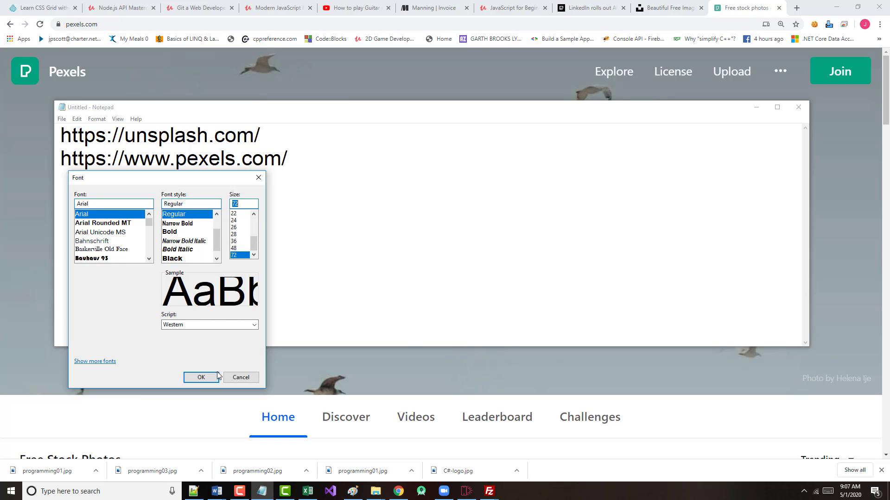
{"action": "left_click", "coordinate": [204, 378]}
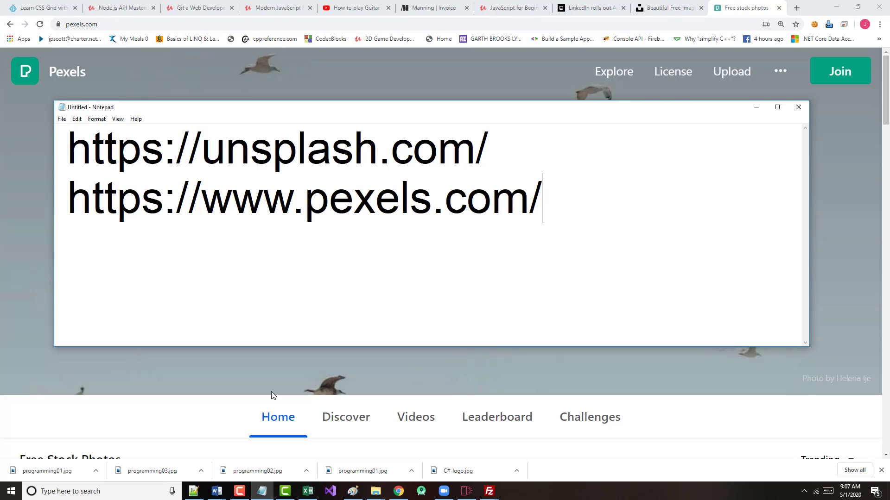
{"action": "left_click", "coordinate": [757, 111]}
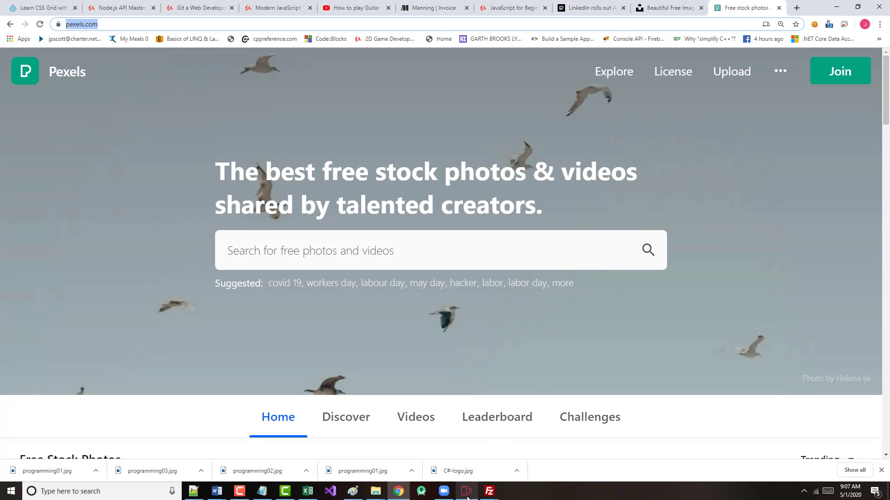
Switch to Mobirise and look over the existing Parkway High School page from its header image to its footer
{"action": "left_click", "coordinate": [466, 492]}
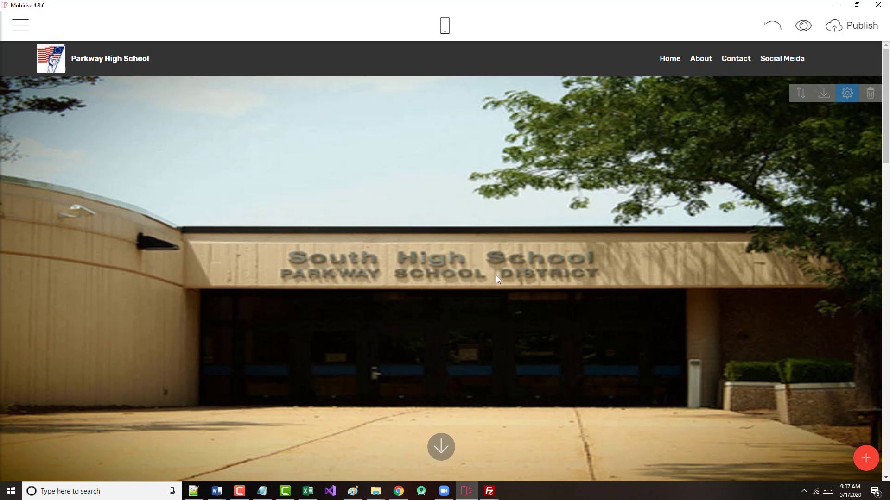
{"action": "scroll", "coordinate": [265, 285], "scroll_direction": "down", "scroll_amount": 15}
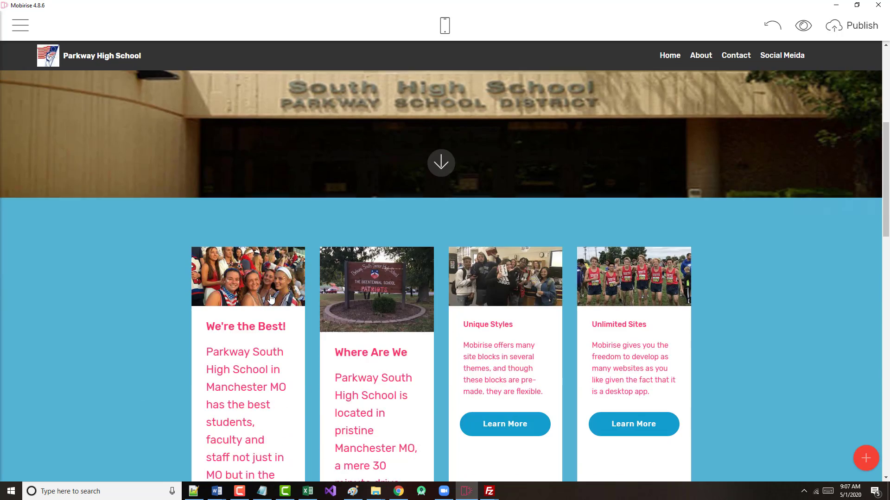
{"action": "scroll", "coordinate": [254, 297], "scroll_direction": "down", "scroll_amount": 3}
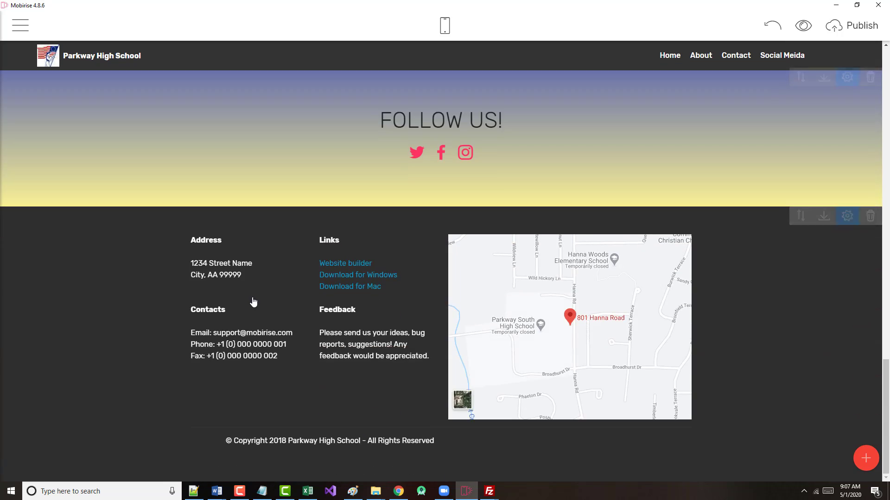
{"action": "scroll", "coordinate": [244, 305], "scroll_direction": "up", "scroll_amount": 18}
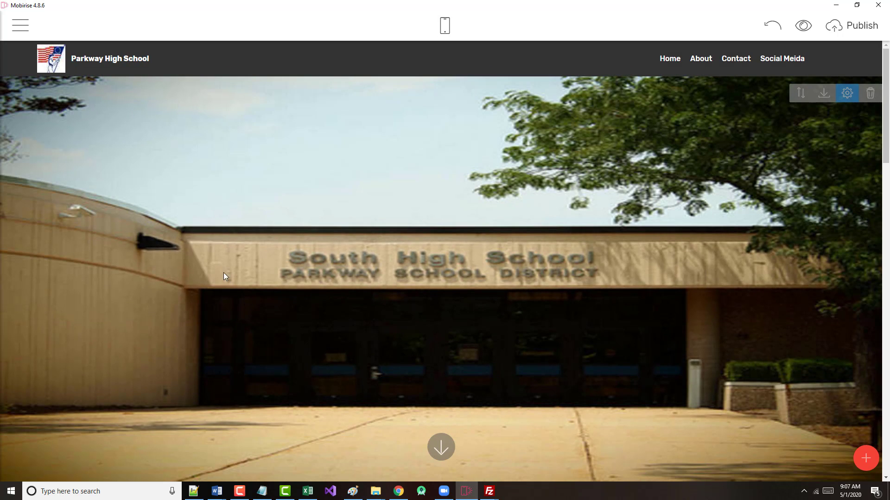
{"action": "scroll", "coordinate": [204, 279], "scroll_direction": "down", "scroll_amount": 4}
{"action": "scroll", "coordinate": [185, 268], "scroll_direction": "up", "scroll_amount": 5}
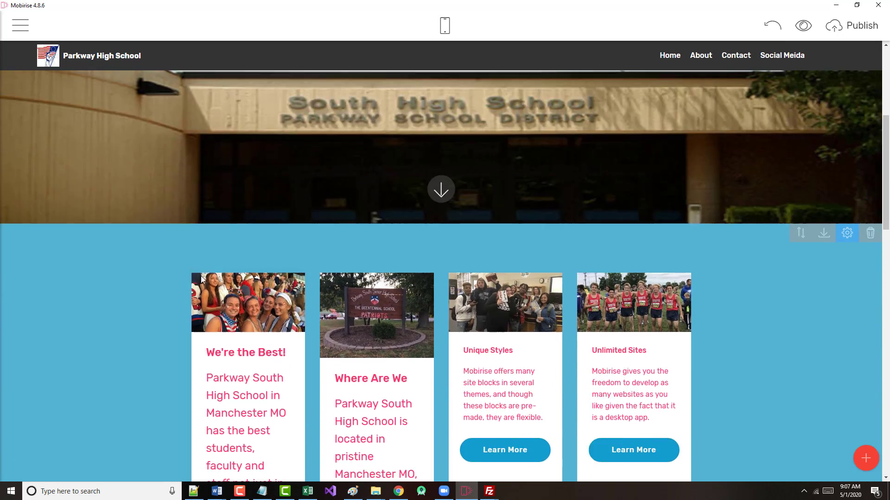
Create a new site named Portfolio with the Mobirise 4 theme
{"action": "left_click", "coordinate": [20, 25]}
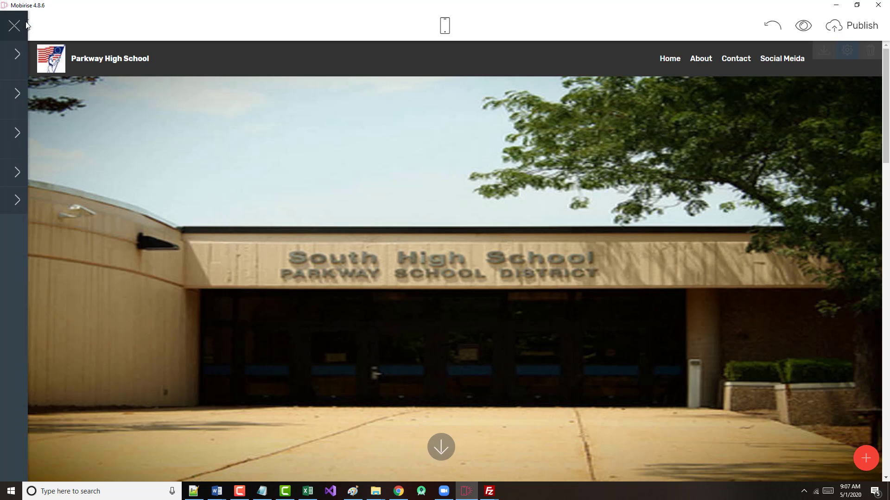
{"action": "left_click", "coordinate": [22, 99]}
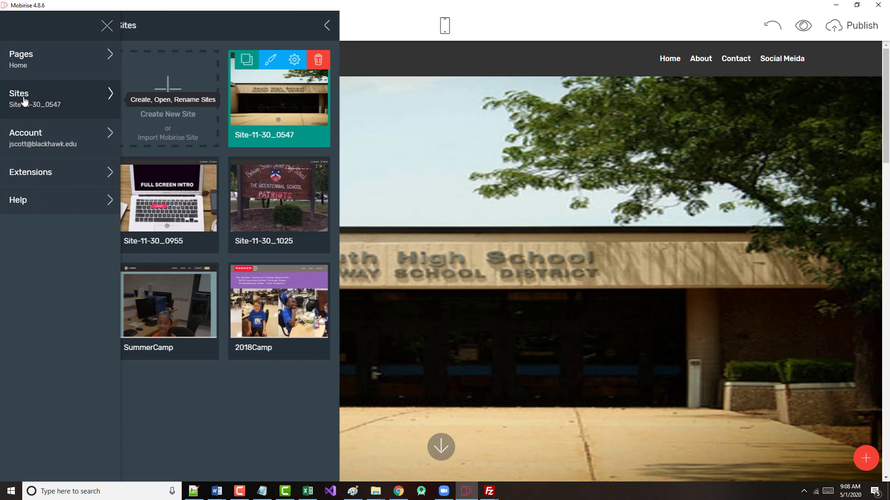
{"action": "left_click", "coordinate": [179, 91]}
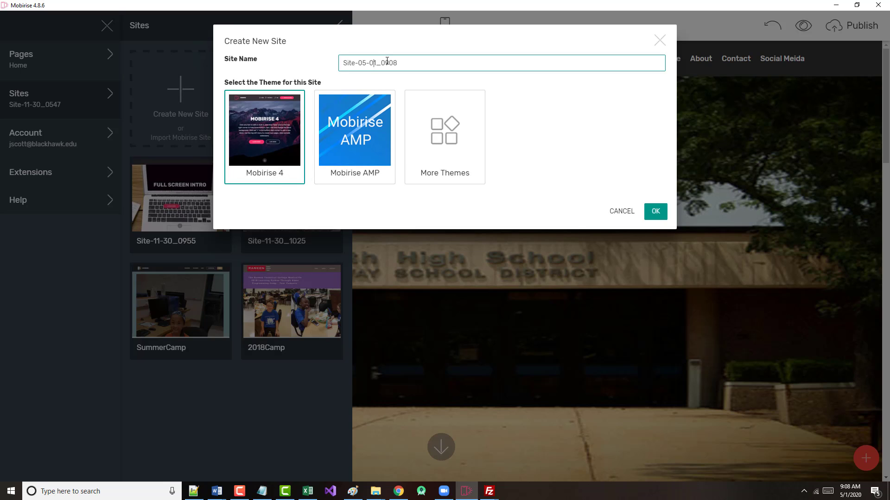
{"action": "type", "text": "Portfolio"}
{"action": "left_click_drag", "start_coordinate": [430, 62], "coordinate": [317, 76]}
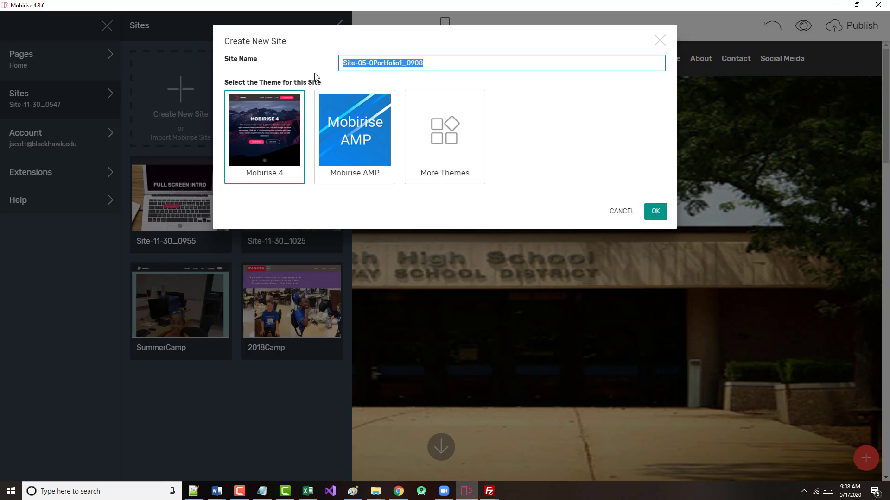
{"action": "type", "text": "Portfolio"}
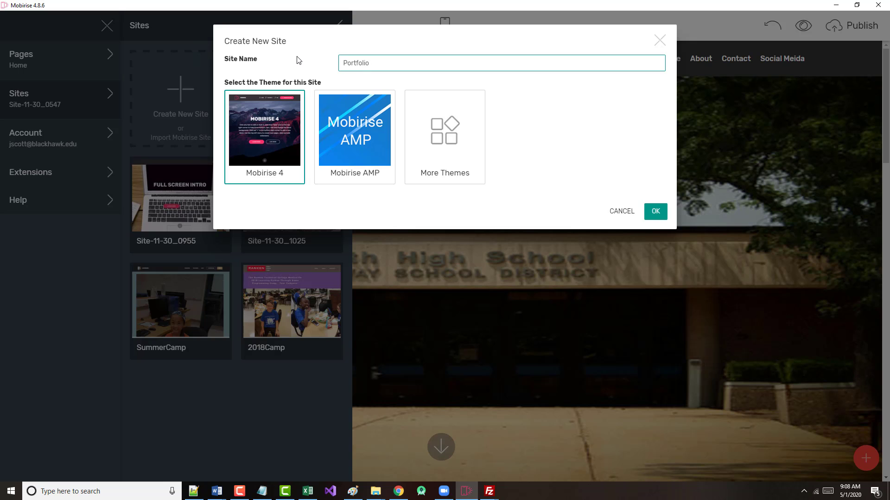
{"action": "key", "text": "Return"}
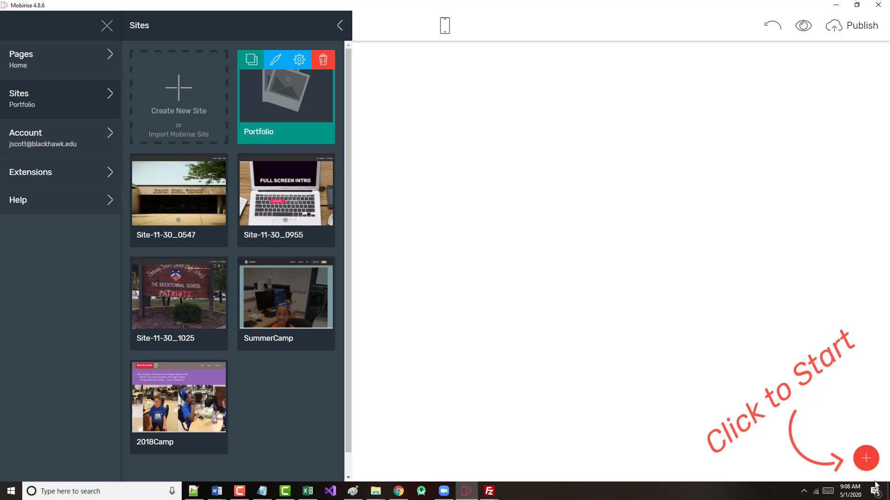
Add the white menu block with the phone number button to the empty page
{"action": "left_click", "coordinate": [866, 458]}
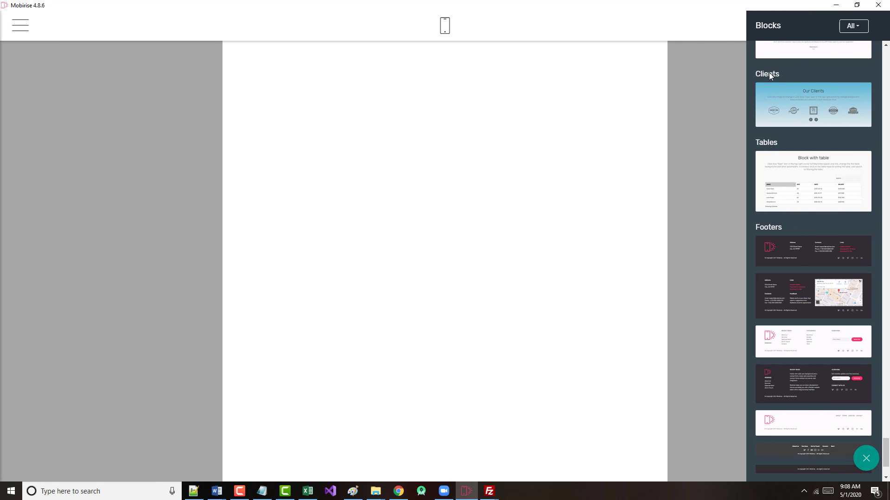
{"action": "scroll", "coordinate": [774, 152], "scroll_direction": "up", "scroll_amount": 10}
{"action": "scroll", "coordinate": [775, 152], "scroll_direction": "up", "scroll_amount": 15}
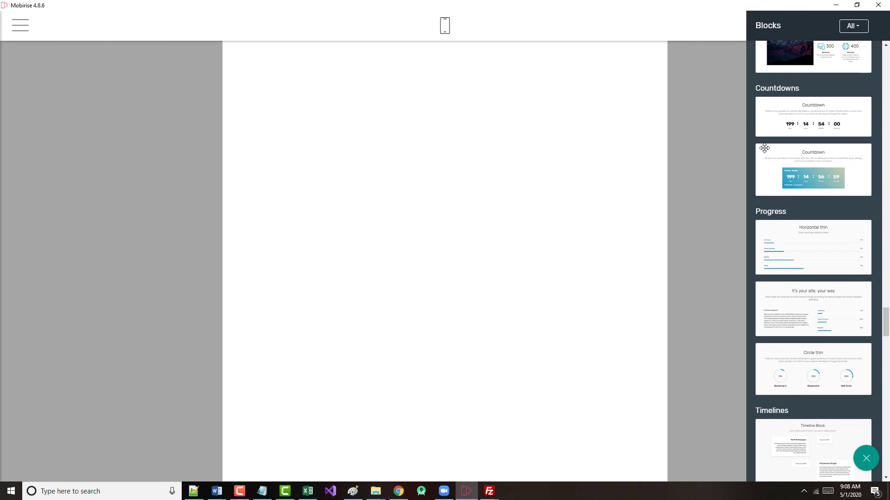
{"action": "left_click_drag", "start_coordinate": [885, 290], "coordinate": [869, 56]}
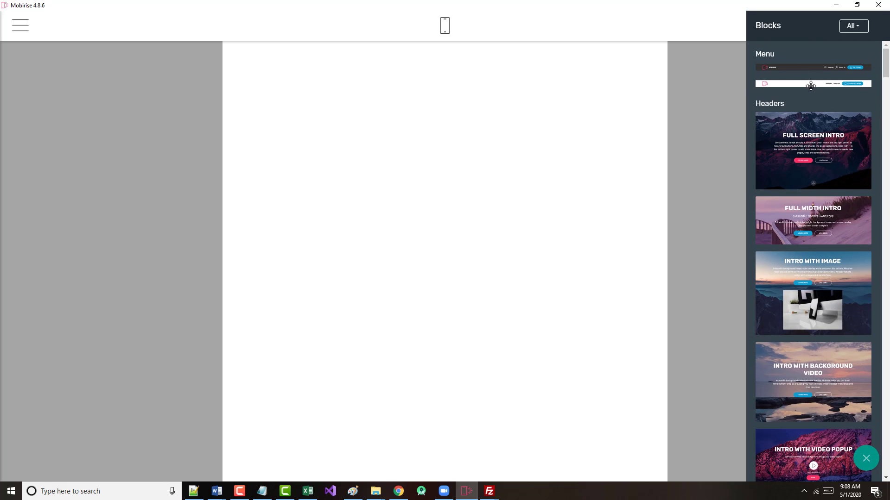
{"action": "left_click_drag", "start_coordinate": [811, 86], "coordinate": [514, 59]}
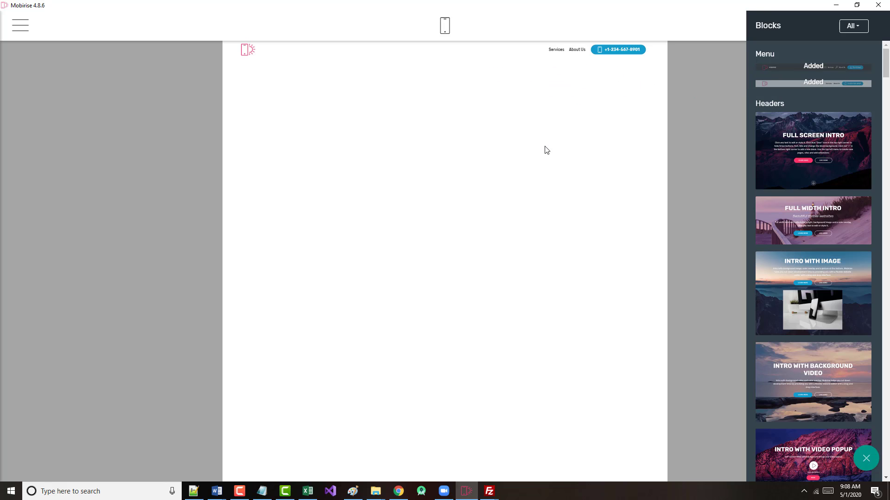
Remove the white menu block from the page
{"action": "double_click", "coordinate": [555, 49]}
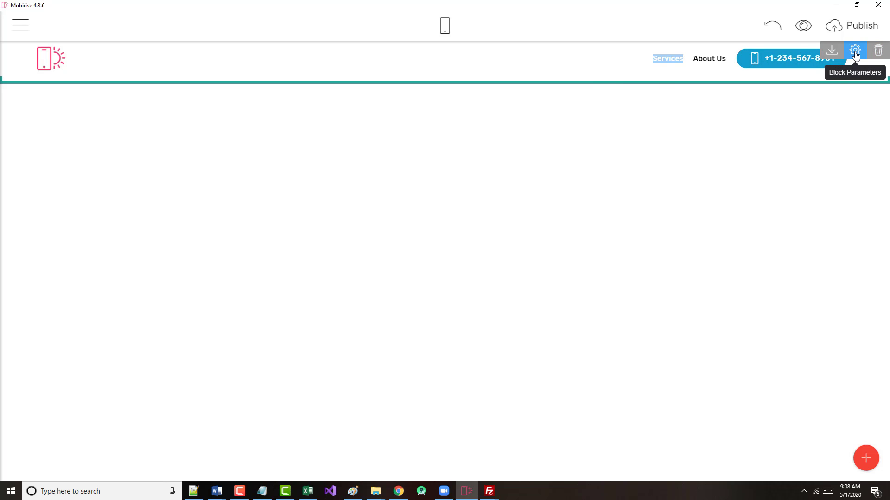
{"action": "left_click", "coordinate": [877, 50]}
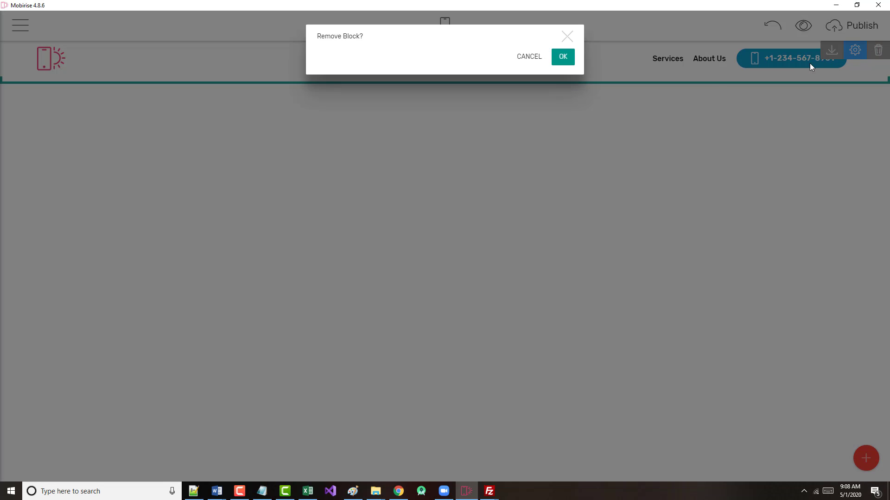
{"action": "left_click", "coordinate": [563, 57]}
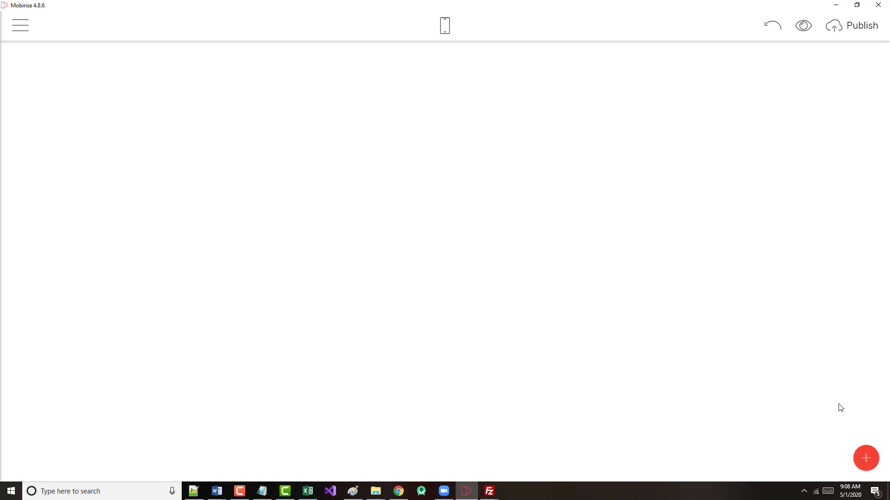
Add the dark menu block with the Try It Now! button to the page and close the block library
{"action": "left_click", "coordinate": [865, 458]}
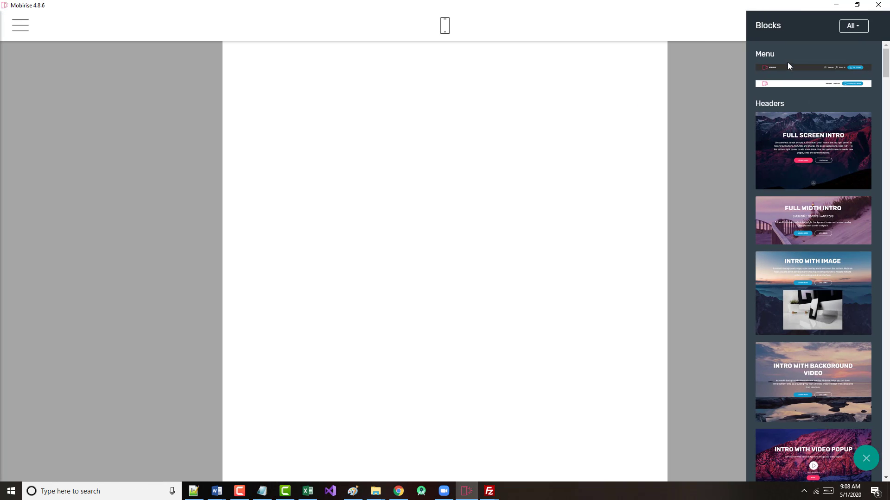
{"action": "left_click_drag", "start_coordinate": [787, 68], "coordinate": [501, 84]}
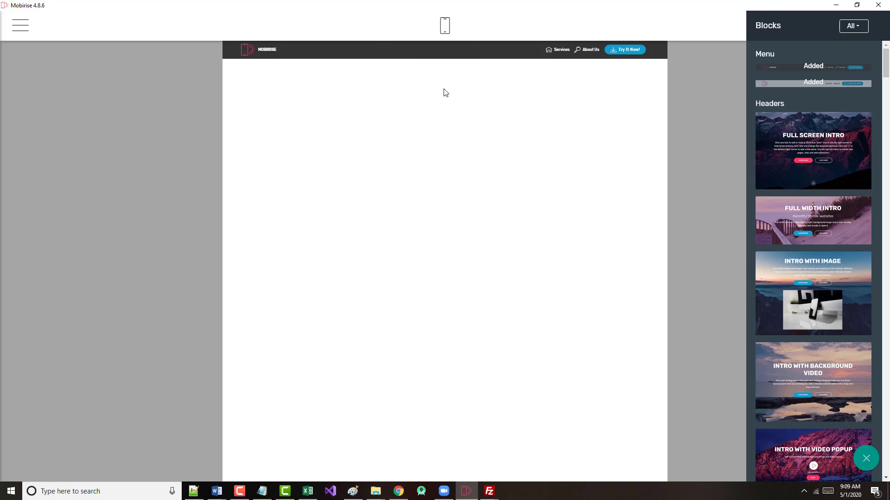
{"action": "left_click", "coordinate": [702, 124]}
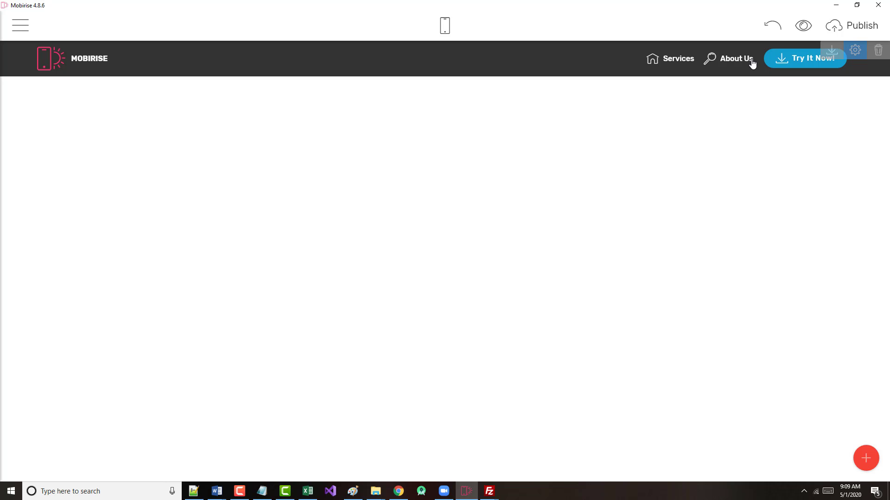
Replace the menu's logo with the free online library photo of hands writing beside a laptop
{"action": "left_click", "coordinate": [44, 57]}
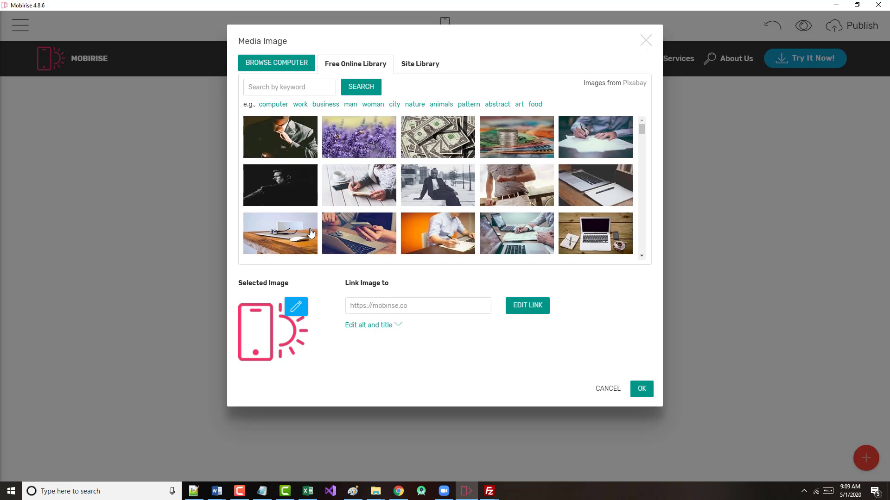
{"action": "left_click", "coordinate": [509, 236]}
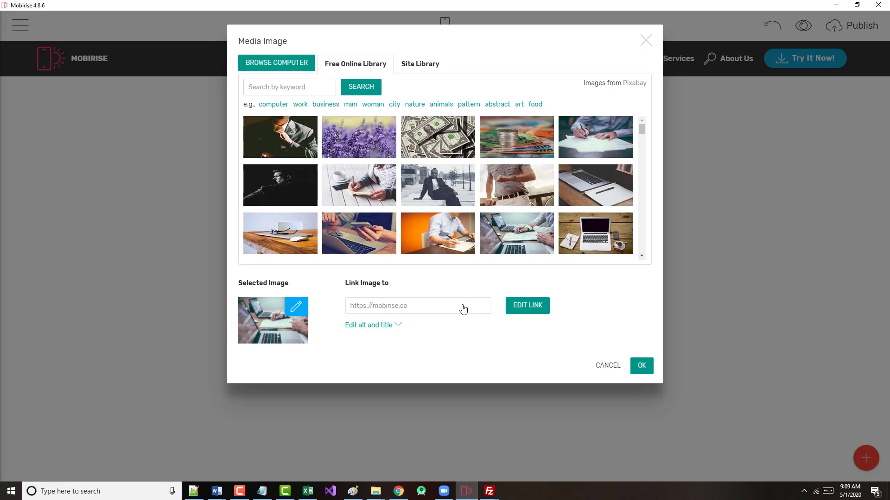
{"action": "left_click", "coordinate": [641, 366]}
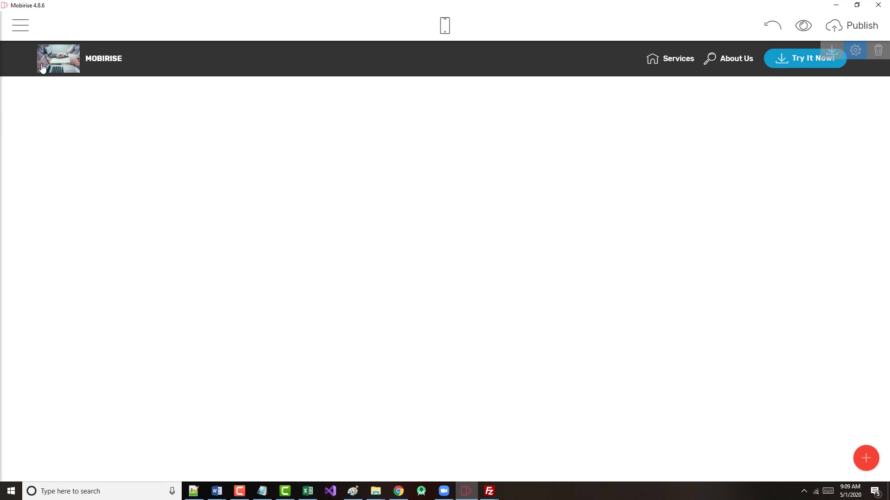
Replace the menu's MOBIRISE brand name with the site owner's full name followed by "- Portfolio"
{"action": "double_click", "coordinate": [102, 60]}
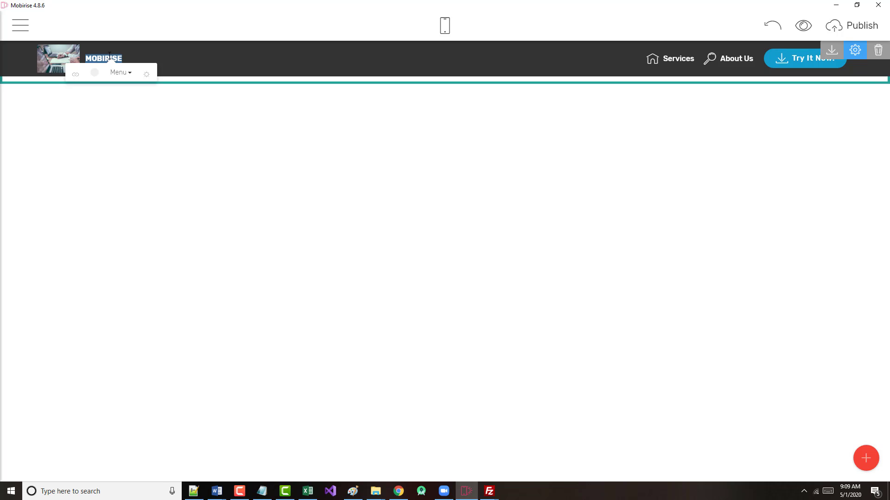
{"action": "key", "text": "BackSpace"}
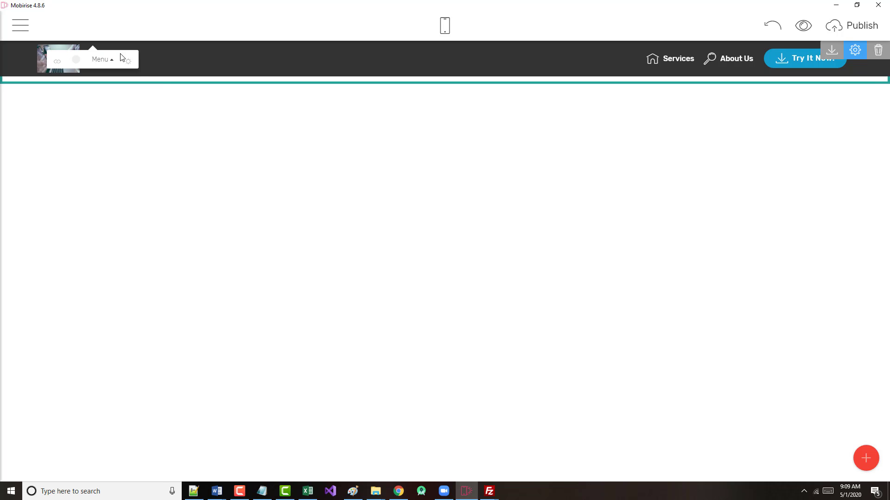
{"action": "type", "text": "Jeff"}
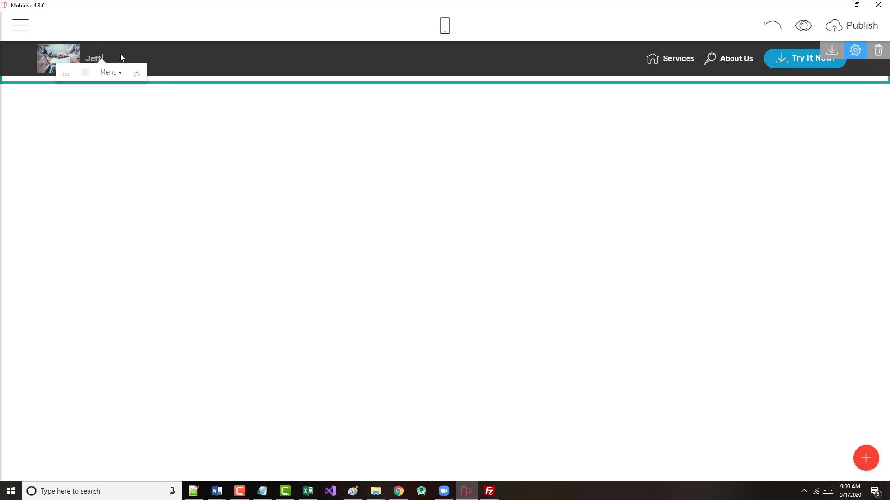
{"action": "type", "text": " Scott - P"}
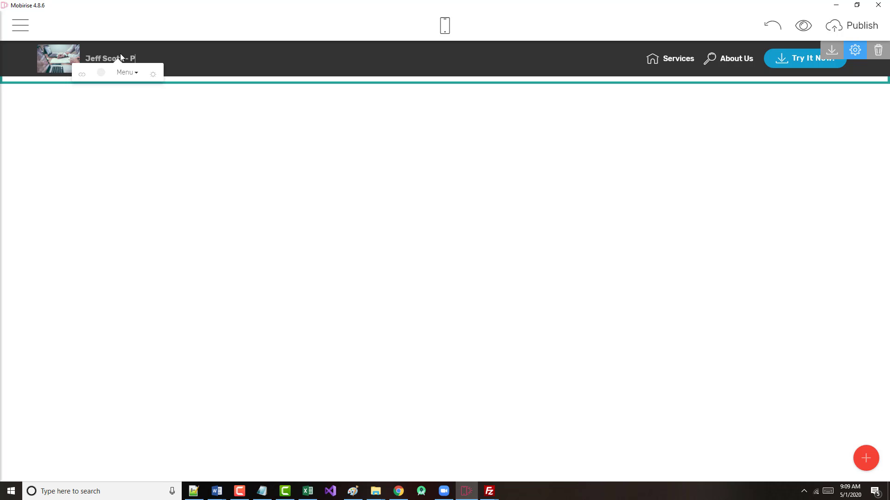
{"action": "type", "text": "ortfolio"}
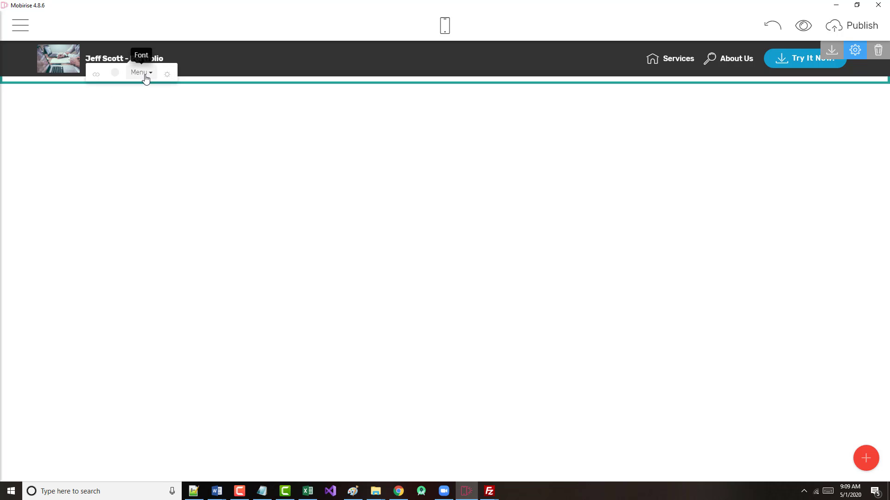
Compare the Title 1, Title 2 and Title 3 font styles on the brand name and apply Title 3
{"action": "left_click", "coordinate": [103, 60]}
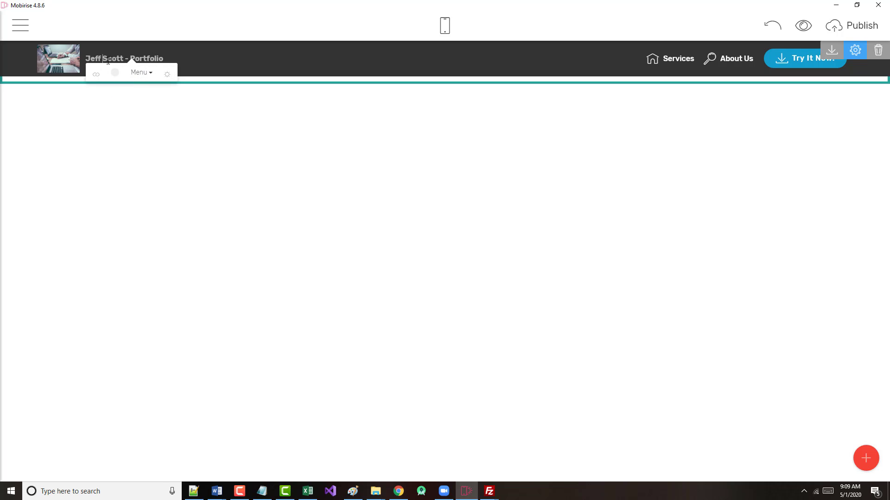
{"action": "left_click", "coordinate": [153, 76]}
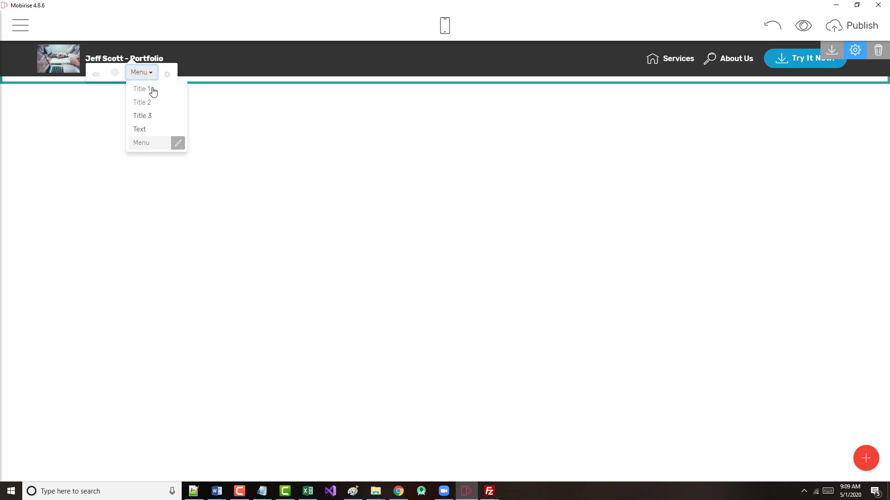
{"action": "left_click", "coordinate": [146, 92]}
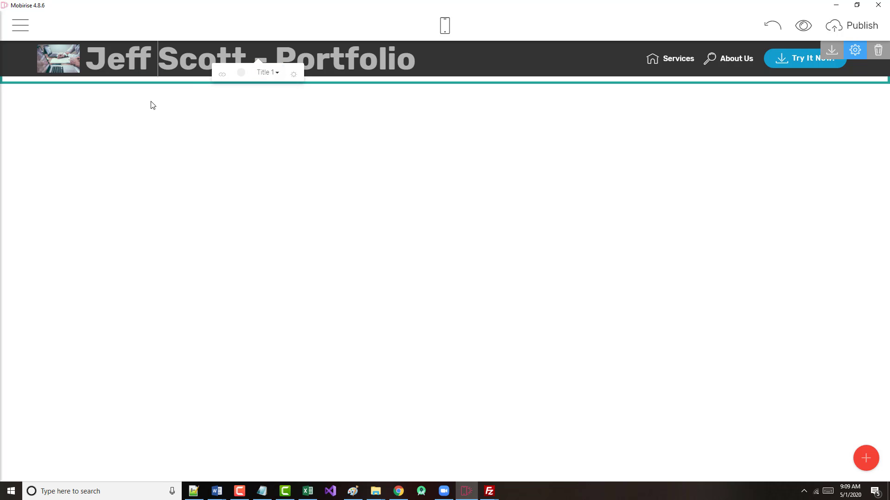
{"action": "left_click", "coordinate": [268, 76]}
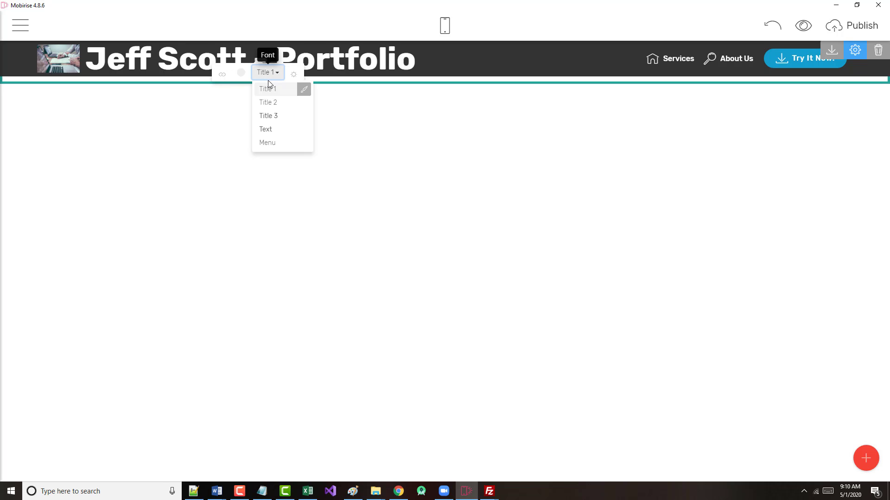
{"action": "left_click", "coordinate": [261, 117]}
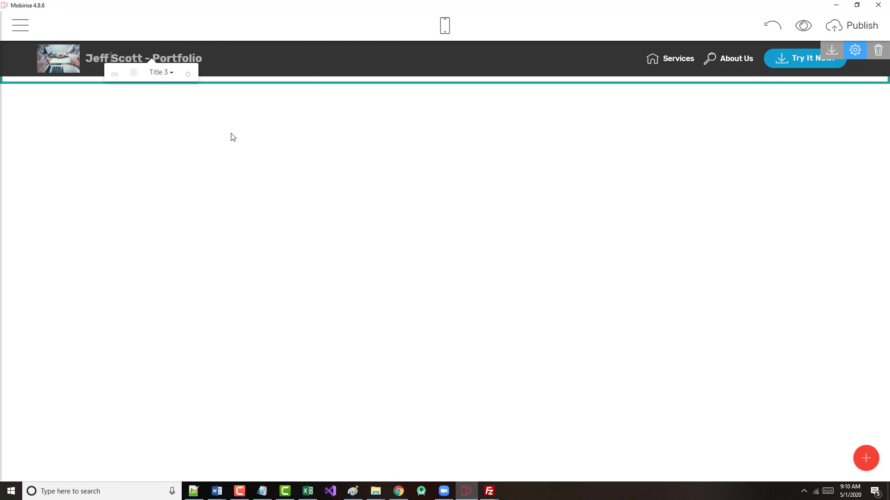
{"action": "left_click", "coordinate": [171, 73]}
{"action": "left_click", "coordinate": [173, 103]}
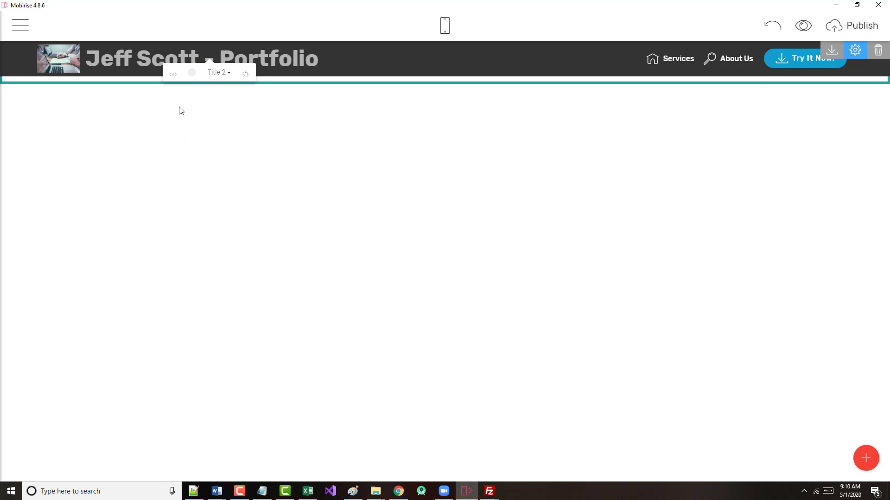
{"action": "left_click", "coordinate": [228, 74]}
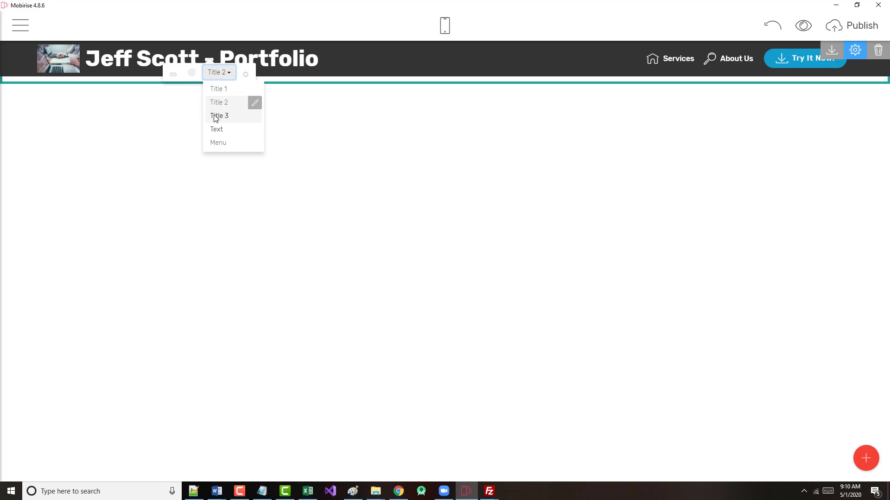
{"action": "left_click", "coordinate": [215, 116]}
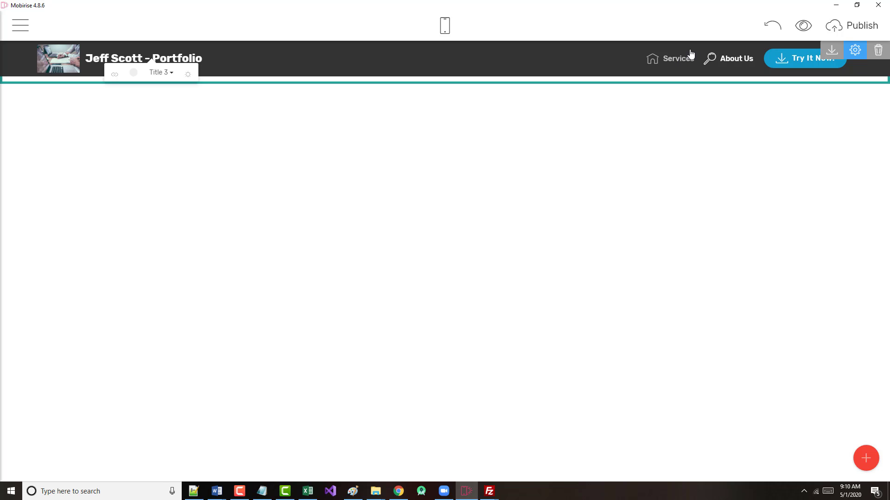
Rename the Services menu item as Home
{"action": "double_click", "coordinate": [668, 59]}
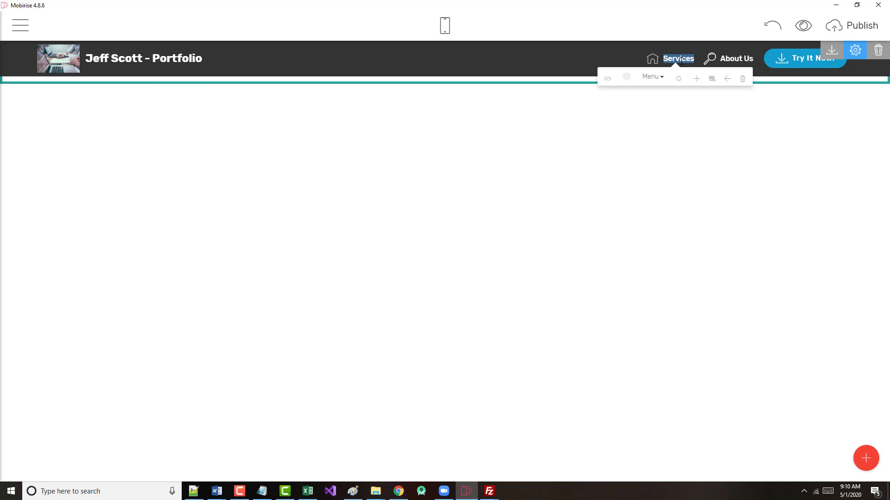
{"action": "type", "text": "Home"}
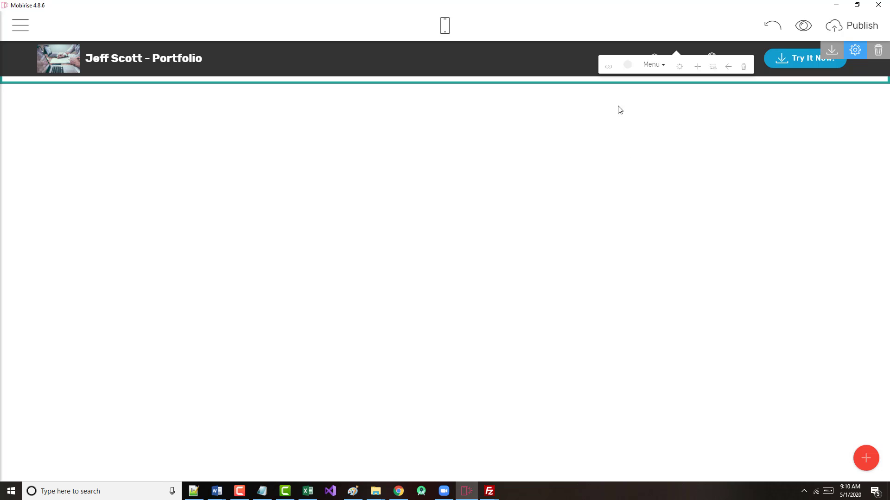
{"action": "left_click", "coordinate": [584, 11]}
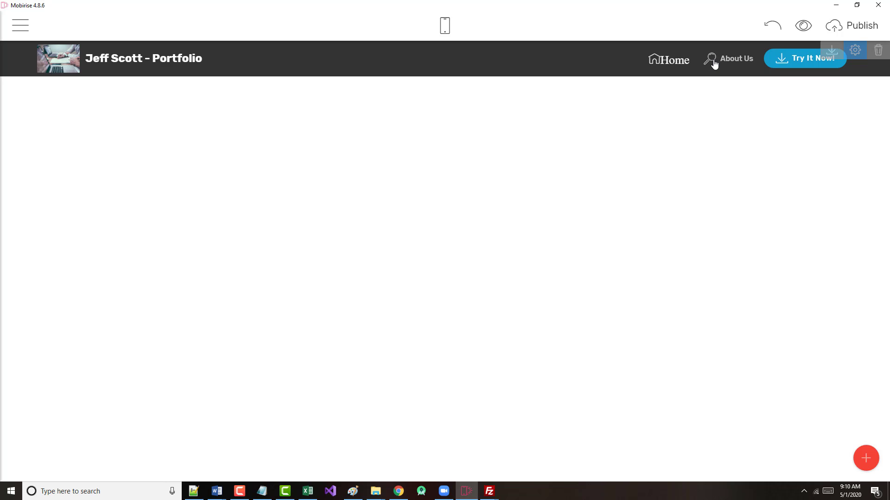
Replace the About Us menu item, including its magnifier icon, with the text Web
{"action": "left_click_drag", "start_coordinate": [760, 59], "coordinate": [732, 59]}
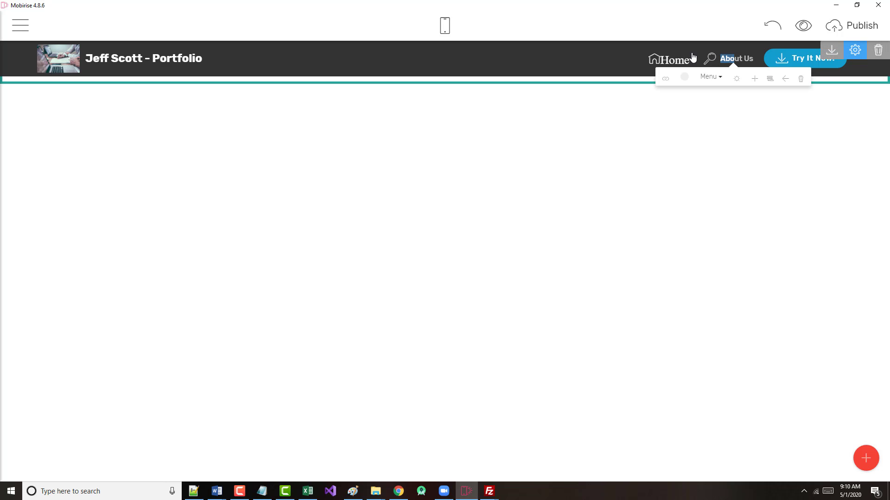
{"action": "key", "text": "Delete"}
{"action": "key", "text": "Delete"}
{"action": "key", "text": "Delete"}
{"action": "key", "text": "Delete"}
{"action": "key", "text": "Delete"}
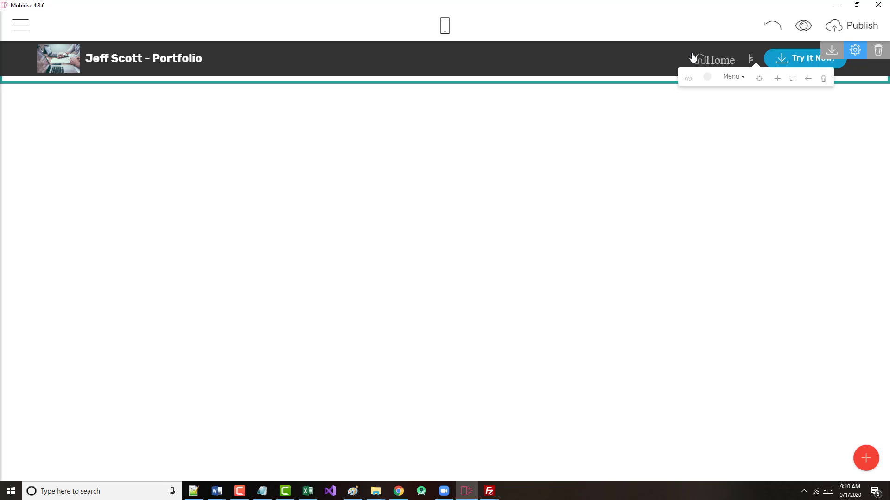
{"action": "key", "text": "Delete"}
{"action": "type", "text": "Web"}
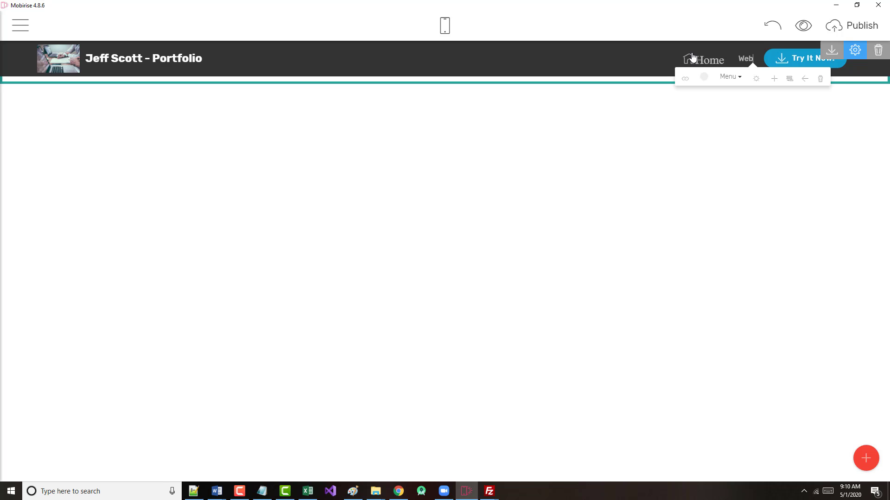
{"action": "left_click", "coordinate": [692, 58]}
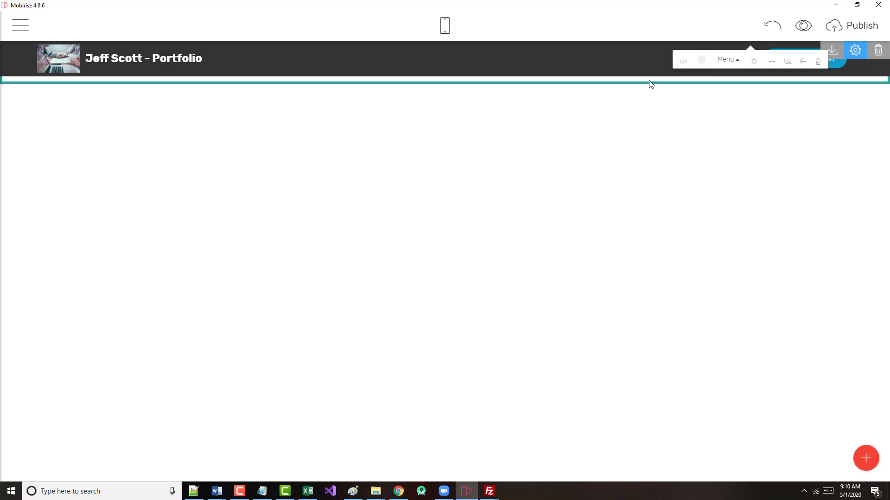
{"action": "left_click", "coordinate": [685, 14]}
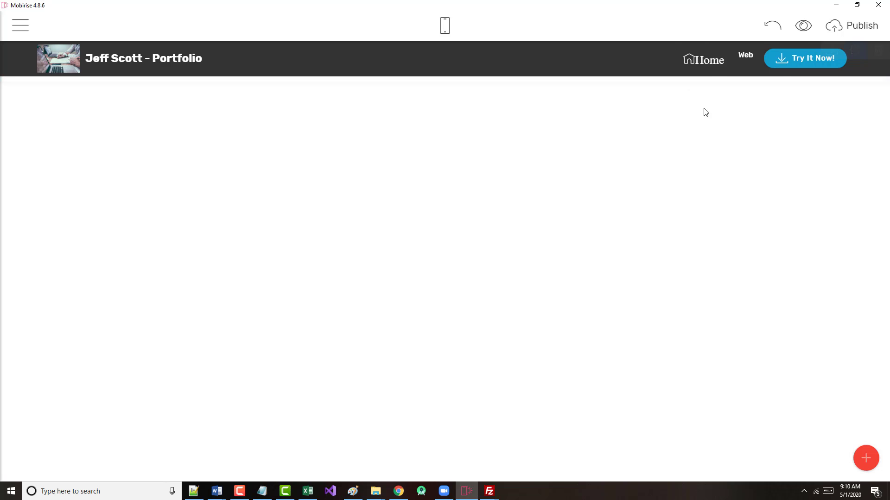
Examine the available icon sets, including Mobirise and Mobirise 2, for the Home menu item and close the icon selector
{"action": "left_click", "coordinate": [744, 56]}
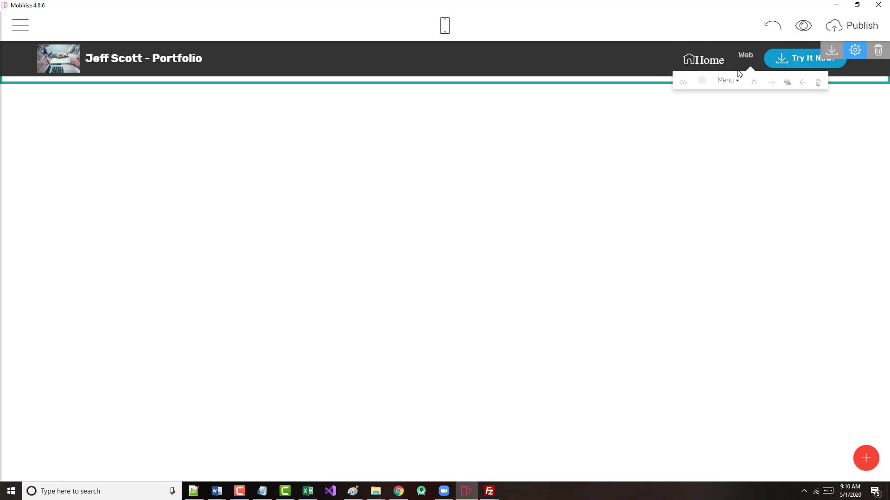
{"action": "left_click", "coordinate": [704, 61]}
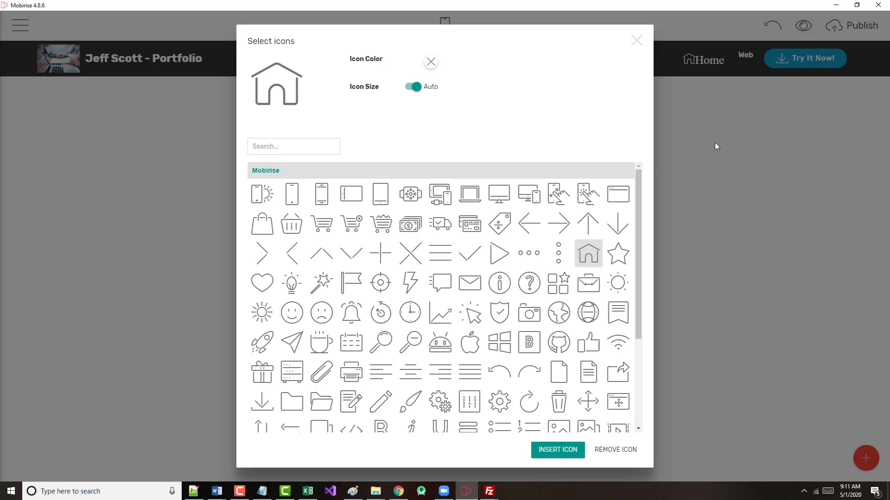
{"action": "left_click", "coordinate": [637, 41]}
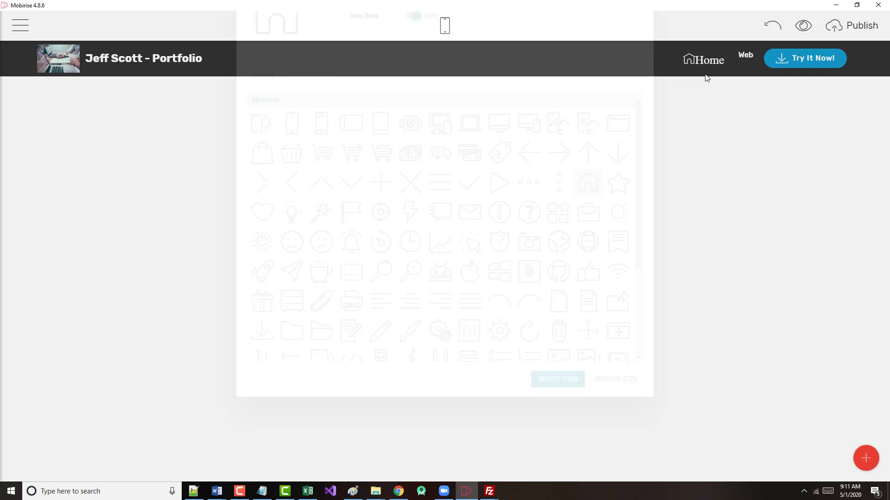
{"action": "left_click", "coordinate": [701, 65]}
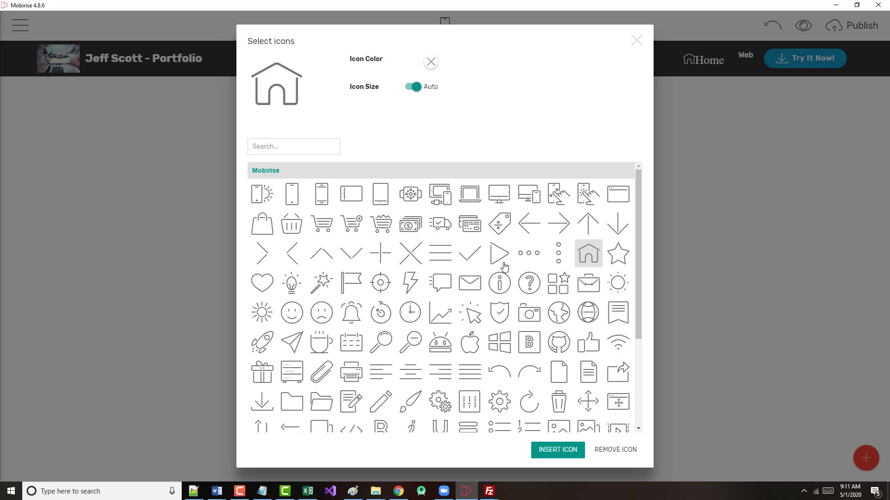
{"action": "scroll", "coordinate": [340, 274], "scroll_direction": "down", "scroll_amount": 3}
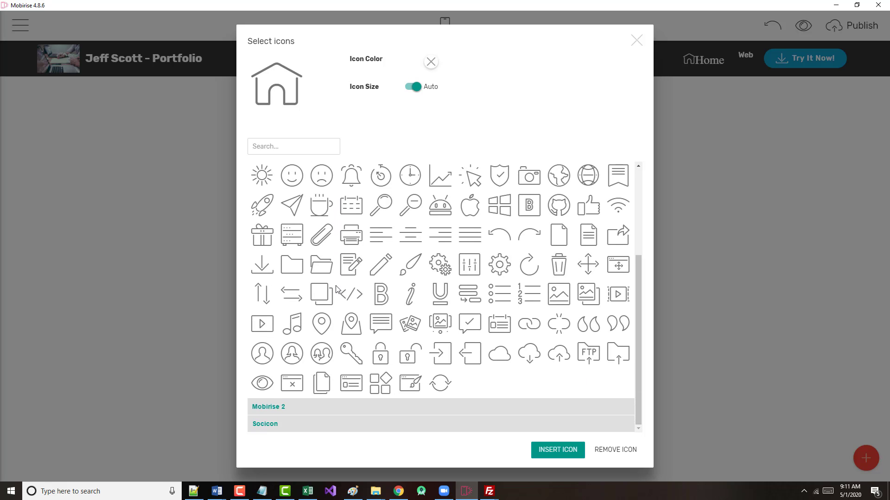
{"action": "left_click", "coordinate": [271, 426]}
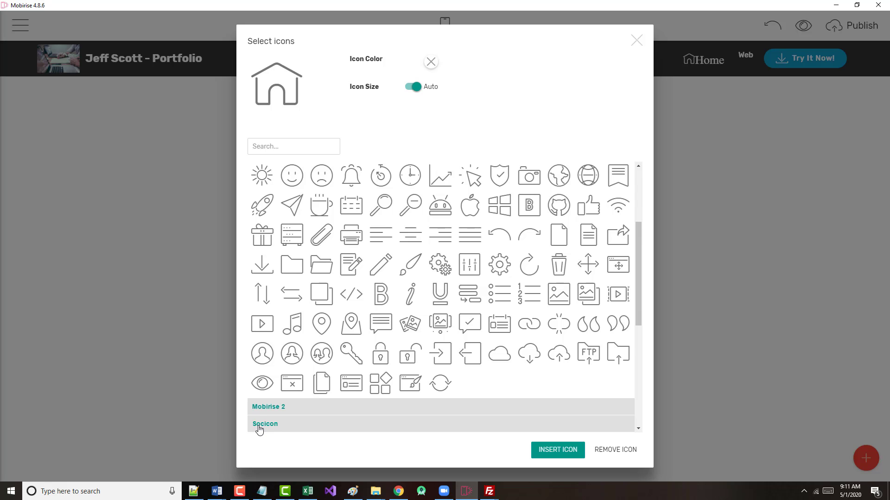
{"action": "left_click", "coordinate": [258, 425]}
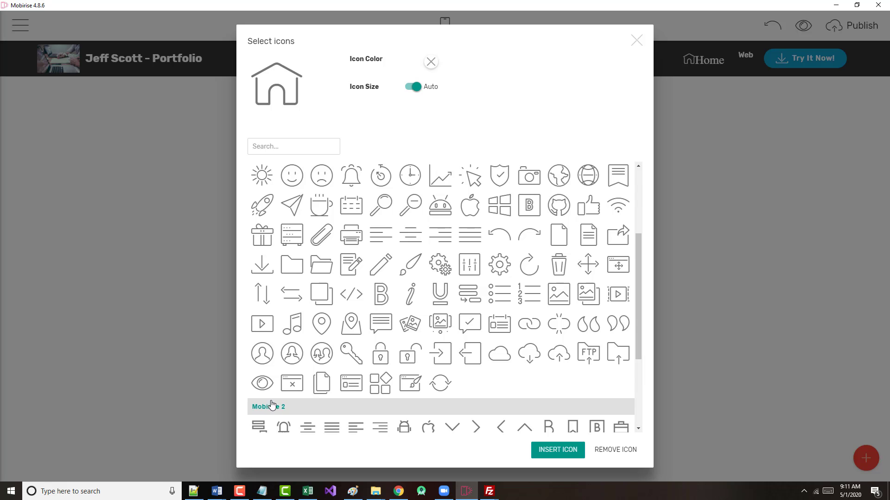
{"action": "left_click", "coordinate": [268, 409]}
{"action": "scroll", "coordinate": [295, 354], "scroll_direction": "down", "scroll_amount": 5}
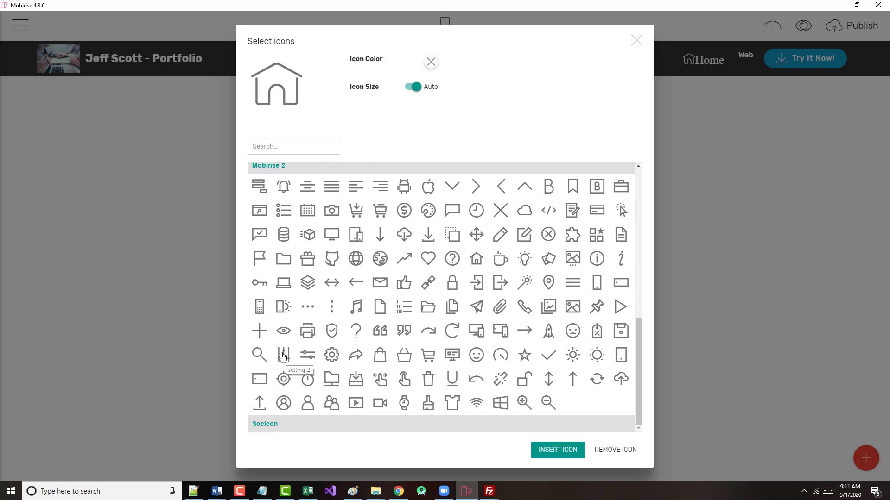
{"action": "scroll", "coordinate": [286, 357], "scroll_direction": "up", "scroll_amount": 3}
{"action": "scroll", "coordinate": [604, 292], "scroll_direction": "up", "scroll_amount": 4}
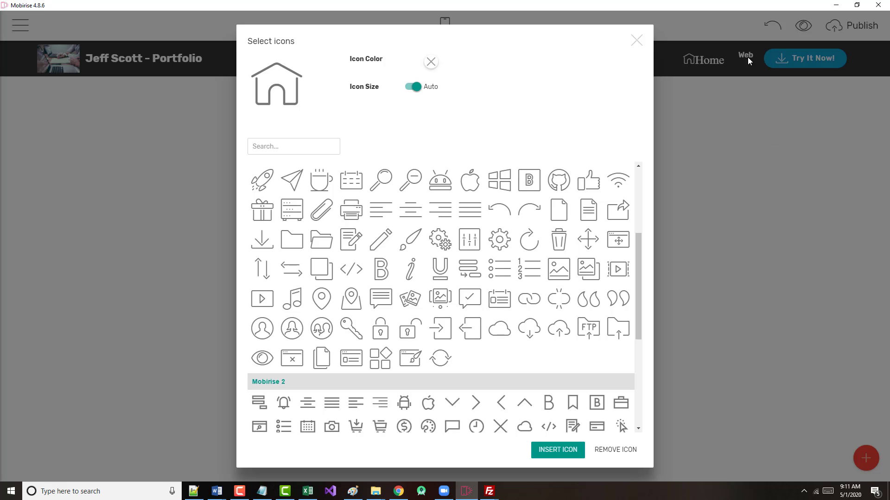
{"action": "left_click", "coordinate": [635, 40]}
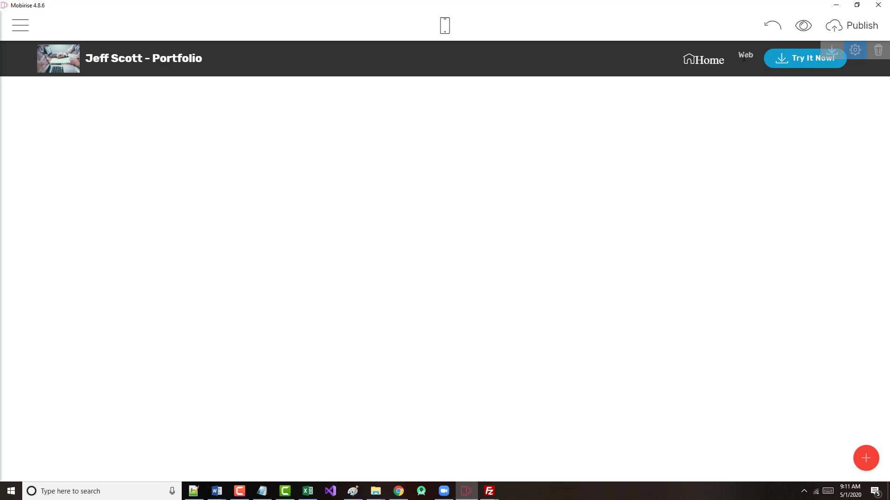
{"action": "left_click", "coordinate": [705, 62]}
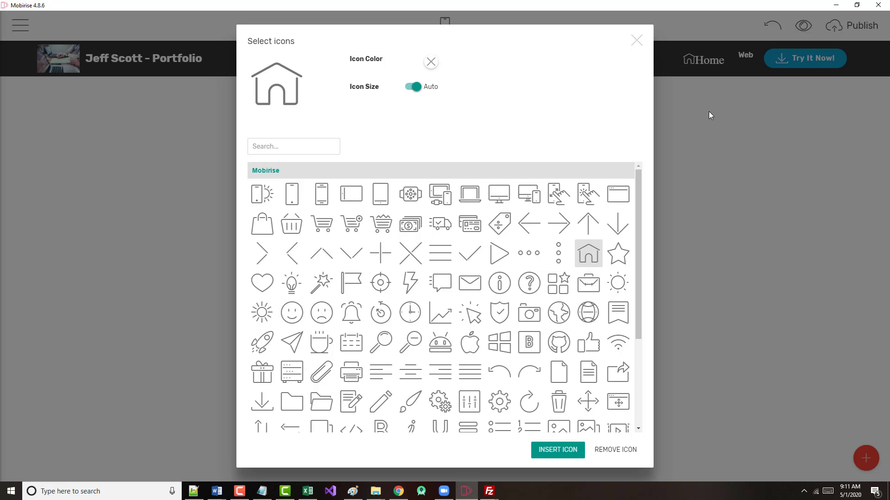
{"action": "left_click", "coordinate": [635, 41]}
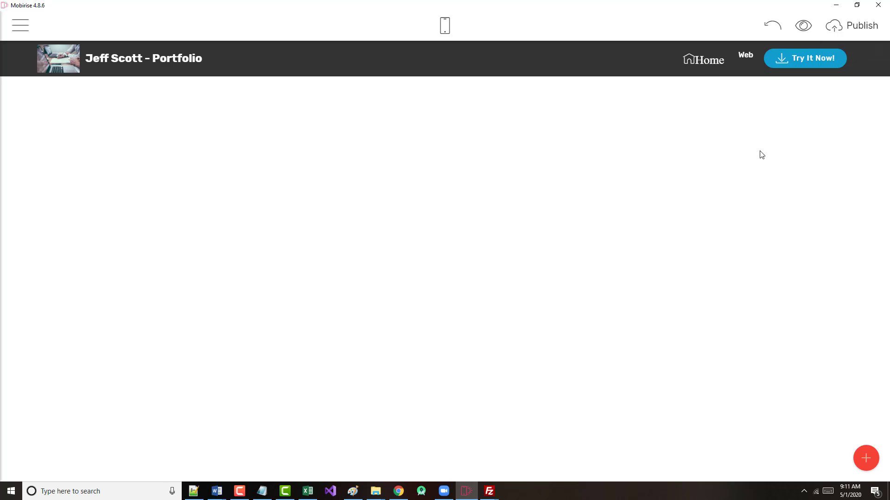
Enlarge the menu block's logo to about four-fifths of the logo size range in the block parameters
{"action": "left_click", "coordinate": [857, 59]}
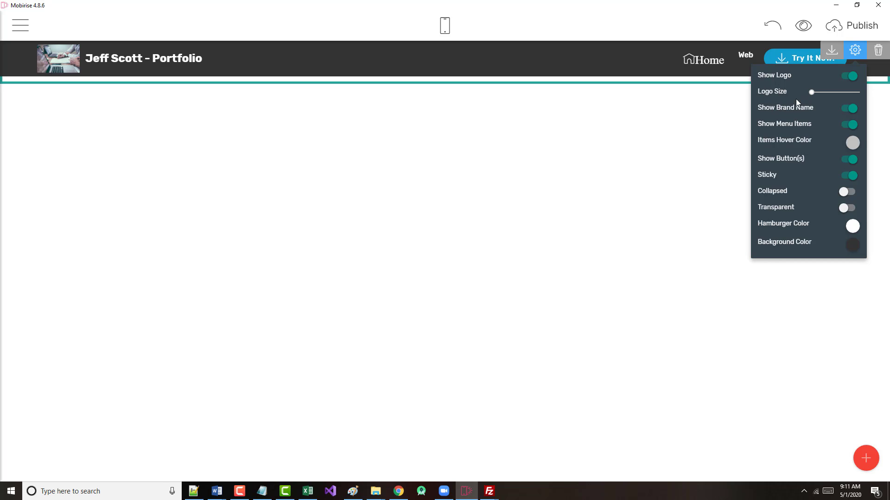
{"action": "left_click_drag", "start_coordinate": [811, 92], "coordinate": [848, 93]}
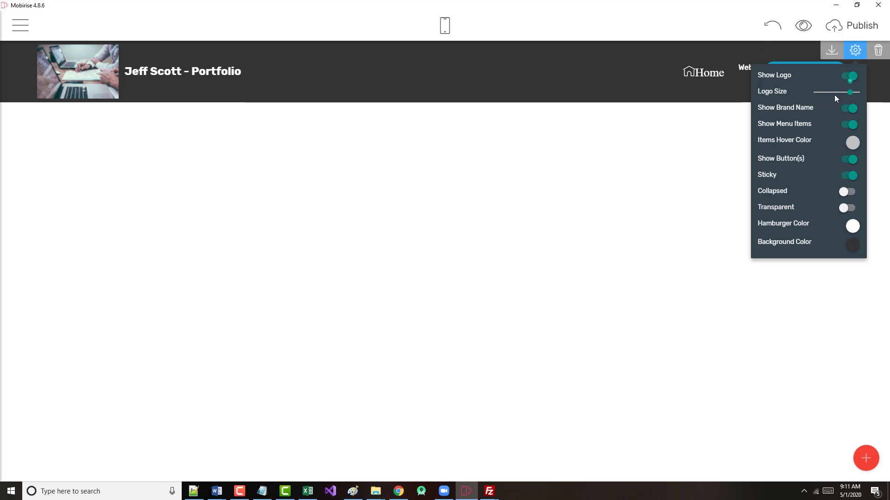
Reduce the menu block's logo to the minimum size, keep the menu items shown, and hide its buttons
{"action": "left_click_drag", "start_coordinate": [836, 96], "coordinate": [810, 96]}
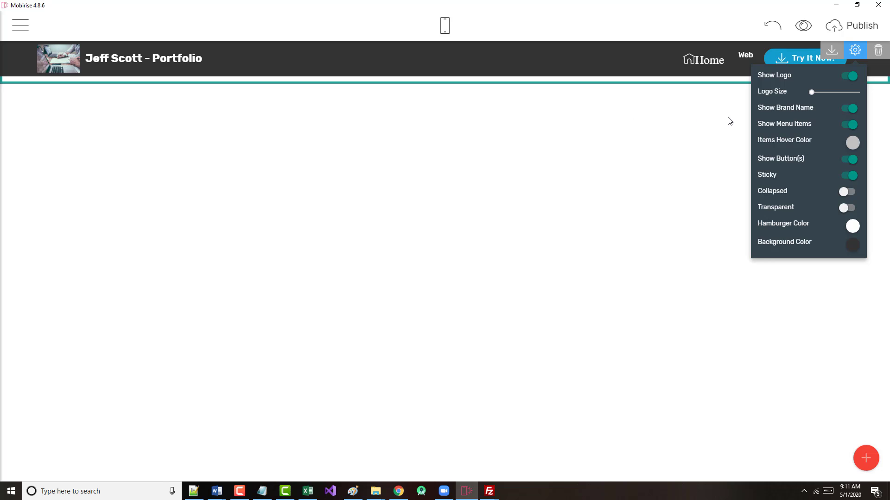
{"action": "left_click", "coordinate": [846, 126]}
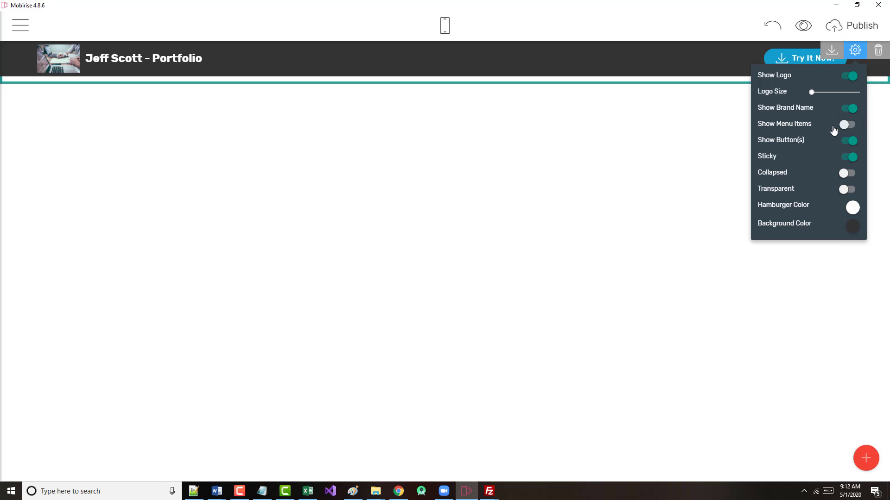
{"action": "left_click", "coordinate": [847, 126]}
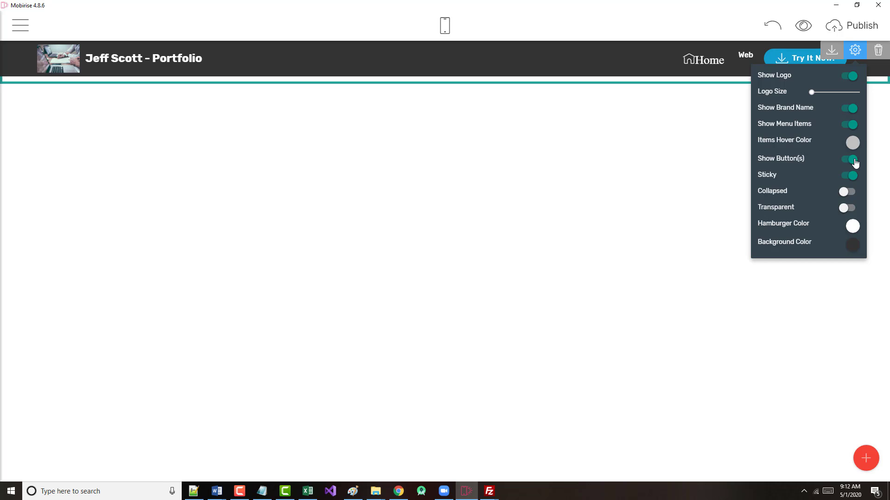
{"action": "left_click", "coordinate": [839, 163]}
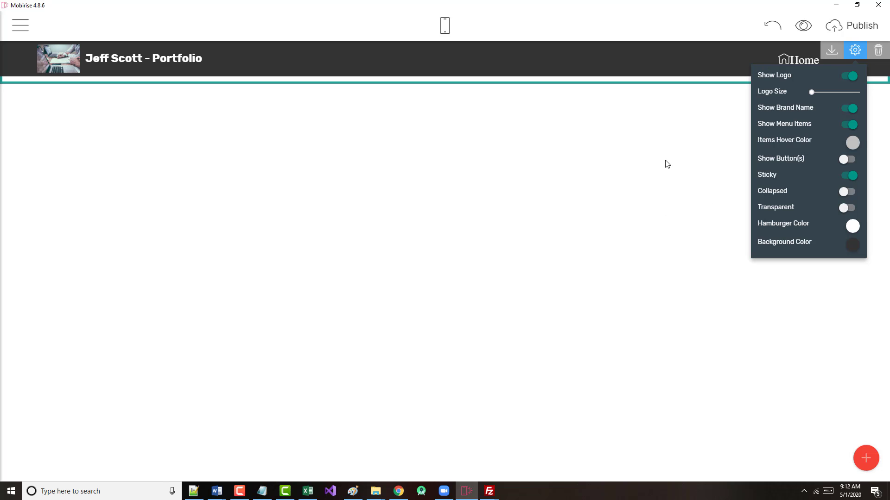
{"action": "left_click", "coordinate": [701, 60]}
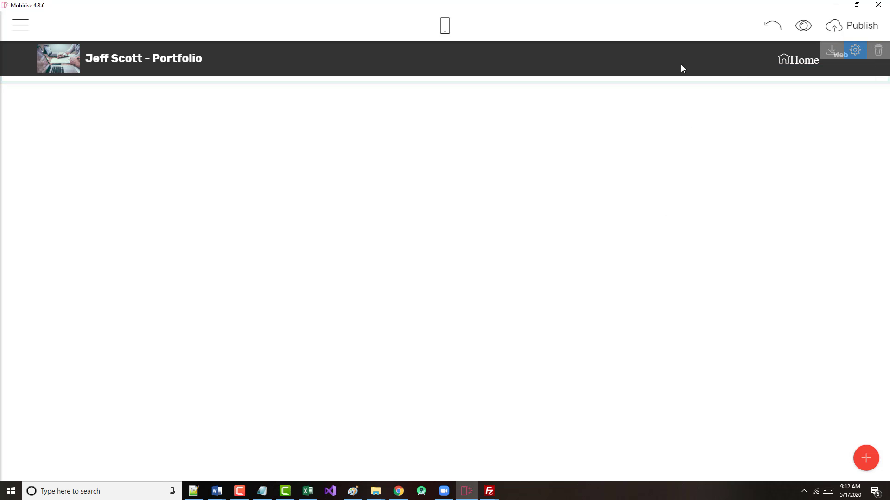
Save the menu block to the user blocks, leaving the Home item's icon as it is, and return to the page
{"action": "left_click", "coordinate": [798, 63]}
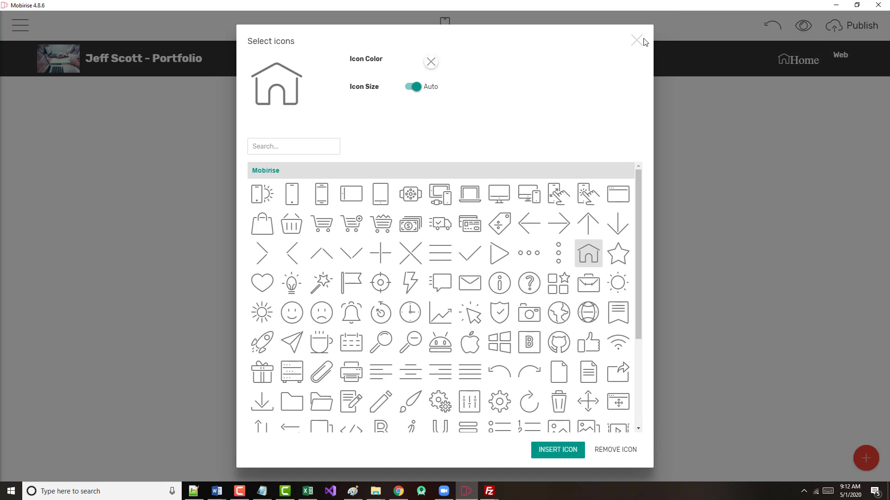
{"action": "left_click", "coordinate": [638, 40]}
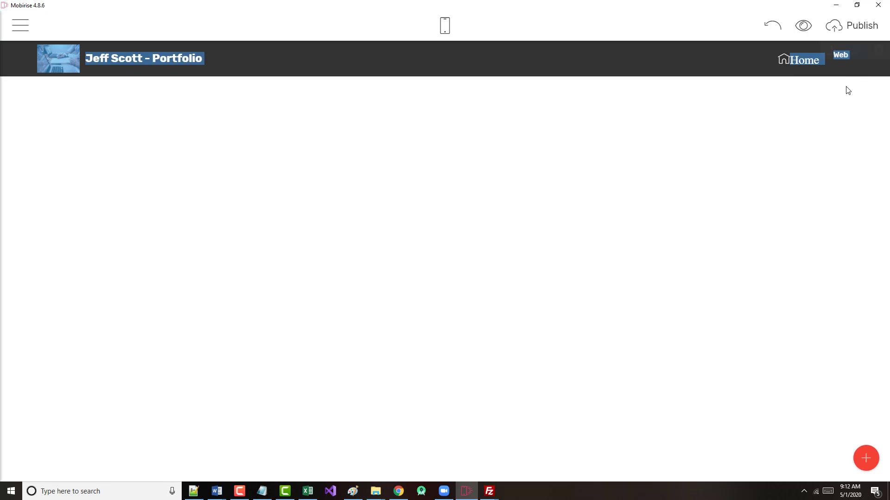
{"action": "left_click", "coordinate": [841, 58]}
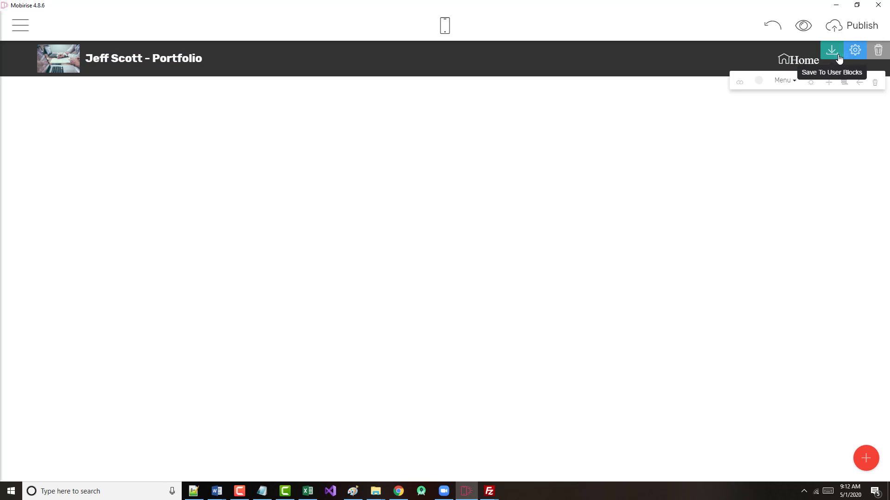
{"action": "left_click", "coordinate": [839, 55]}
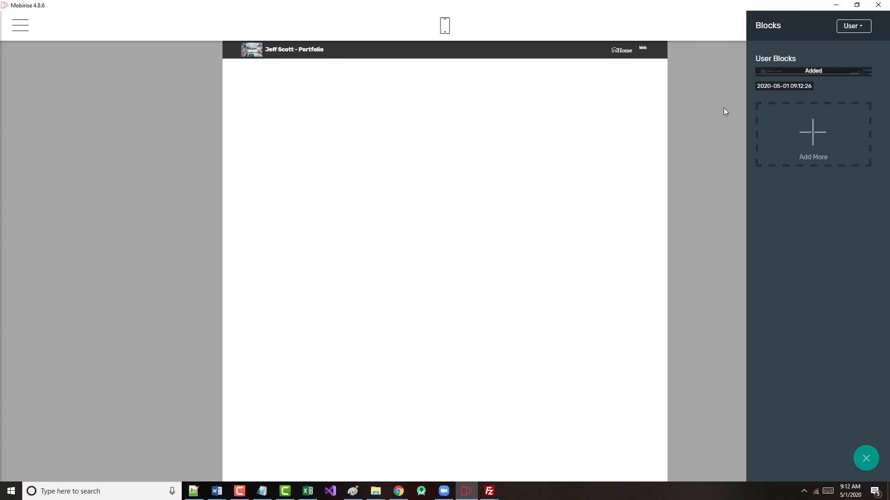
{"action": "left_click", "coordinate": [725, 111]}
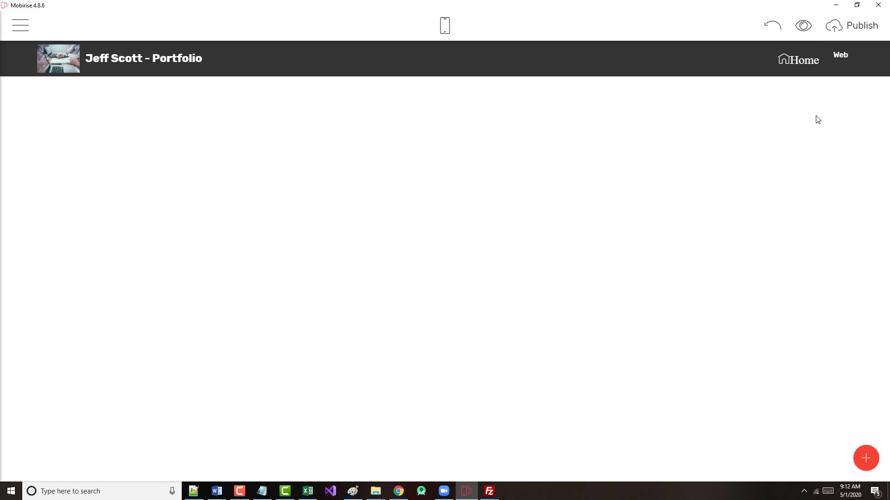
Examine the saved menu block in the user blocks list and close the block library
{"action": "mouse_move", "coordinate": [820, 80]}
{"action": "left_click", "coordinate": [865, 458]}
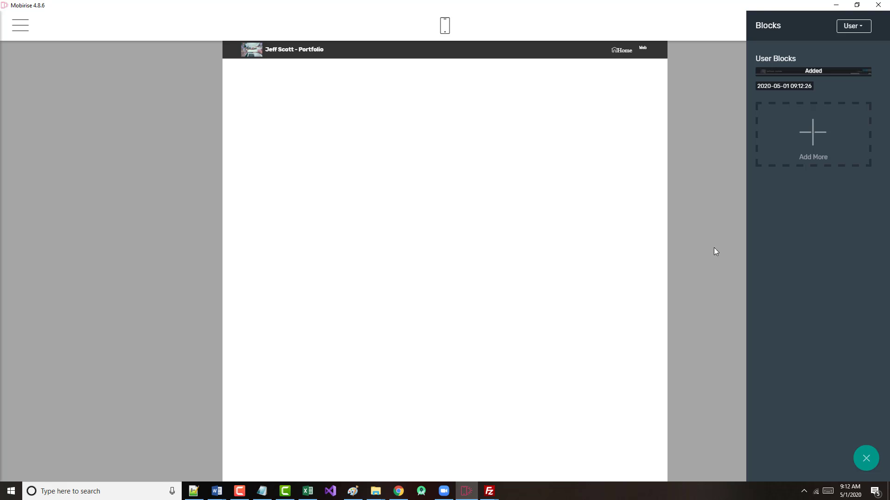
{"action": "left_click", "coordinate": [378, 195]}
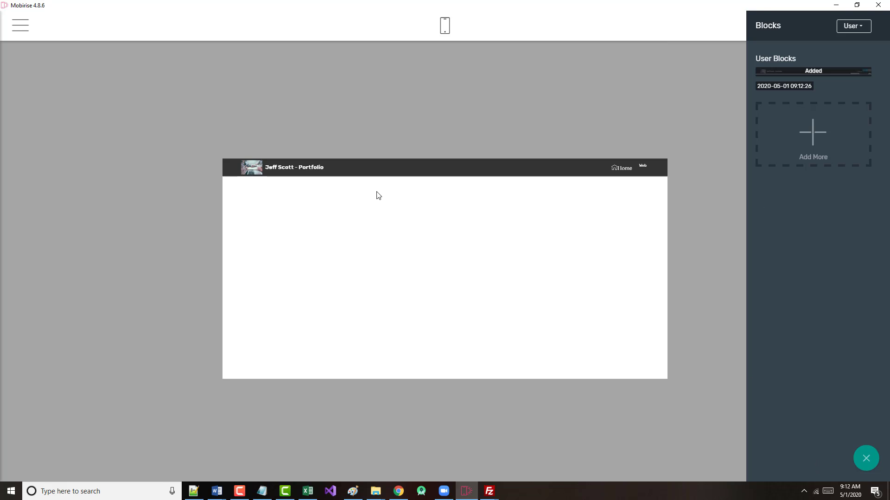
{"action": "left_click", "coordinate": [862, 459]}
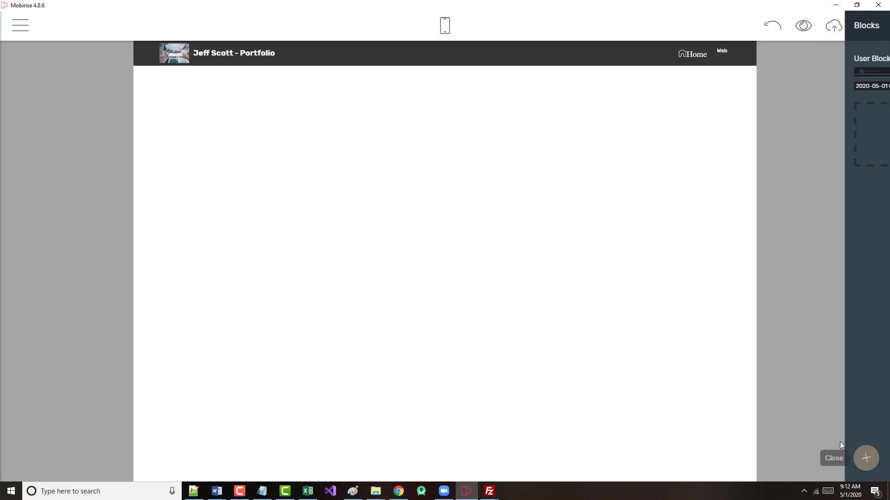
{"action": "left_click", "coordinate": [590, 292]}
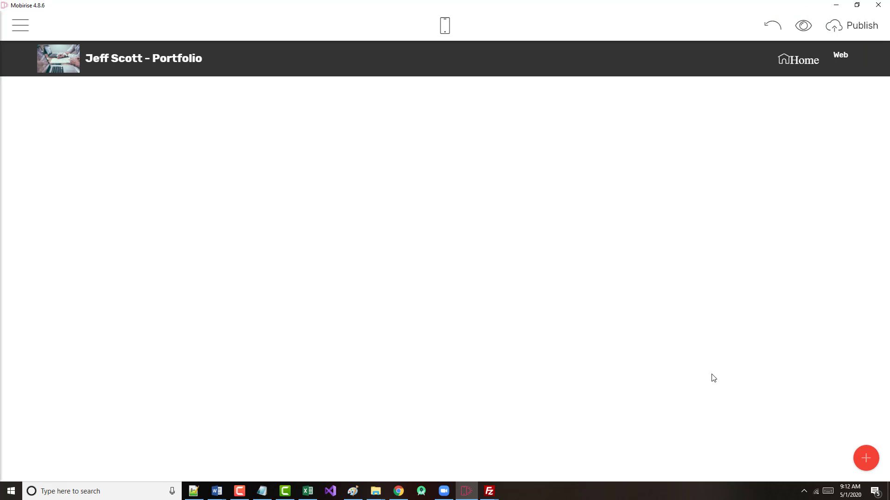
{"action": "left_click", "coordinate": [865, 459]}
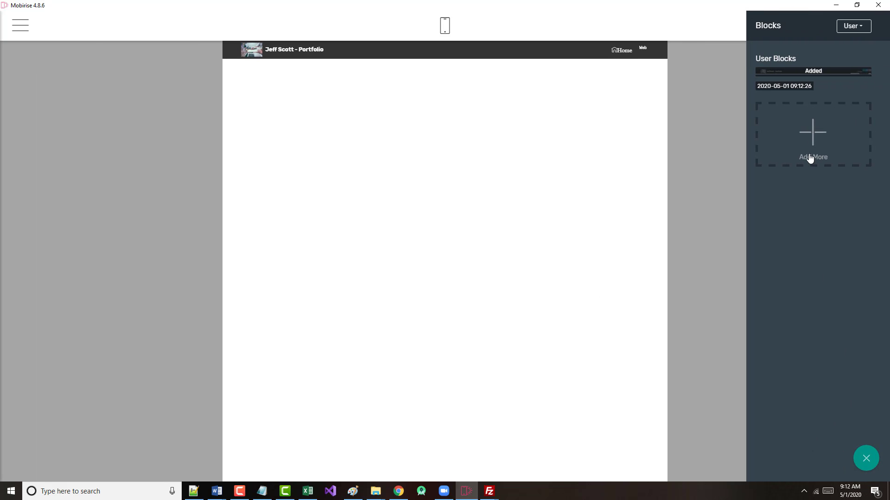
{"action": "mouse_move", "coordinate": [791, 73]}
{"action": "left_click", "coordinate": [865, 460]}
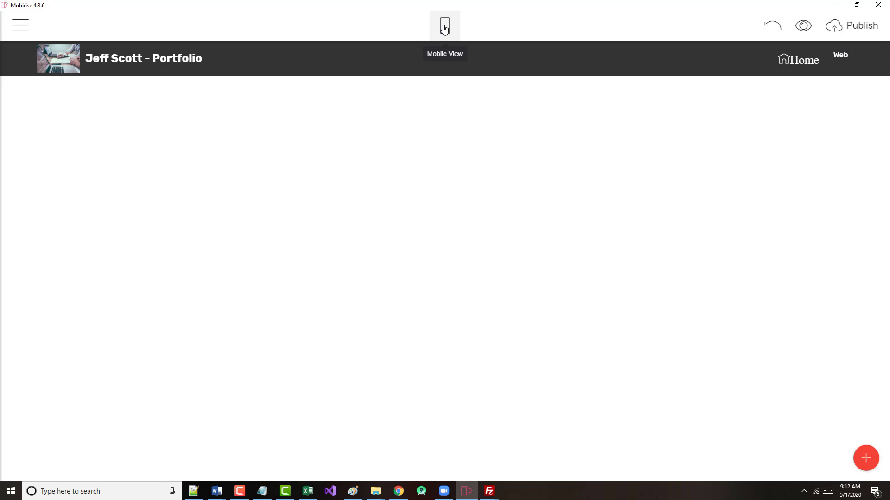
Preview the page in mobile view and return to desktop view
{"action": "left_click", "coordinate": [444, 27]}
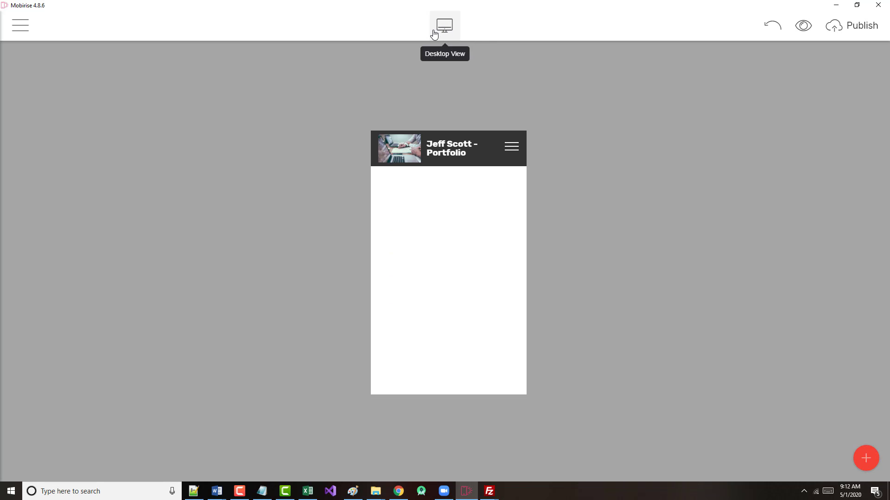
{"action": "left_click", "coordinate": [445, 26]}
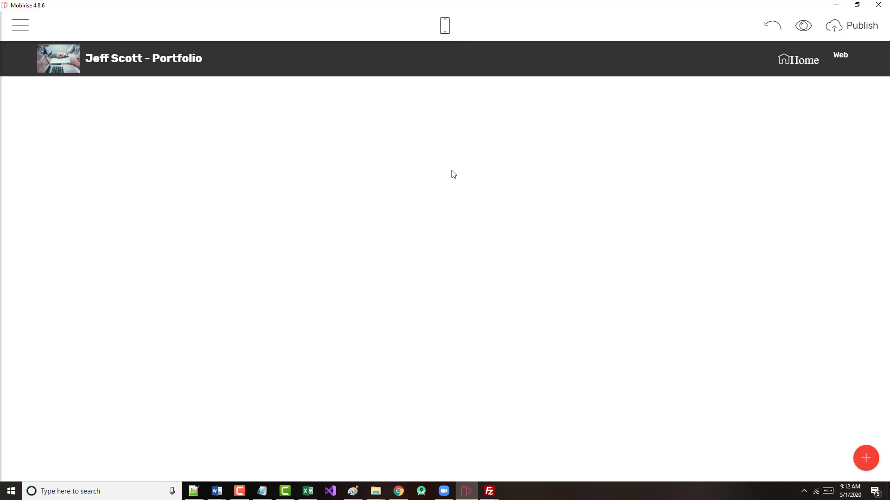
{"action": "left_click", "coordinate": [865, 461]}
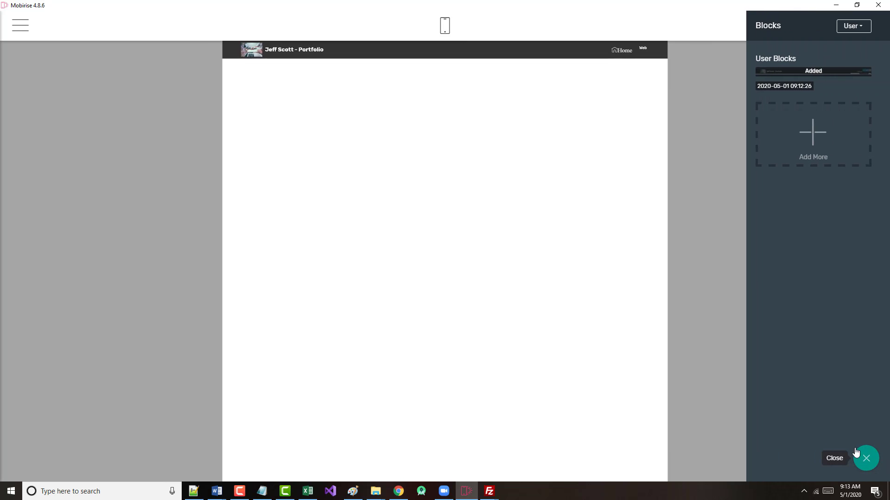
{"action": "left_click", "coordinate": [812, 139]}
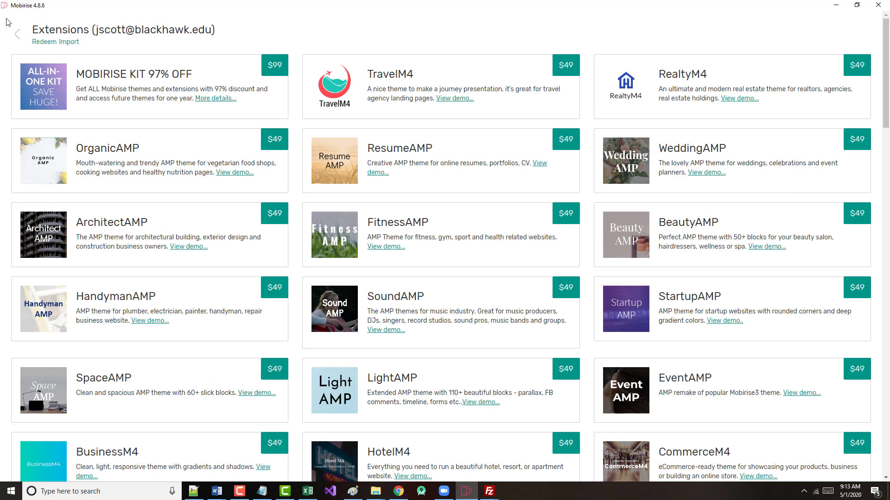
{"action": "left_click", "coordinate": [16, 34]}
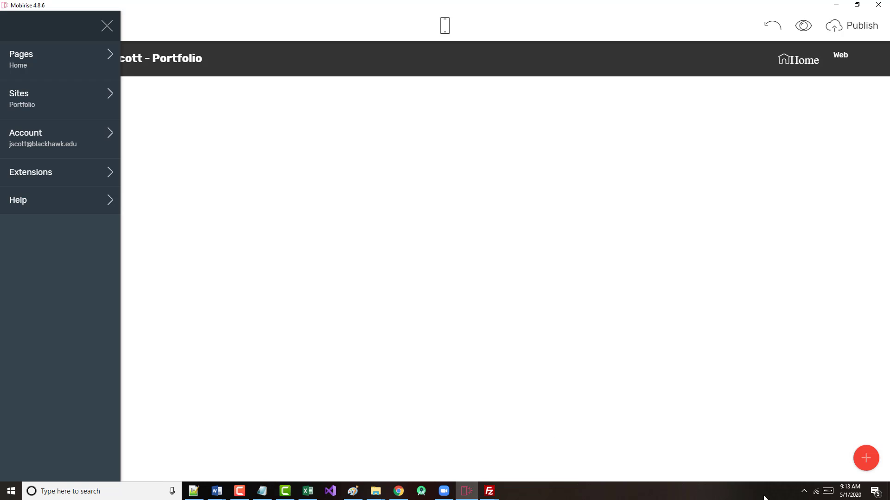
Show all available blocks in the library and add the Intro with Image header block directly below the menu
{"action": "left_click", "coordinate": [865, 466]}
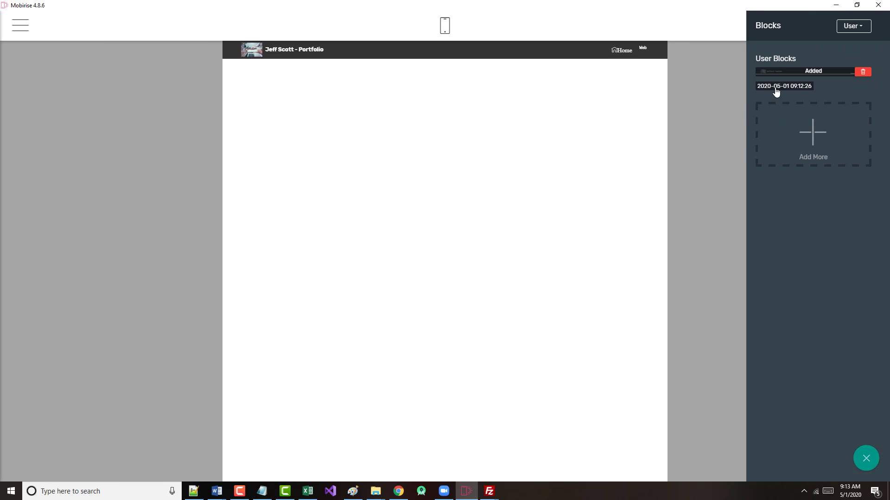
{"action": "left_click", "coordinate": [863, 26]}
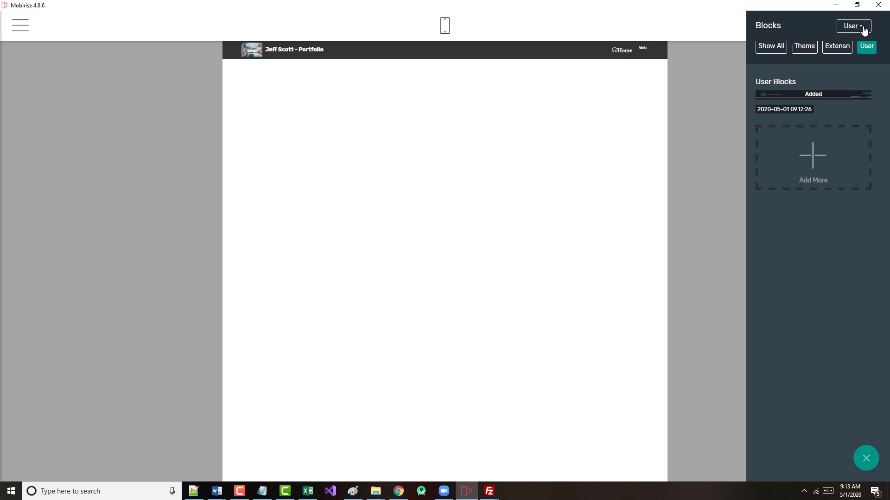
{"action": "left_click", "coordinate": [771, 51]}
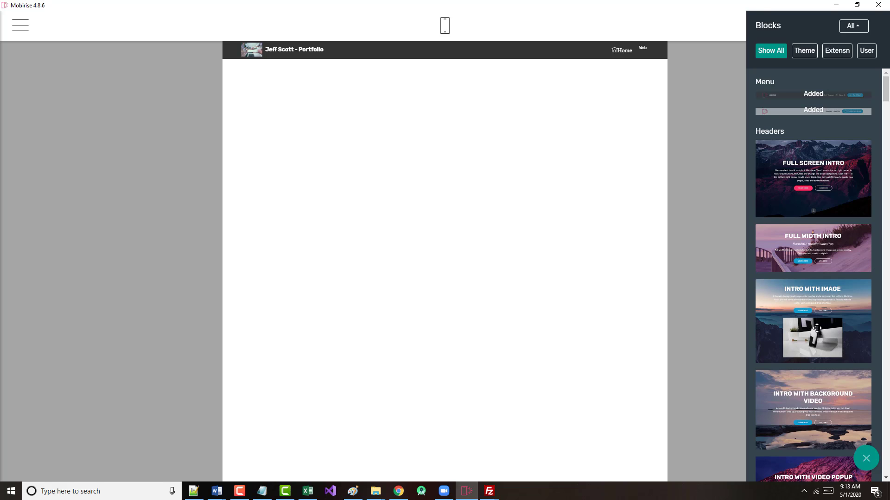
{"action": "left_click_drag", "start_coordinate": [817, 328], "coordinate": [448, 148]}
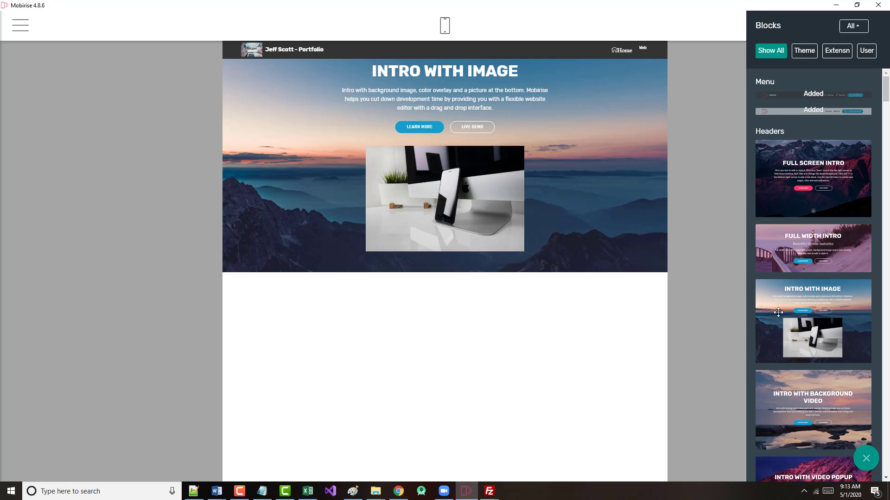
Examine the remaining header blocks in the library, down to the Images & Videos section
{"action": "scroll", "coordinate": [779, 312], "scroll_direction": "down", "scroll_amount": 2}
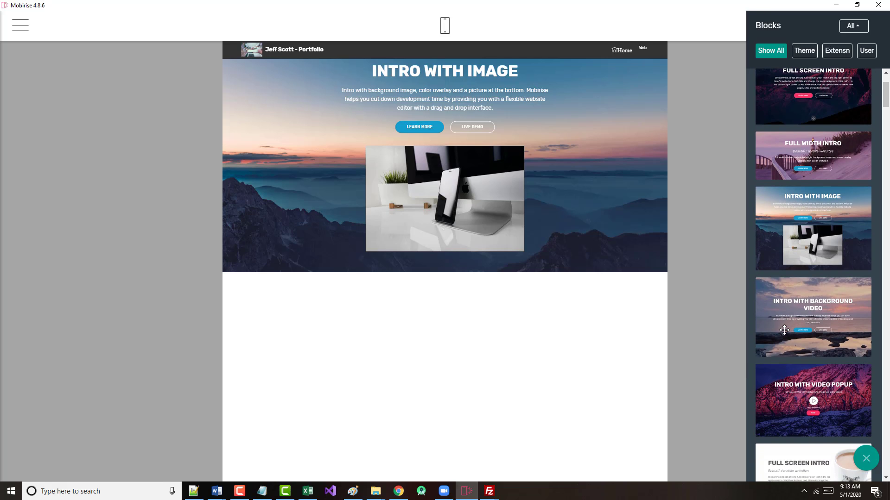
{"action": "scroll", "coordinate": [784, 330], "scroll_direction": "down", "scroll_amount": 3}
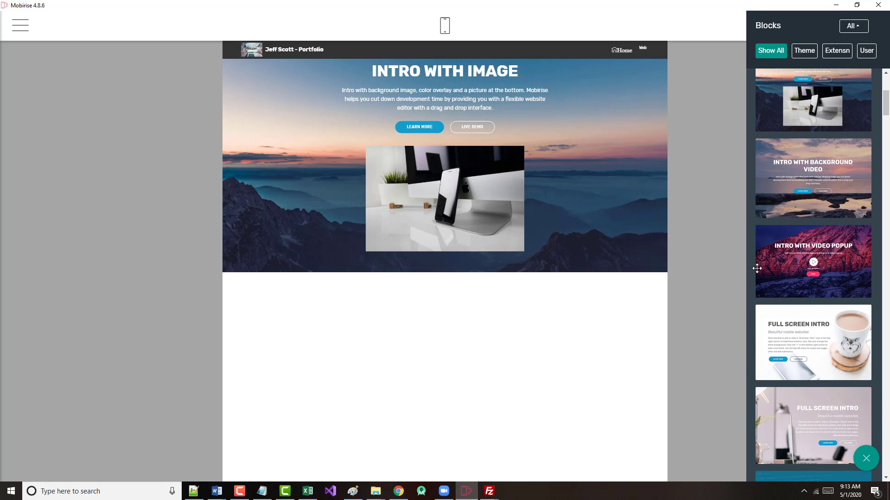
{"action": "scroll", "coordinate": [757, 268], "scroll_direction": "down", "scroll_amount": 1}
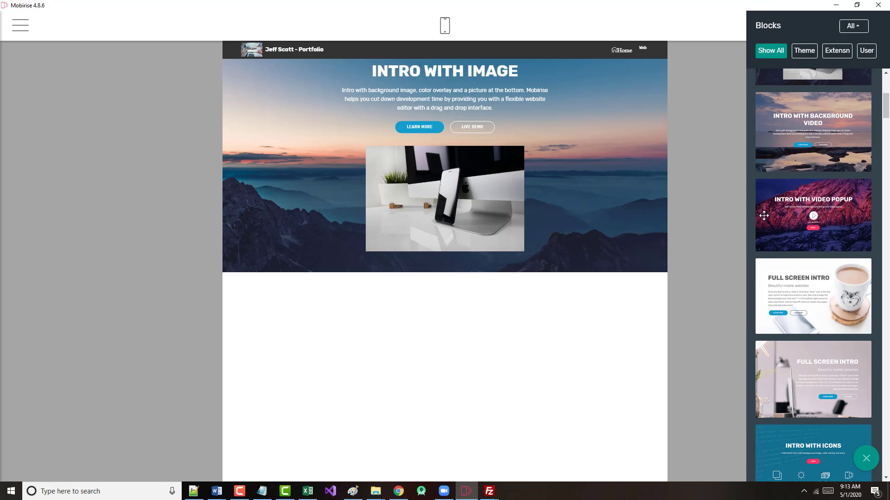
{"action": "scroll", "coordinate": [770, 241], "scroll_direction": "down", "scroll_amount": 2}
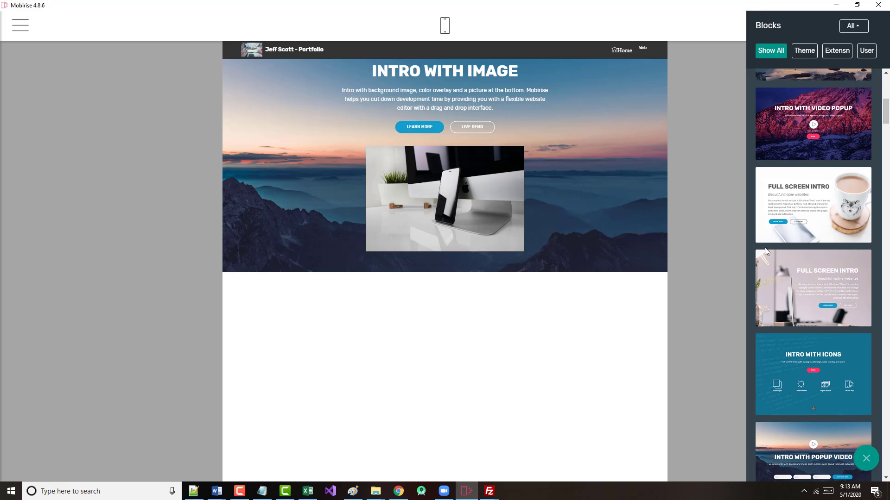
{"action": "scroll", "coordinate": [778, 273], "scroll_direction": "down", "scroll_amount": 2}
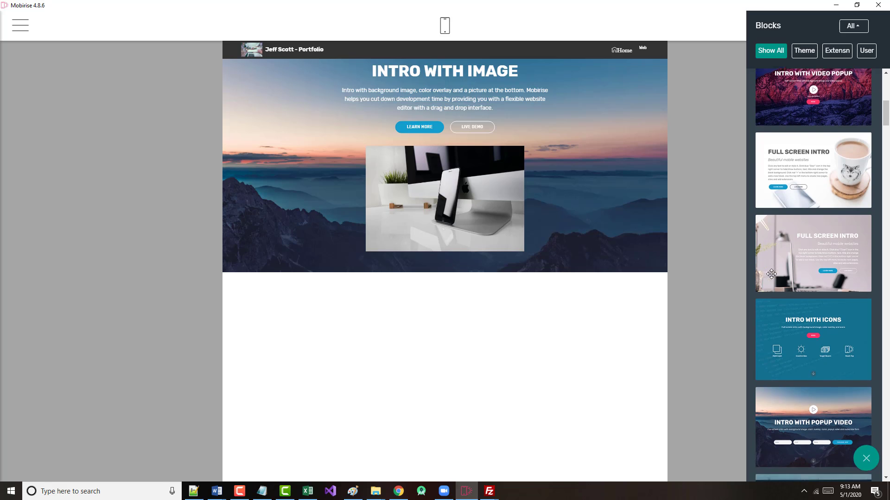
{"action": "scroll", "coordinate": [771, 306], "scroll_direction": "down", "scroll_amount": 2}
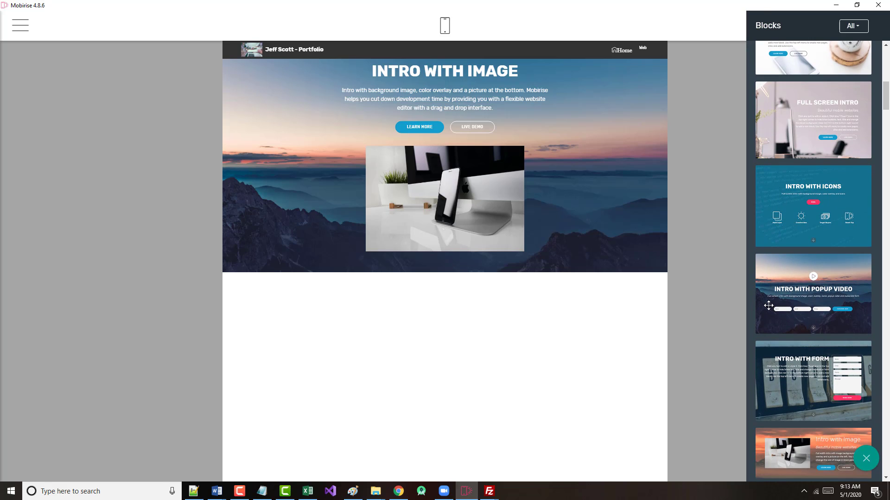
{"action": "scroll", "coordinate": [768, 306], "scroll_direction": "down", "scroll_amount": 3}
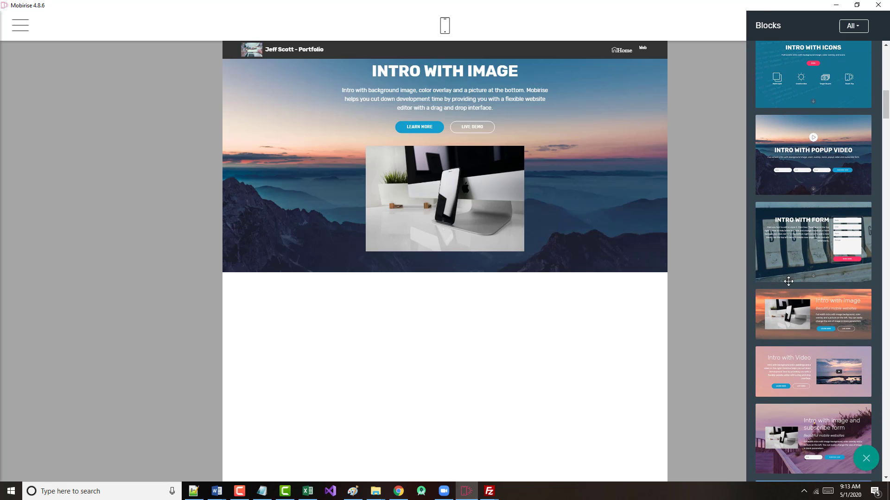
{"action": "scroll", "coordinate": [763, 276], "scroll_direction": "down", "scroll_amount": 2}
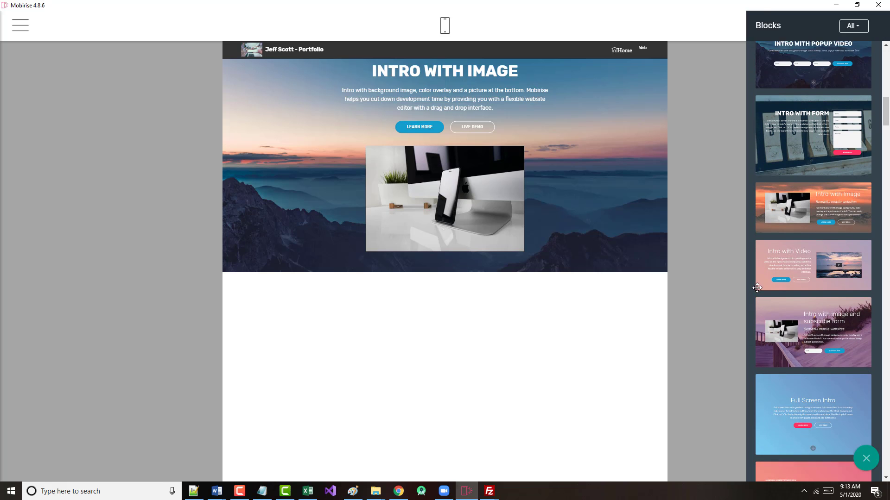
{"action": "scroll", "coordinate": [760, 294], "scroll_direction": "down", "scroll_amount": 3}
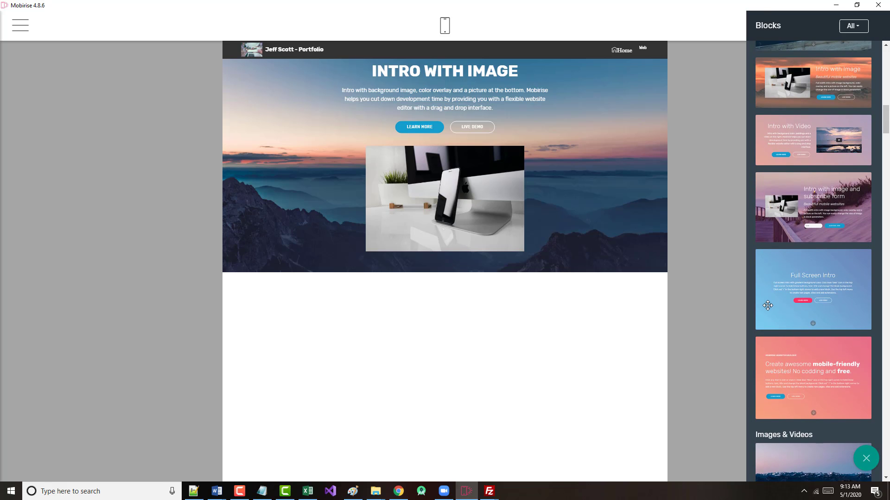
{"action": "scroll", "coordinate": [762, 302], "scroll_direction": "down", "scroll_amount": 3}
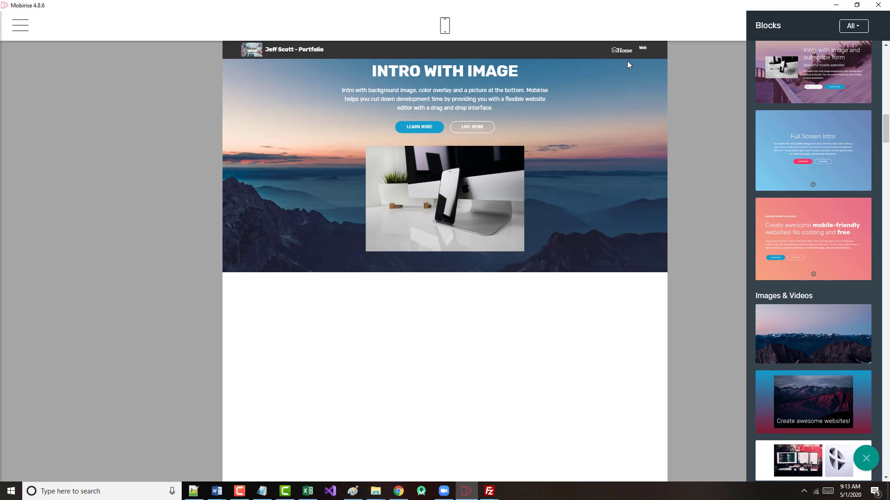
Close the block library and remove the Intro with Image block from the page
{"action": "left_click", "coordinate": [568, 113]}
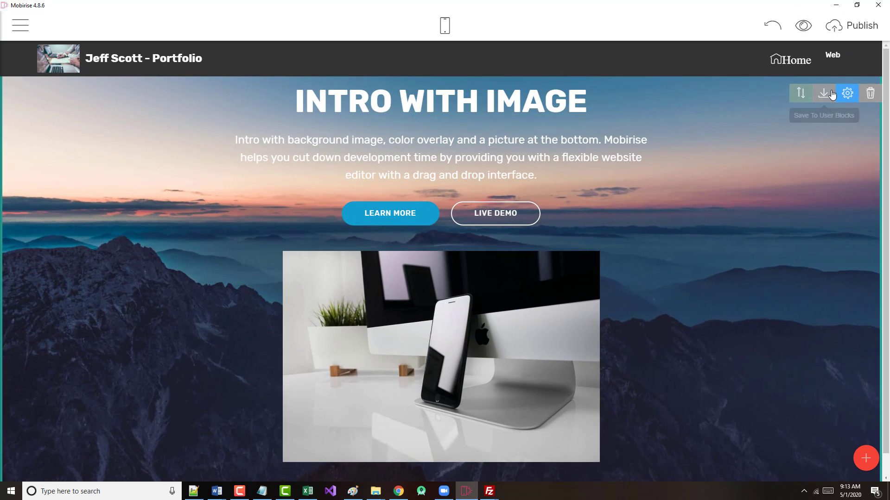
{"action": "left_click", "coordinate": [867, 95]}
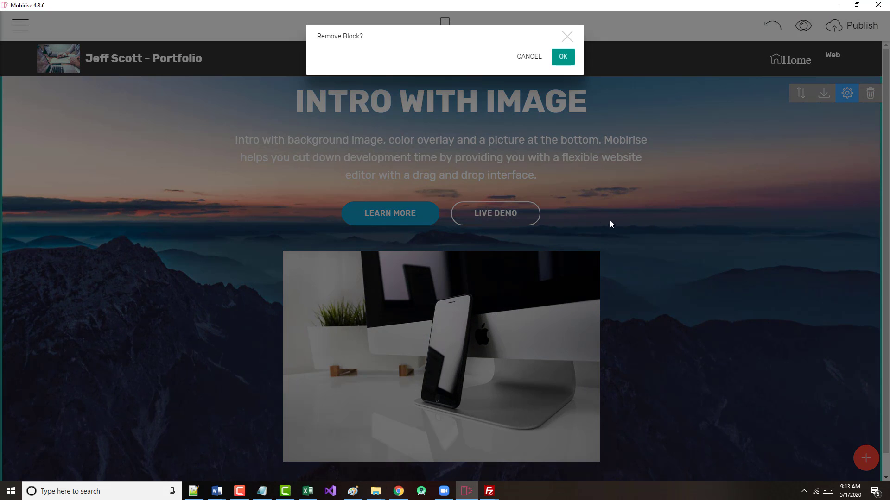
{"action": "left_click", "coordinate": [563, 57]}
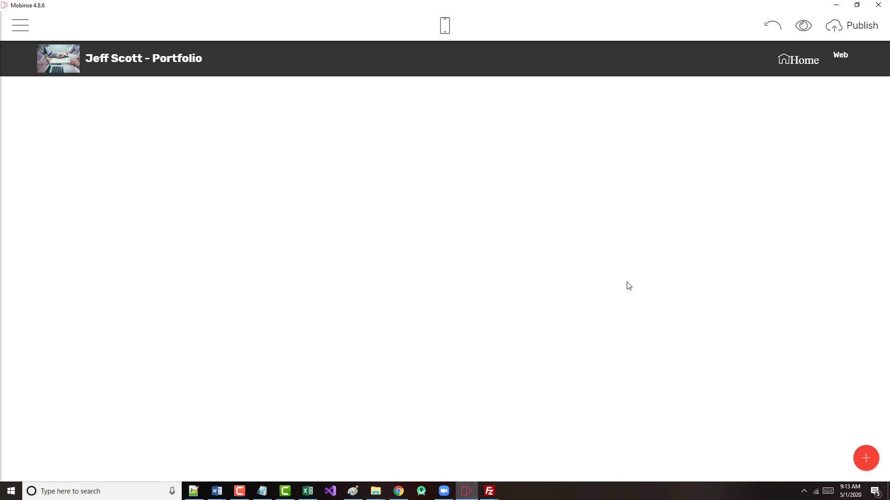
Add the Intro with Image header block from the library directly below the menu again and close the library
{"action": "left_click", "coordinate": [866, 458]}
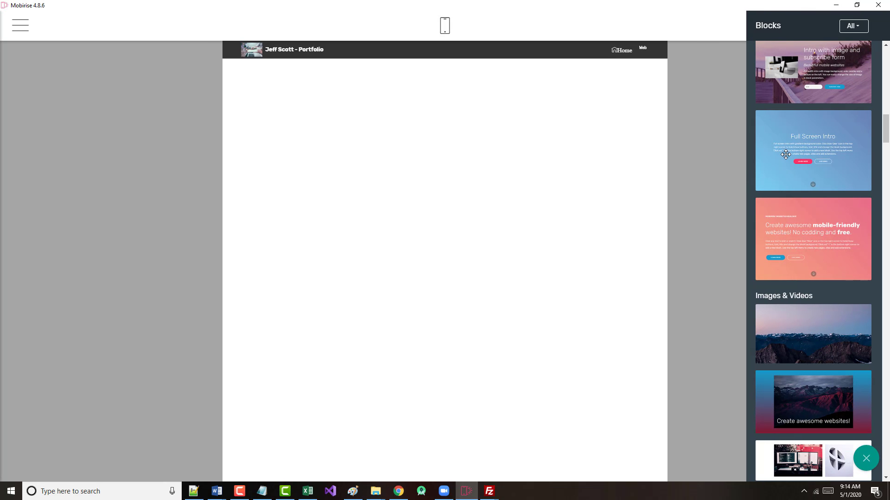
{"action": "left_click_drag", "start_coordinate": [787, 151], "coordinate": [819, 156]}
{"action": "scroll", "coordinate": [820, 156], "scroll_direction": "up", "scroll_amount": 4}
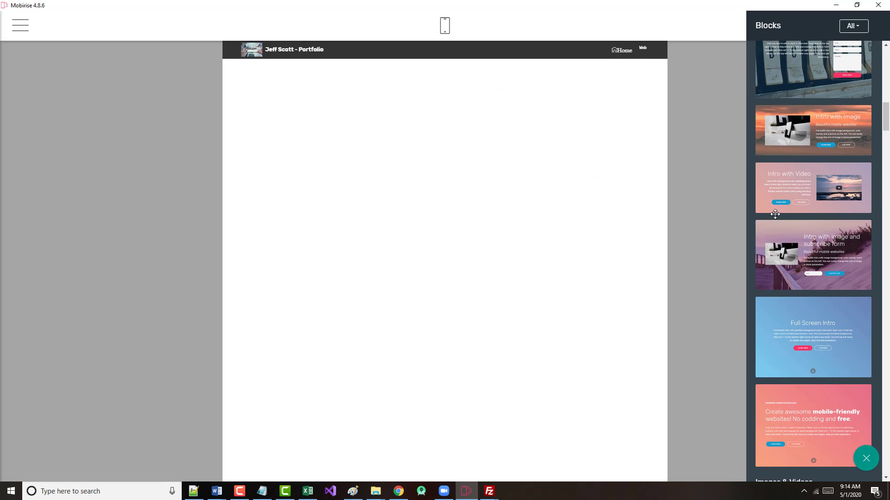
{"action": "scroll", "coordinate": [757, 270], "scroll_direction": "down", "scroll_amount": 4}
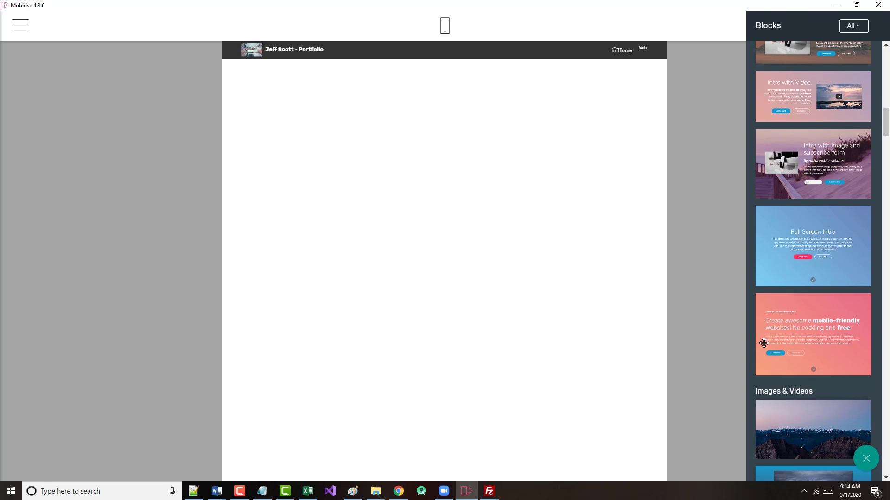
{"action": "scroll", "coordinate": [749, 342], "scroll_direction": "down", "scroll_amount": 6}
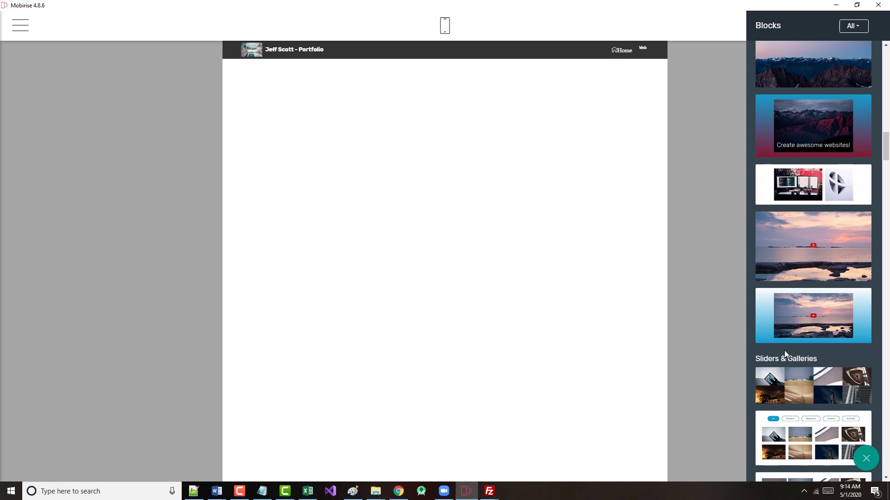
{"action": "scroll", "coordinate": [785, 350], "scroll_direction": "up", "scroll_amount": 10}
{"action": "scroll", "coordinate": [780, 339], "scroll_direction": "up", "scroll_amount": 8}
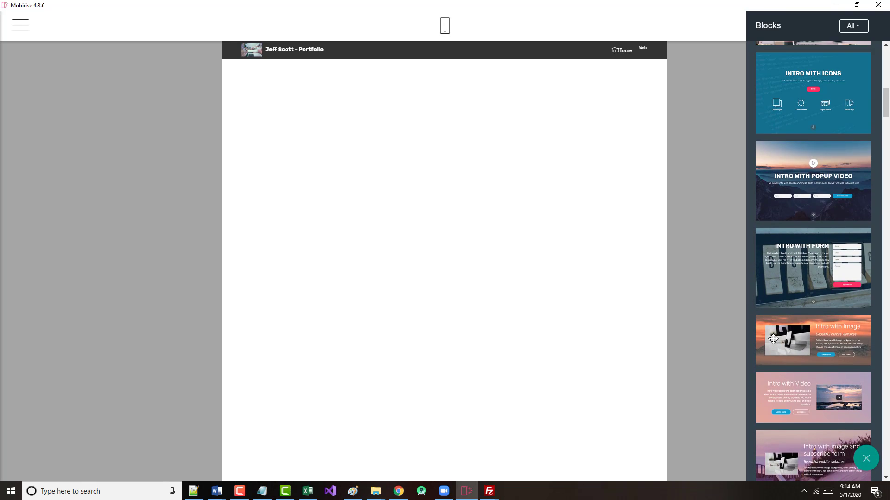
{"action": "scroll", "coordinate": [768, 337], "scroll_direction": "up", "scroll_amount": 3}
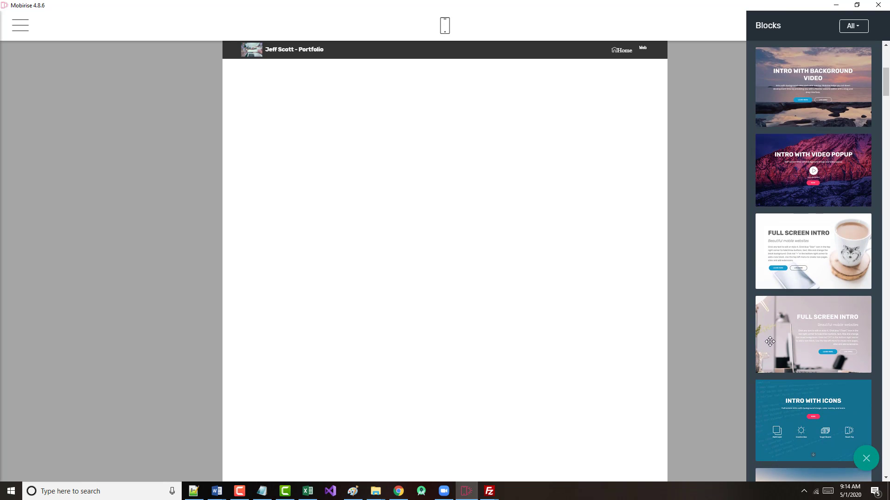
{"action": "scroll", "coordinate": [768, 341], "scroll_direction": "up", "scroll_amount": 5}
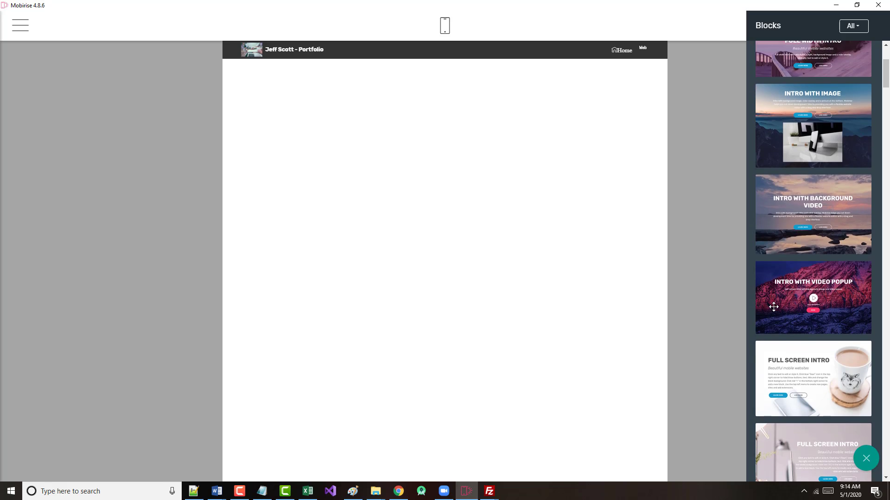
{"action": "scroll", "coordinate": [772, 308], "scroll_direction": "up", "scroll_amount": 2}
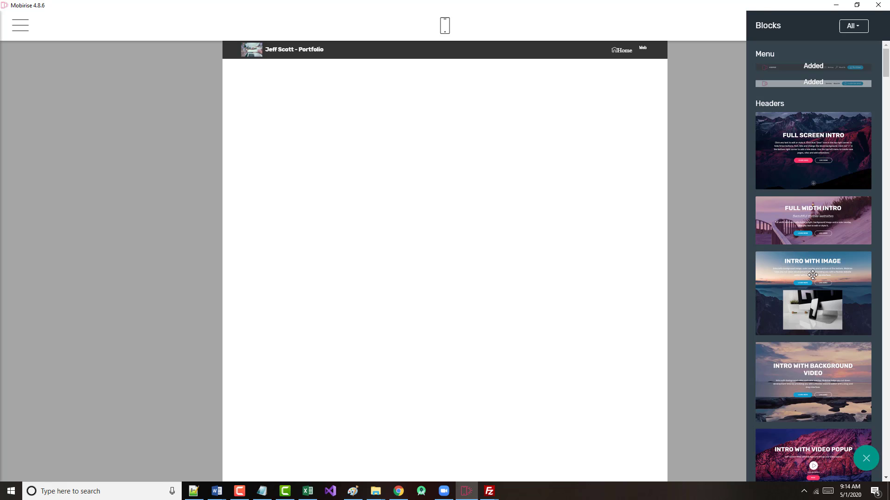
{"action": "left_click_drag", "start_coordinate": [813, 275], "coordinate": [484, 122]}
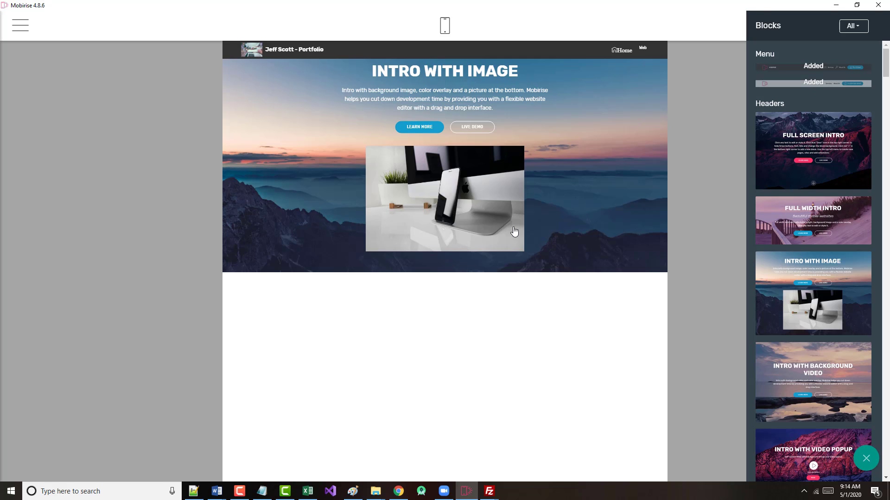
{"action": "left_click", "coordinate": [464, 310]}
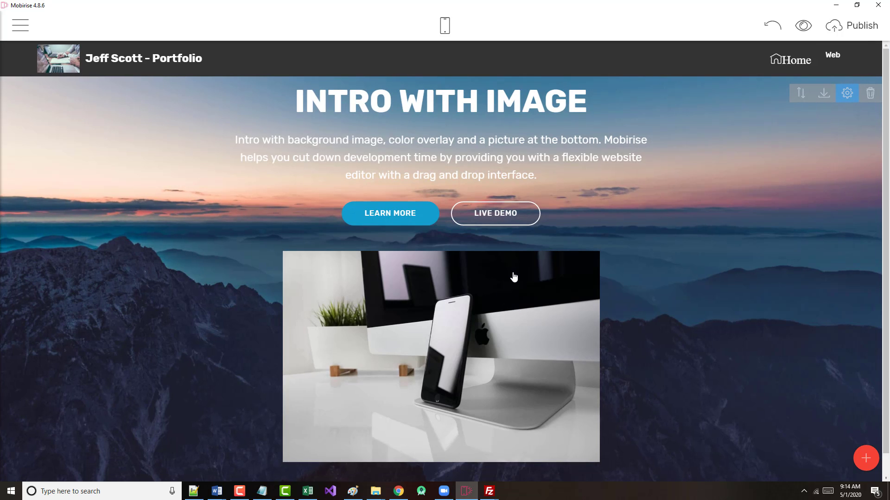
Add the Intro with Icons header block below the Intro with Image block and close the block library
{"action": "left_click", "coordinate": [865, 459]}
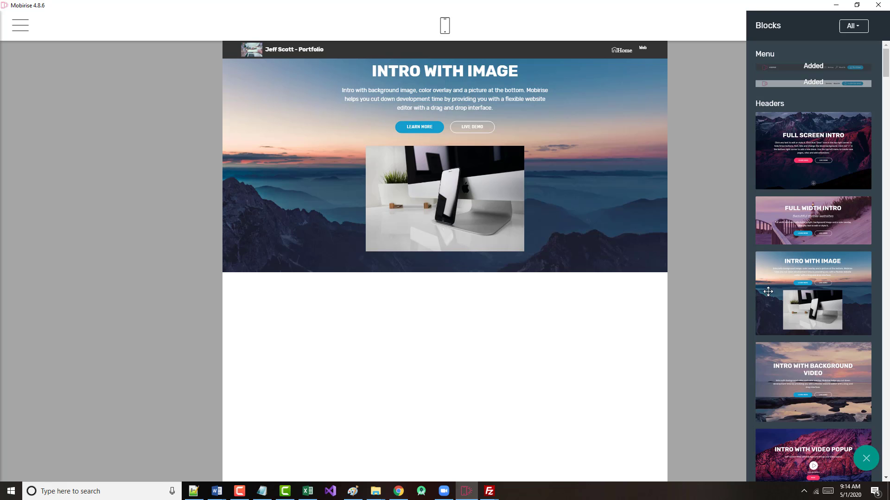
{"action": "scroll", "coordinate": [768, 291], "scroll_direction": "down", "scroll_amount": 15}
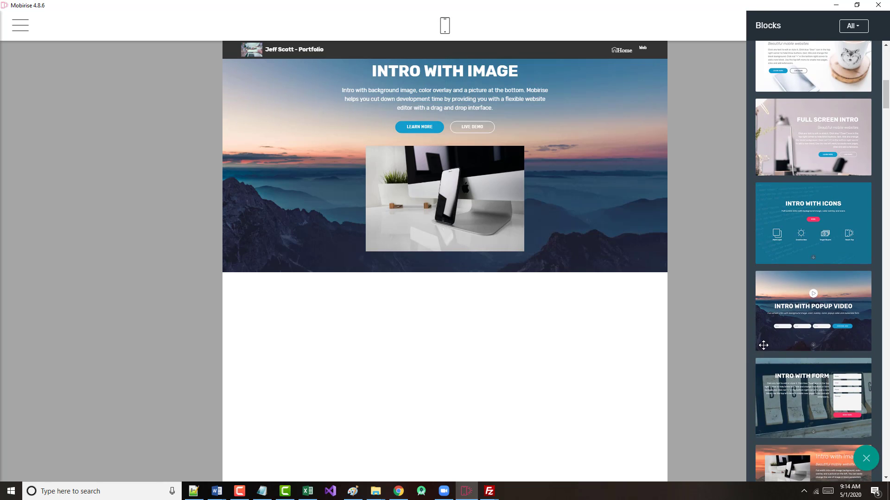
{"action": "scroll", "coordinate": [804, 246], "scroll_direction": "down", "scroll_amount": 7}
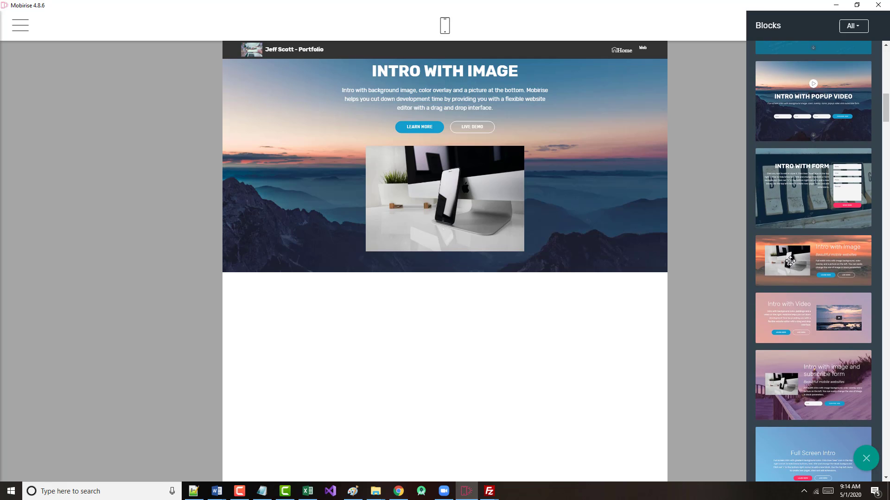
{"action": "scroll", "coordinate": [783, 292], "scroll_direction": "down", "scroll_amount": 1}
{"action": "scroll", "coordinate": [779, 291], "scroll_direction": "up", "scroll_amount": 8}
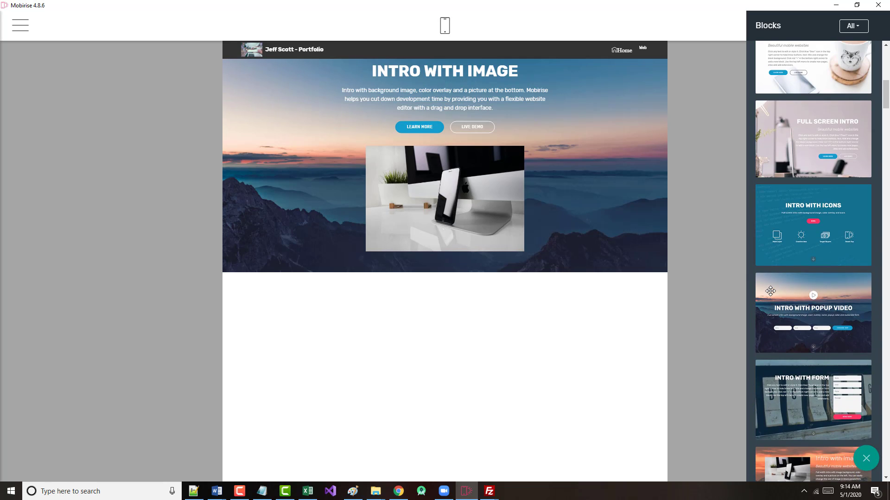
{"action": "scroll", "coordinate": [770, 291], "scroll_direction": "up", "scroll_amount": 1}
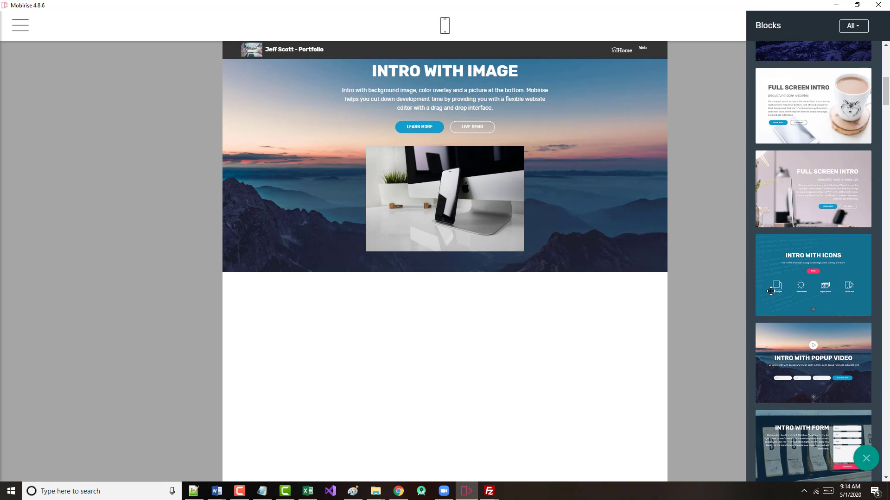
{"action": "left_click_drag", "start_coordinate": [822, 286], "coordinate": [470, 361]}
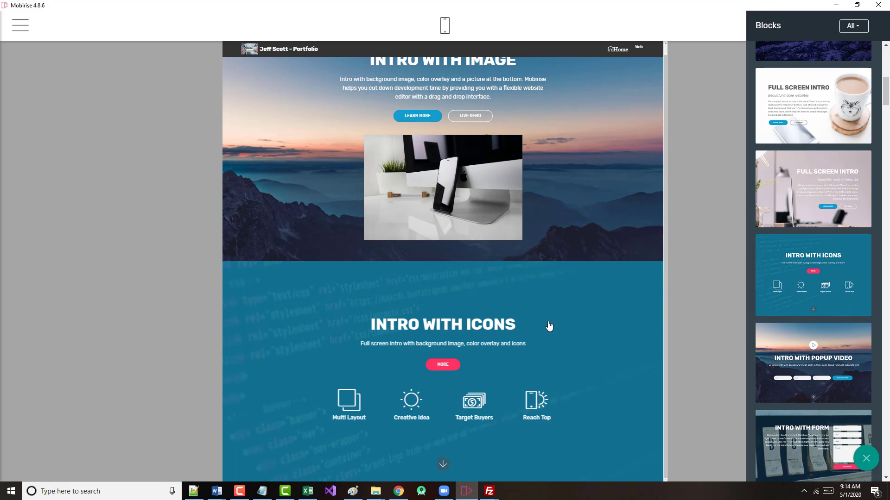
{"action": "left_click", "coordinate": [699, 132]}
Remove the Intro with Image block above the Intro with Icons block
{"action": "scroll", "coordinate": [554, 327], "scroll_direction": "down", "scroll_amount": 5}
{"action": "scroll", "coordinate": [551, 327], "scroll_direction": "down", "scroll_amount": 2}
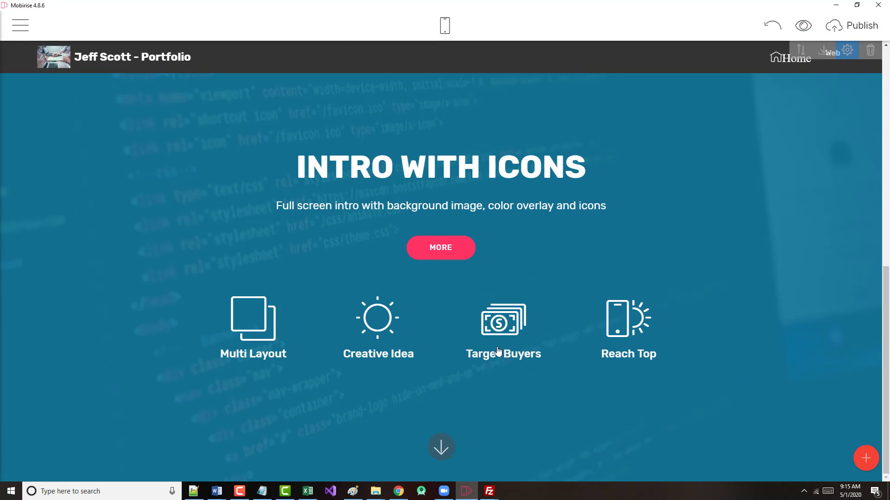
{"action": "scroll", "coordinate": [490, 311], "scroll_direction": "up", "scroll_amount": 3}
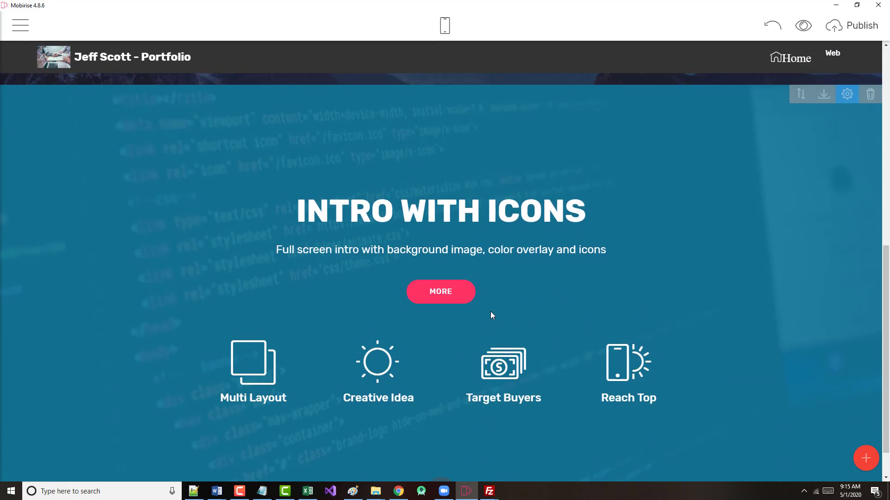
{"action": "scroll", "coordinate": [480, 320], "scroll_direction": "down", "scroll_amount": 2}
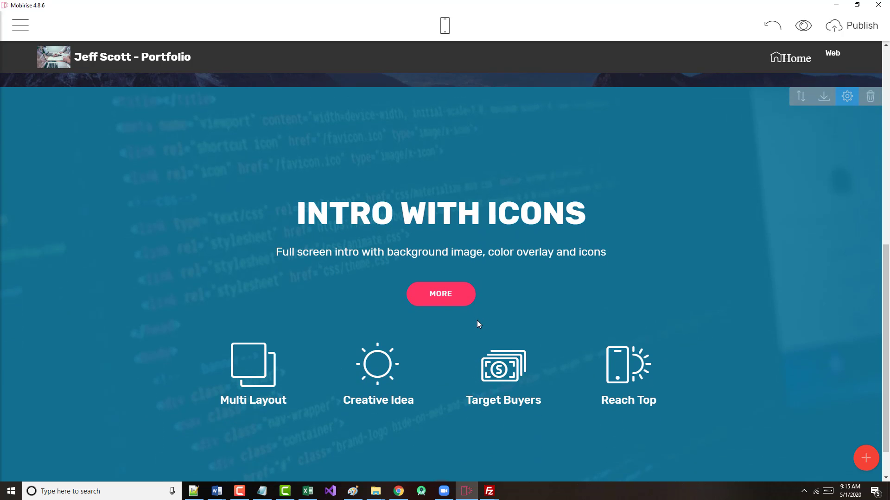
{"action": "scroll", "coordinate": [531, 308], "scroll_direction": "up", "scroll_amount": 1}
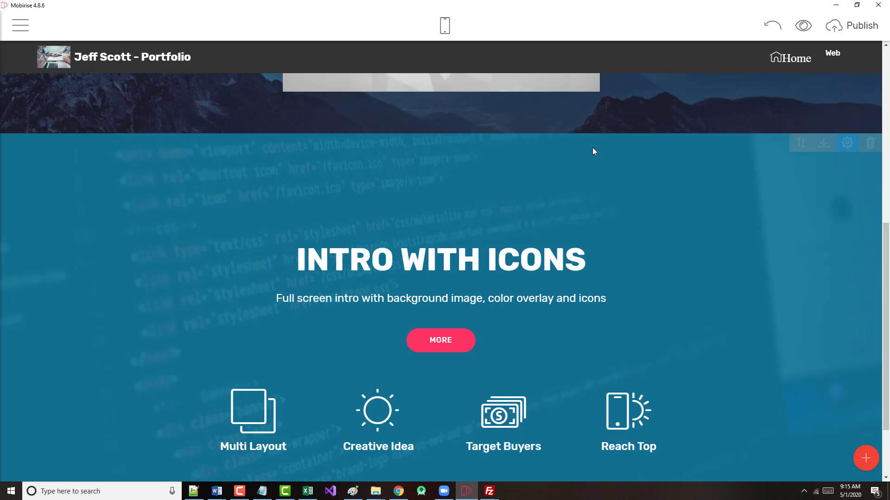
{"action": "scroll", "coordinate": [592, 149], "scroll_direction": "up", "scroll_amount": 8}
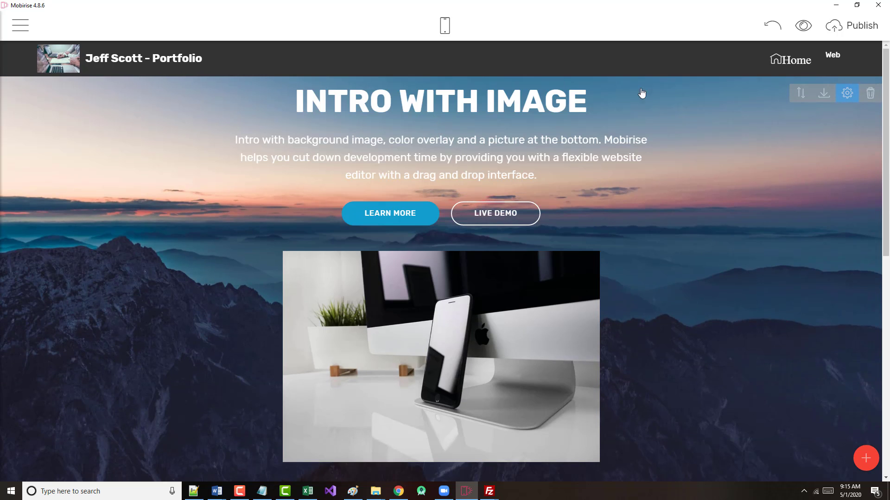
{"action": "left_click", "coordinate": [847, 95]}
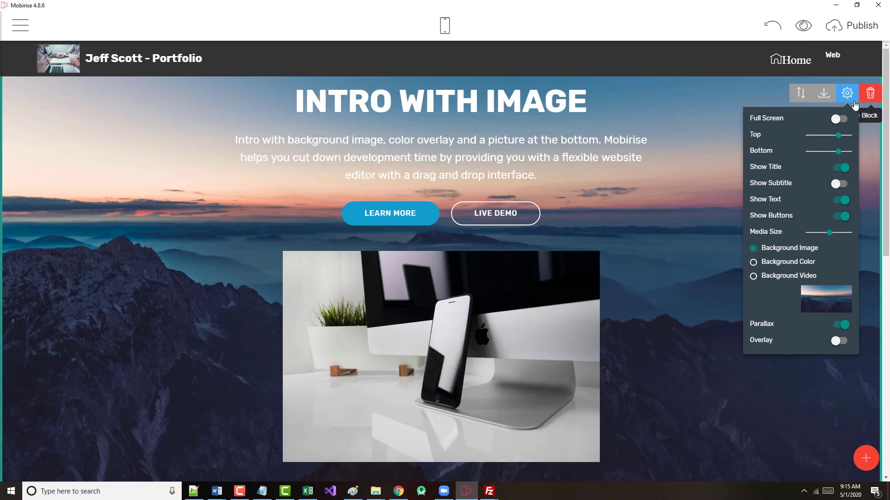
{"action": "left_click", "coordinate": [871, 93]}
{"action": "left_click", "coordinate": [561, 59]}
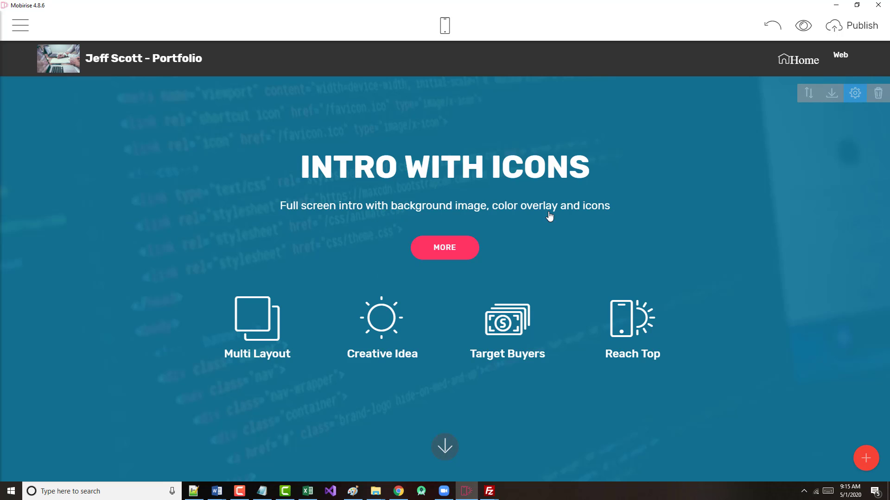
Replace the Intro with Icons block's title with the site owner's full name followed by a hyphen
{"action": "left_click", "coordinate": [854, 95]}
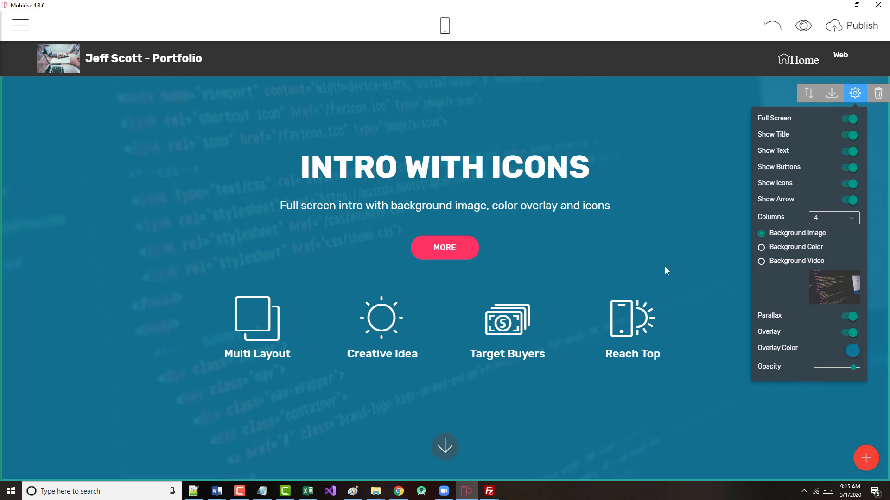
{"action": "left_click", "coordinate": [377, 165]}
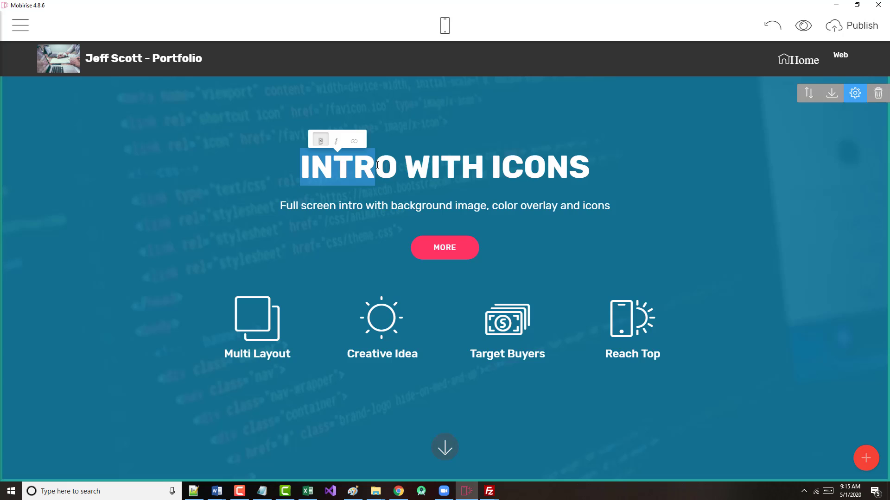
{"action": "left_click", "coordinate": [305, 167]}
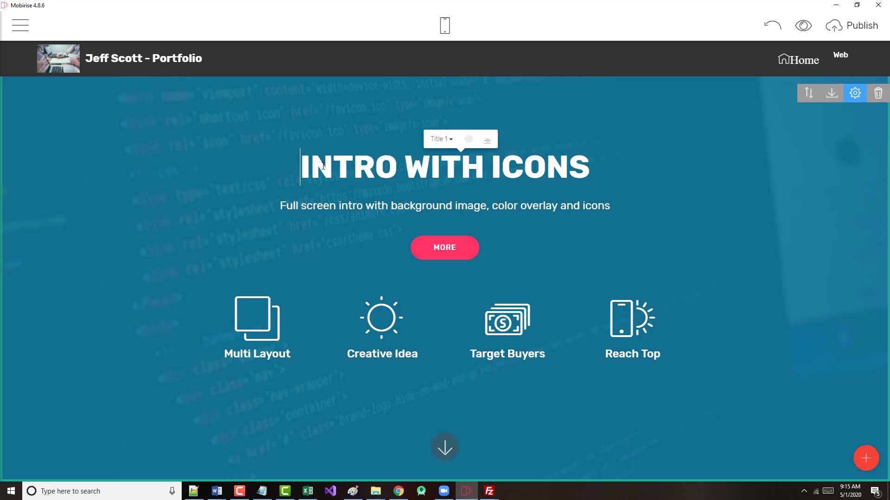
{"action": "left_click_drag", "start_coordinate": [323, 166], "coordinate": [586, 150]}
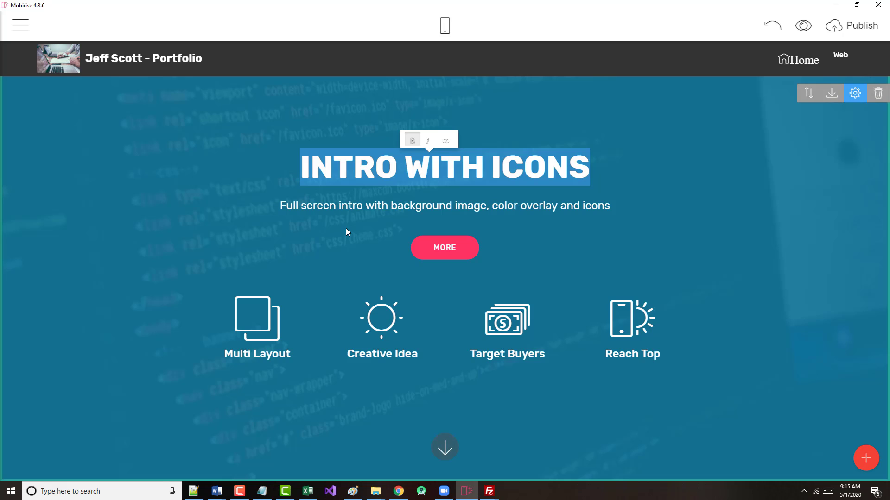
{"action": "type", "text": "Jeff Scott -"}
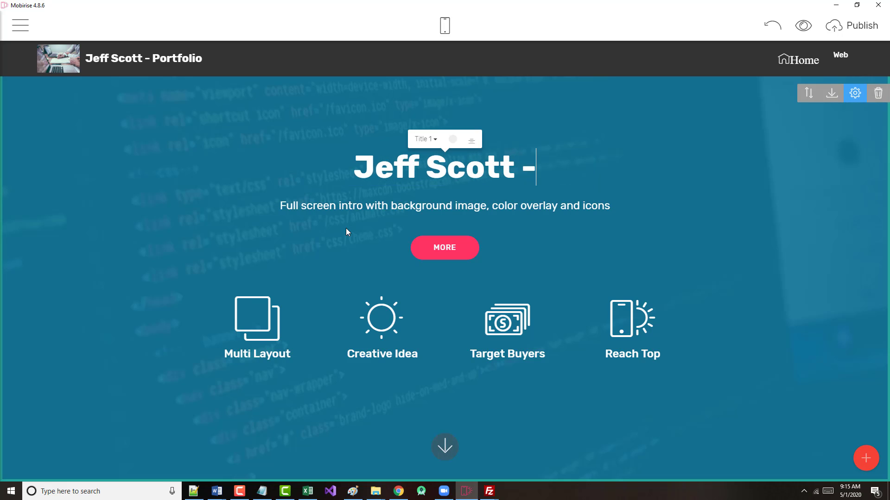
Add a second line reading "IT Instructor" to the Intro with Icons block's title
{"action": "key", "text": "Return"}
{"action": "type", "text": "Inst"}
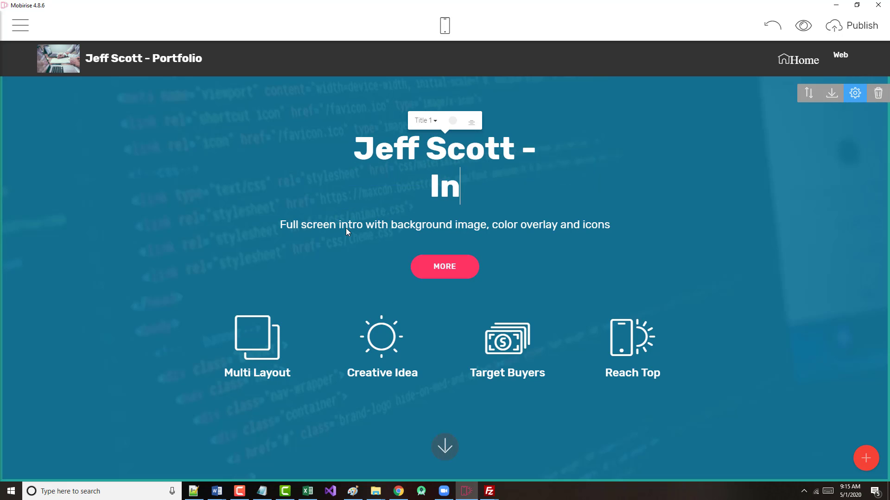
{"action": "key", "text": "BackSpace"}
{"action": "key", "text": "BackSpace"}
{"action": "key", "text": "BackSpace"}
{"action": "key", "text": "BackSpace"}
{"action": "type", "text": "I"}
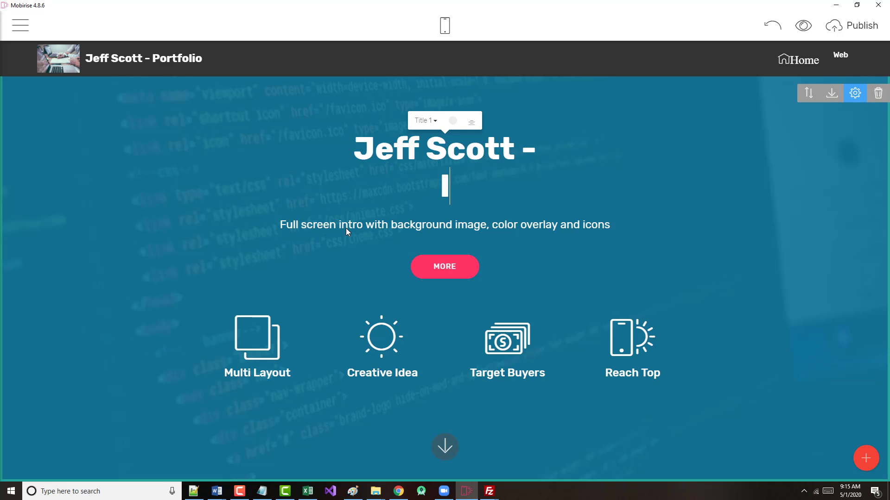
{"action": "type", "text": "T Instructor"}
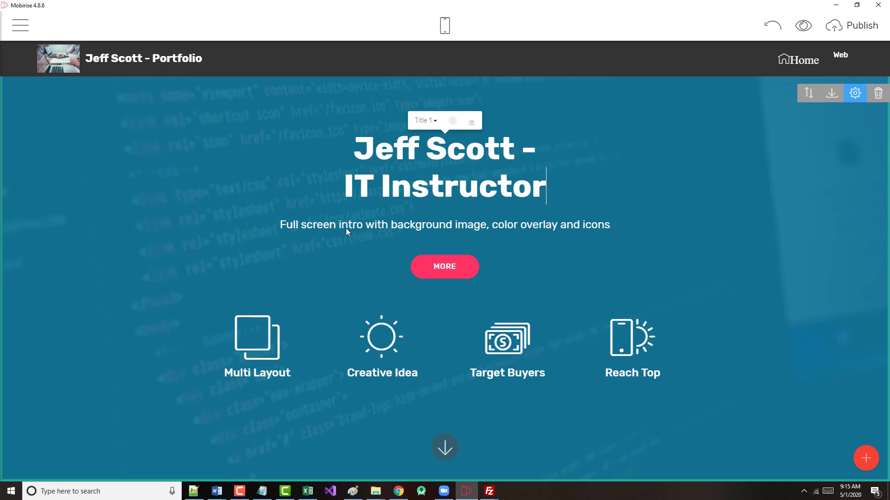
Extend the title with the lines "Ranken Technical College" and "Wentzville MO"
{"action": "key", "text": "Return"}
{"action": "type", "text": "Ranken "}
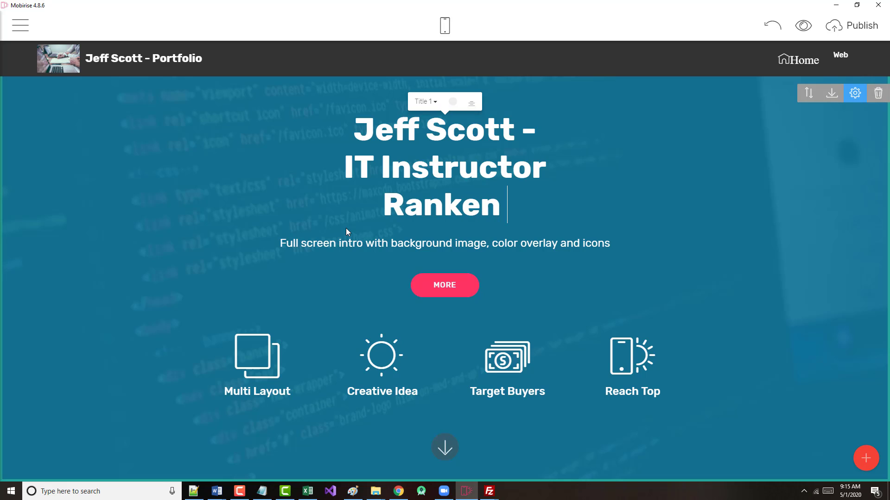
{"action": "type", "text": "Techn"}
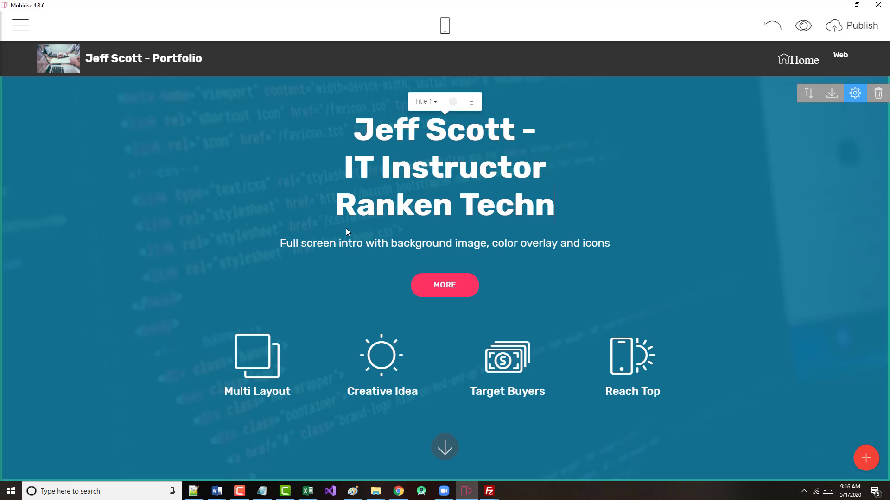
{"action": "type", "text": "ical College"}
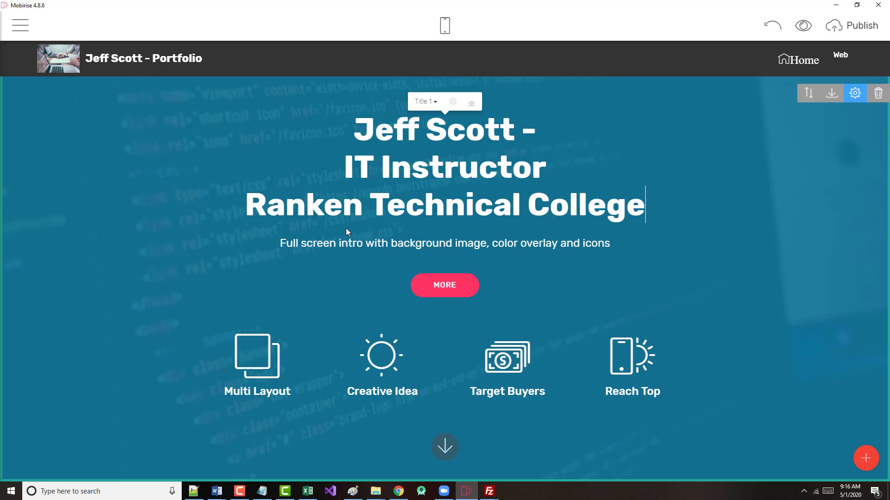
{"action": "key", "text": "Return"}
{"action": "type", "text": "Went"}
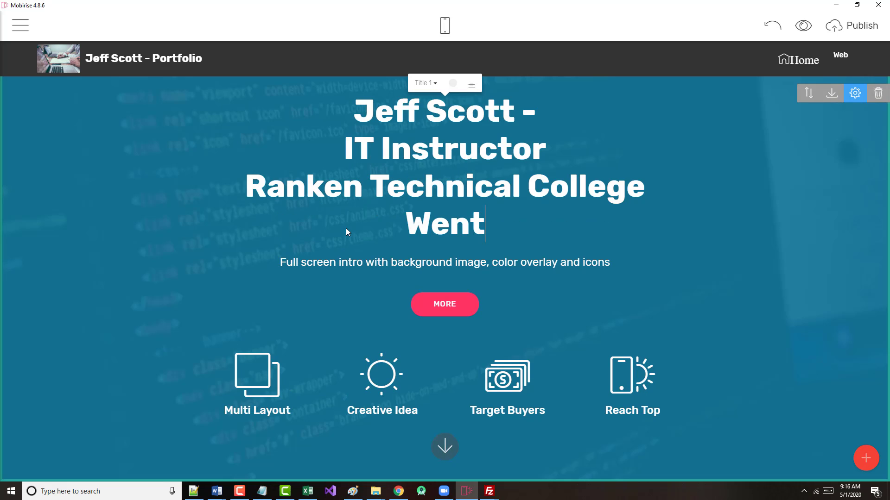
{"action": "type", "text": "zville MO"}
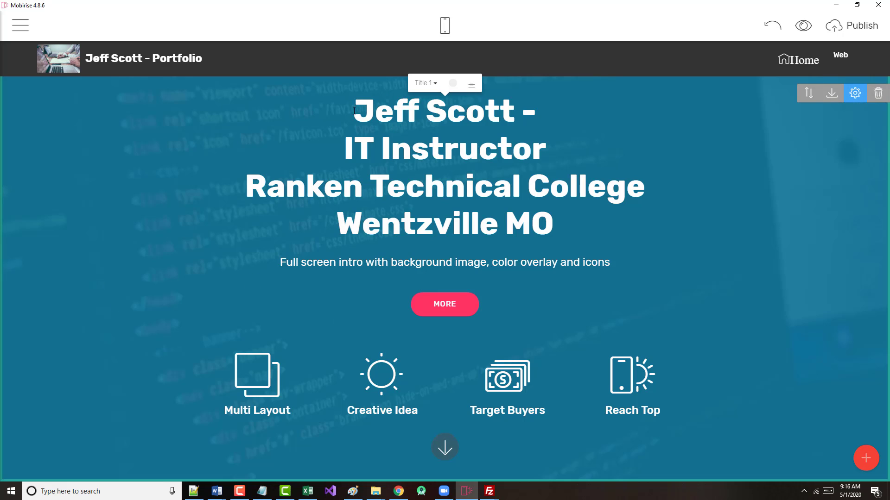
Change the text style of the whole four-line title to Title 2
{"action": "left_click_drag", "start_coordinate": [355, 111], "coordinate": [545, 227]}
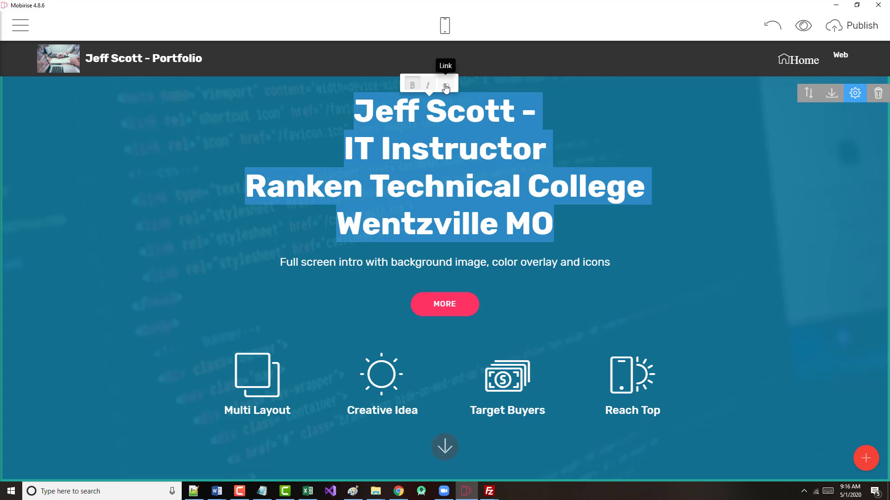
{"action": "left_click", "coordinate": [418, 116]}
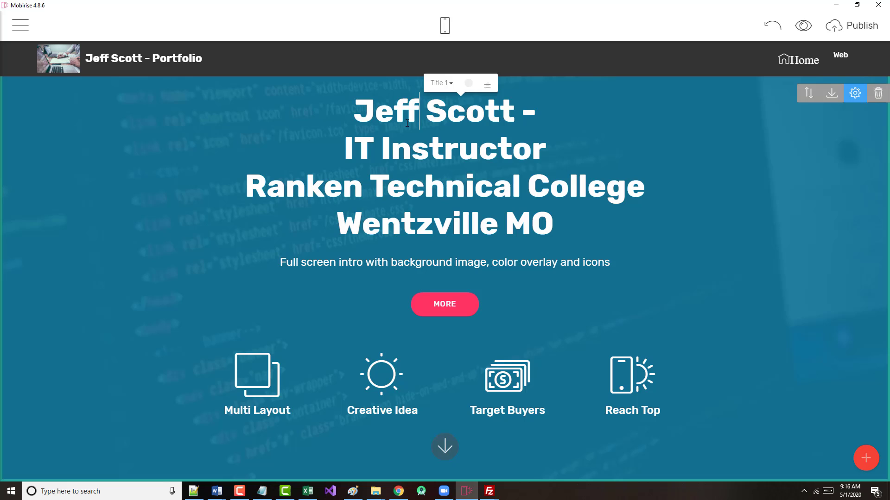
{"action": "left_click", "coordinate": [452, 85]}
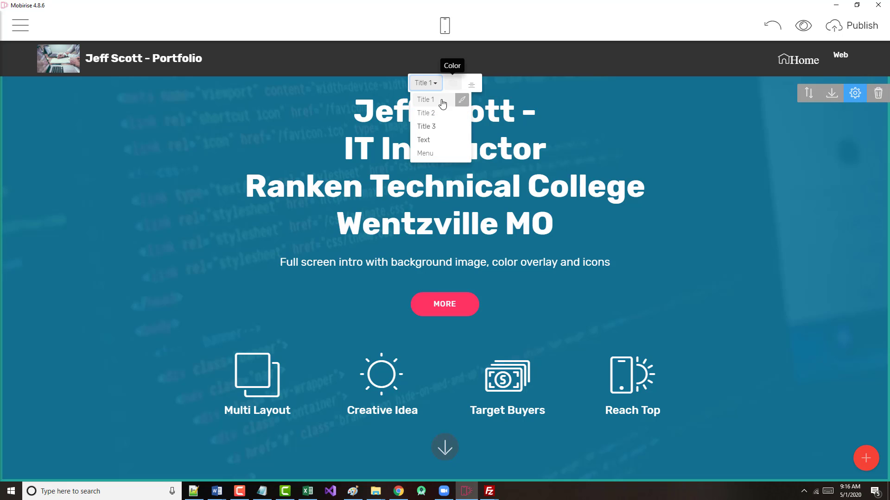
{"action": "left_click", "coordinate": [426, 113]}
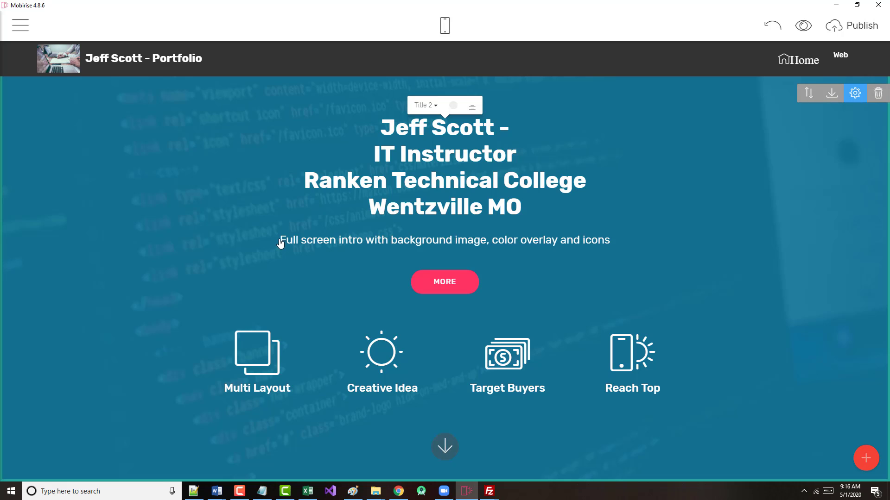
Clear the subtitle text below the title and the label of the MORE button, keeping the block
{"action": "left_click_drag", "start_coordinate": [281, 241], "coordinate": [610, 241]}
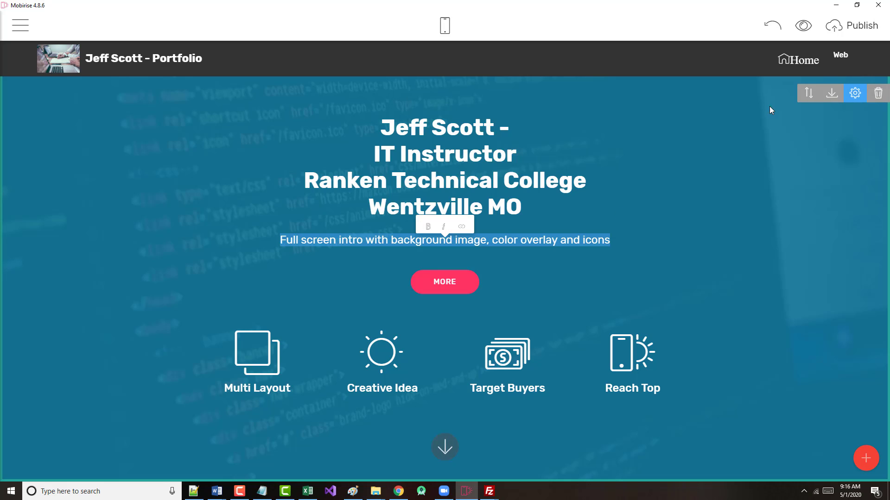
{"action": "key", "text": "Delete"}
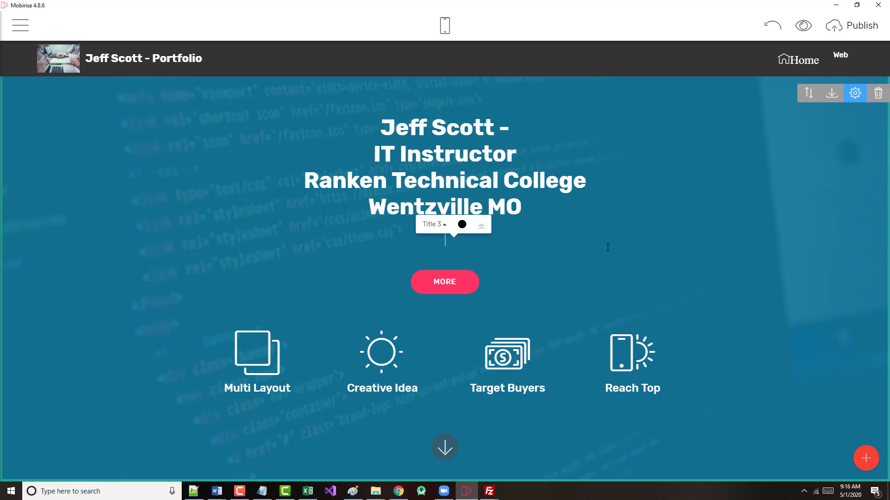
{"action": "left_click", "coordinate": [476, 288]}
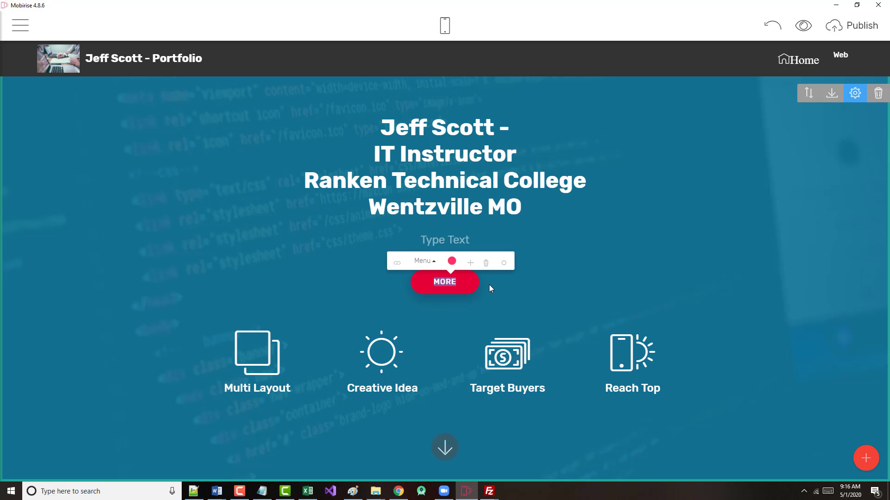
{"action": "key", "text": "Delete"}
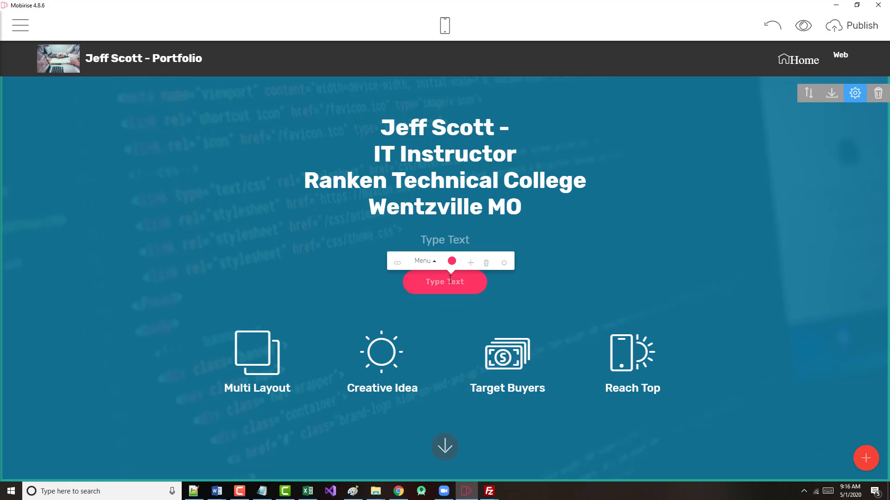
{"action": "left_click", "coordinate": [877, 95]}
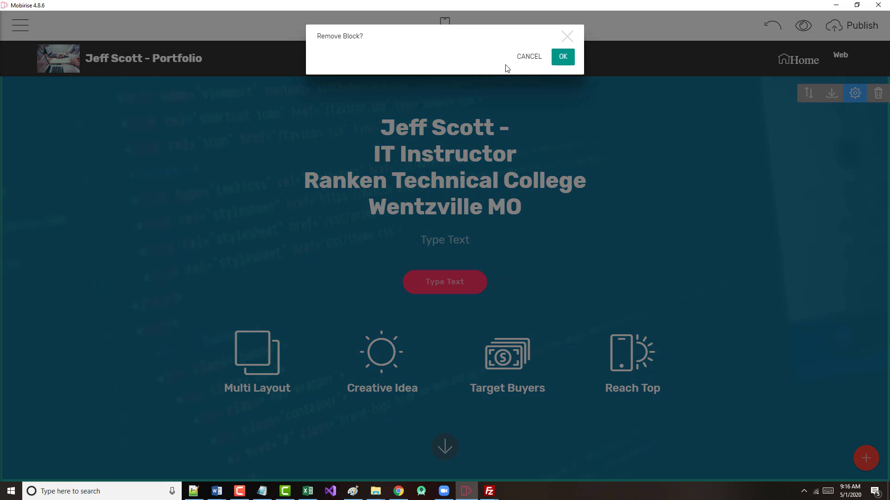
{"action": "left_click", "coordinate": [529, 57]}
Turn off Show Buttons and Show Text in the intro block's parameters
{"action": "left_click", "coordinate": [856, 98]}
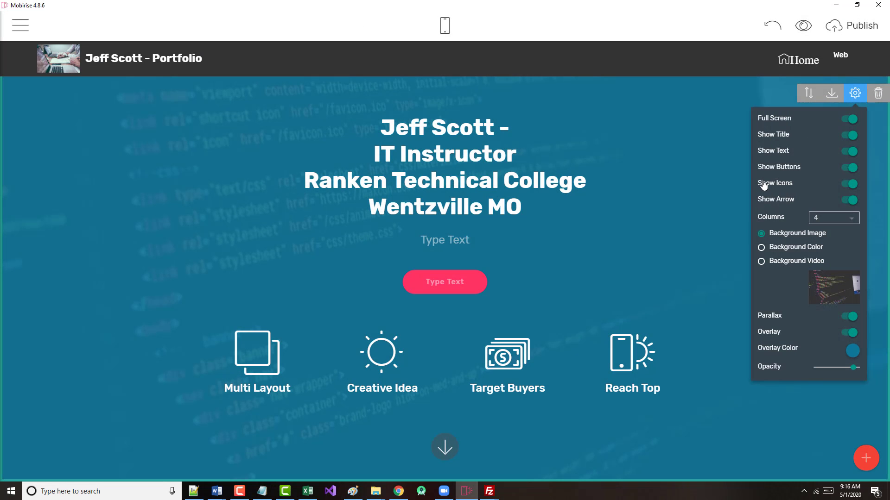
{"action": "left_click", "coordinate": [844, 170]}
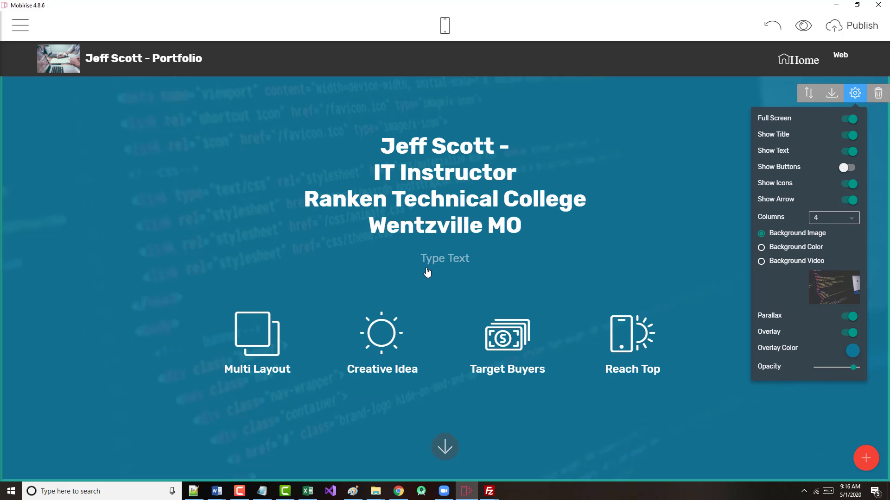
{"action": "left_click", "coordinate": [843, 156]}
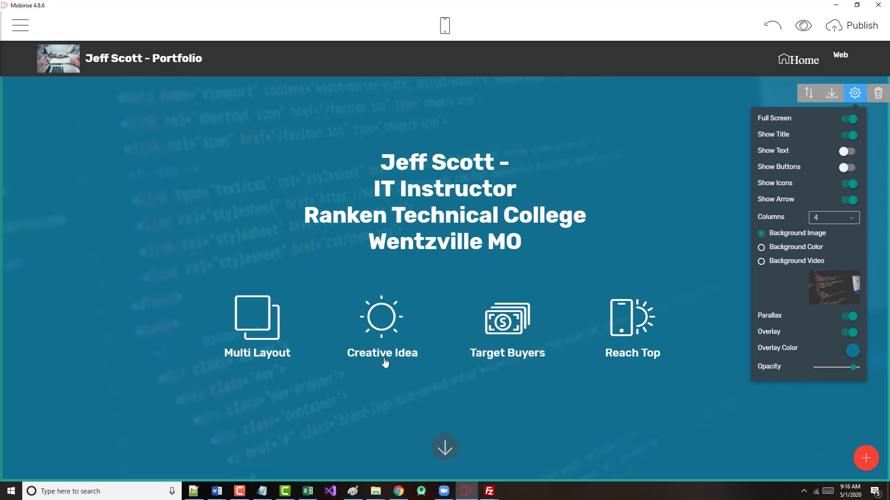
Replace the icon above Multi Layout with the globe icon from the Mobirise 2 set
{"action": "left_click", "coordinate": [254, 317]}
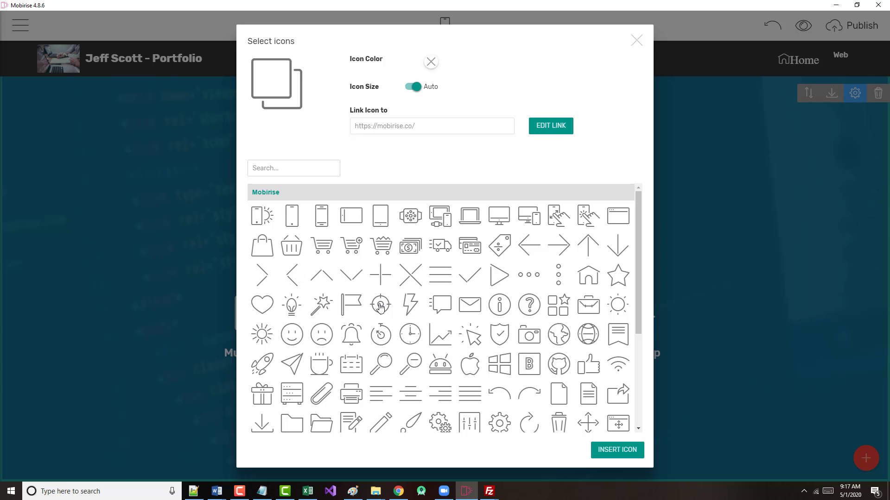
{"action": "scroll", "coordinate": [366, 323], "scroll_direction": "down", "scroll_amount": 1}
{"action": "scroll", "coordinate": [366, 323], "scroll_direction": "down", "scroll_amount": 5}
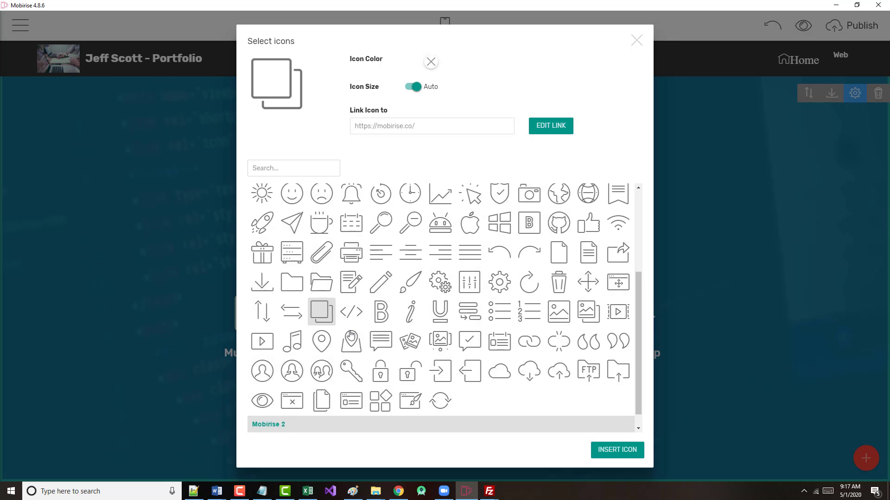
{"action": "left_click", "coordinate": [268, 407]}
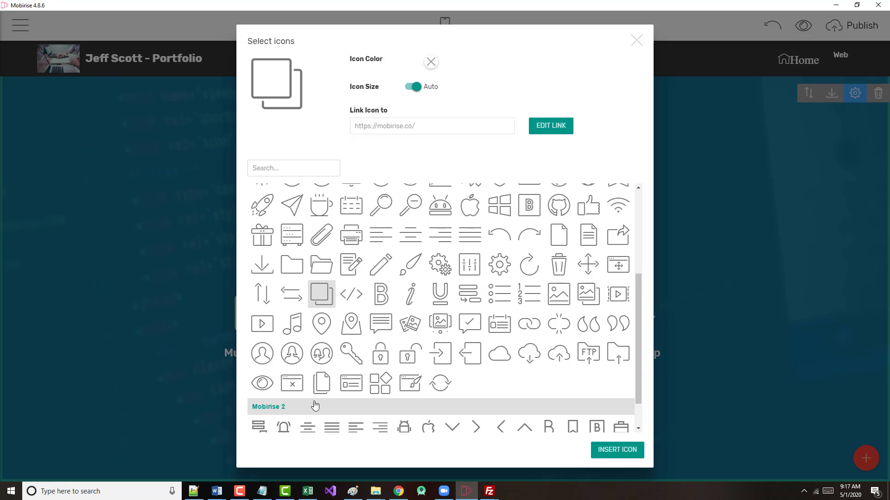
{"action": "scroll", "coordinate": [354, 393], "scroll_direction": "down", "scroll_amount": 1}
{"action": "scroll", "coordinate": [354, 392], "scroll_direction": "down", "scroll_amount": 6}
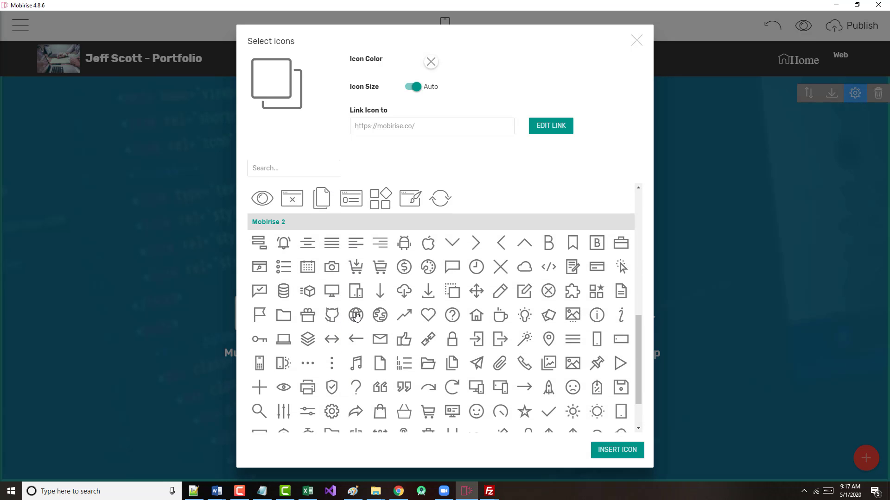
{"action": "left_click", "coordinate": [356, 316]}
{"action": "left_click", "coordinate": [606, 448]}
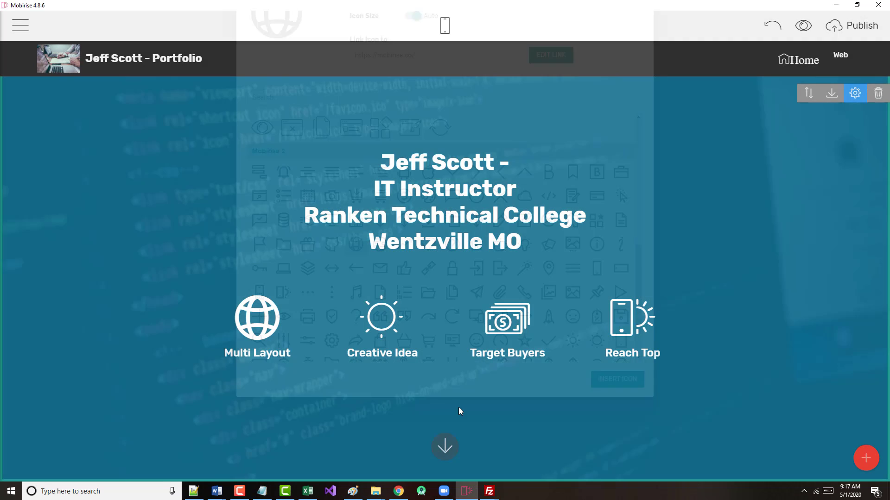
Replace the Multi Layout label under the globe icon with "Website Design"
{"action": "double_click", "coordinate": [247, 355]}
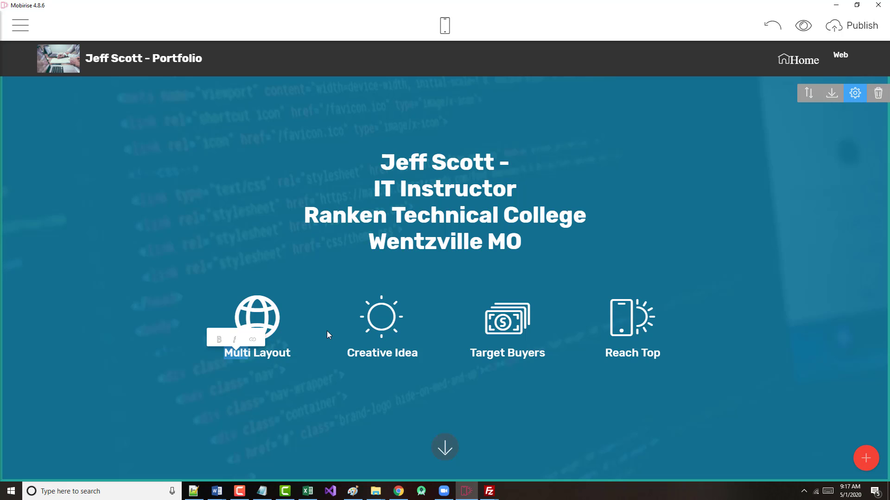
{"action": "key", "text": "shift+Right"}
{"action": "key", "text": "shift+Right"}
{"action": "key", "text": "shift+Right"}
{"action": "key", "text": "shift+Right"}
{"action": "key", "text": "shift+Right"}
{"action": "key", "text": "shift+Right"}
{"action": "key", "text": "shift+Right"}
{"action": "key", "text": "shift+Right"}
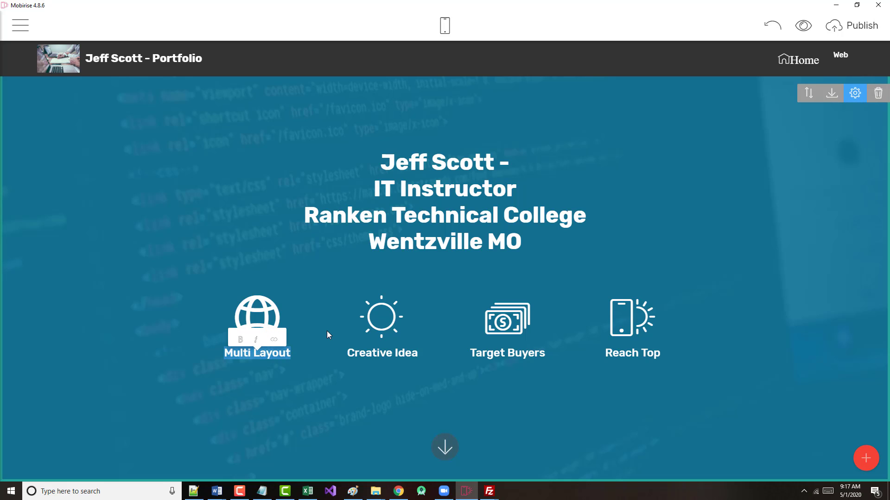
{"action": "type", "text": "Website Design"}
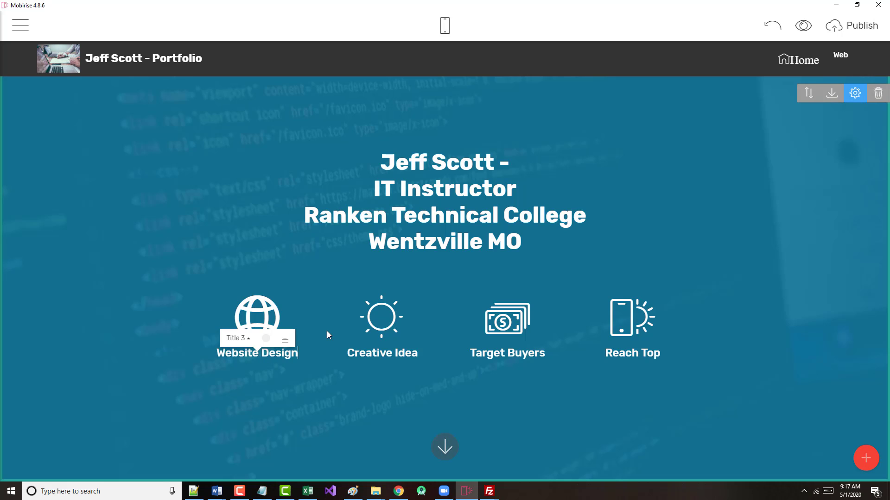
Browse the icons available for the Creative Idea item and search them for "Computer"
{"action": "left_click", "coordinate": [380, 318]}
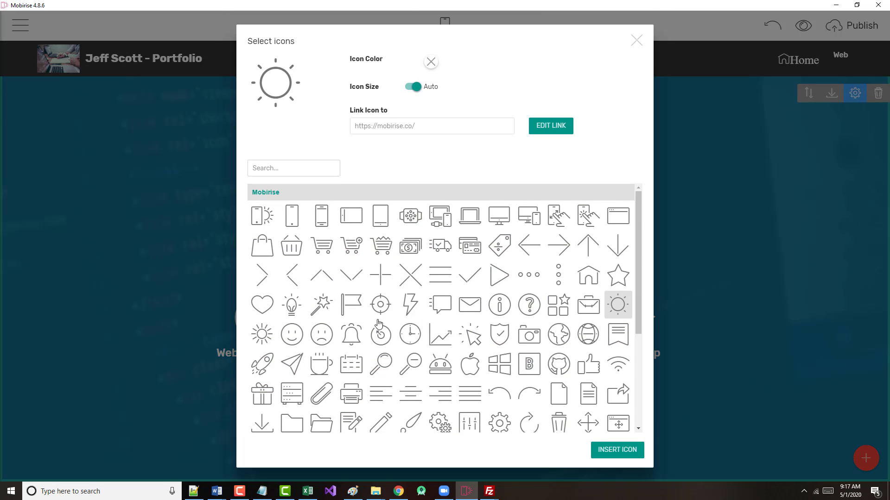
{"action": "scroll", "coordinate": [378, 324], "scroll_direction": "down", "scroll_amount": 2}
{"action": "scroll", "coordinate": [367, 342], "scroll_direction": "down", "scroll_amount": 3}
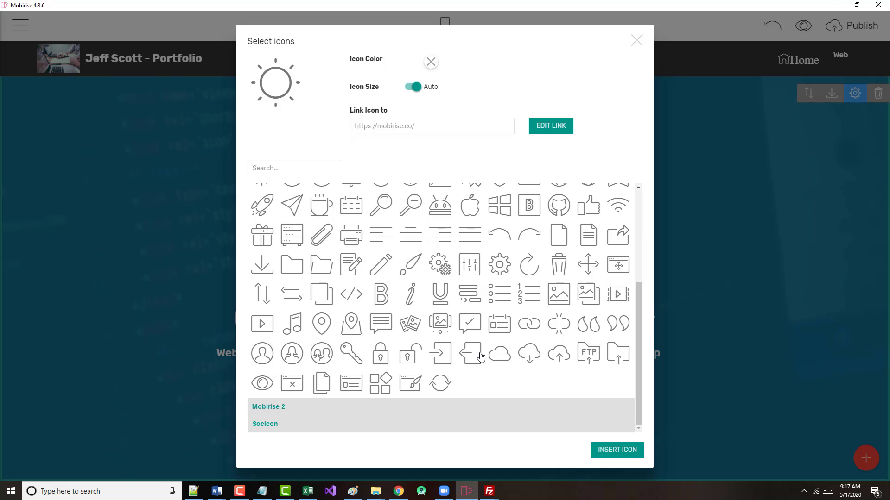
{"action": "scroll", "coordinate": [444, 380], "scroll_direction": "up", "scroll_amount": 3}
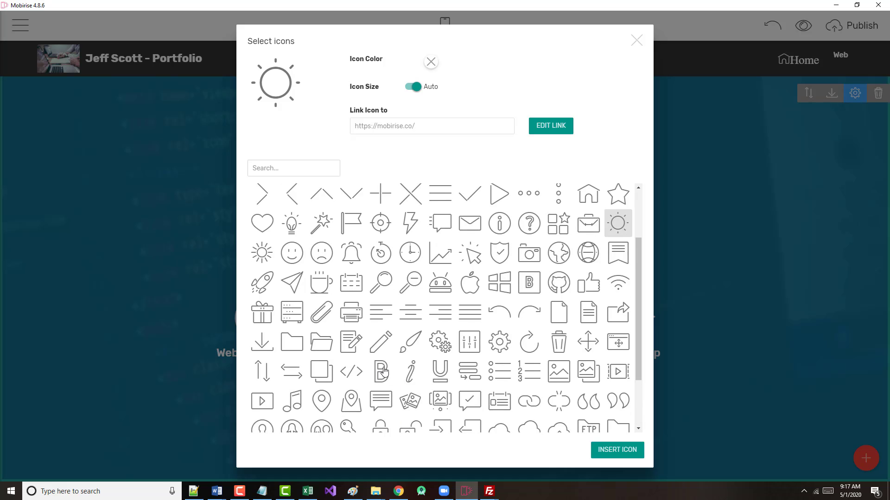
{"action": "scroll", "coordinate": [381, 370], "scroll_direction": "down", "scroll_amount": 5}
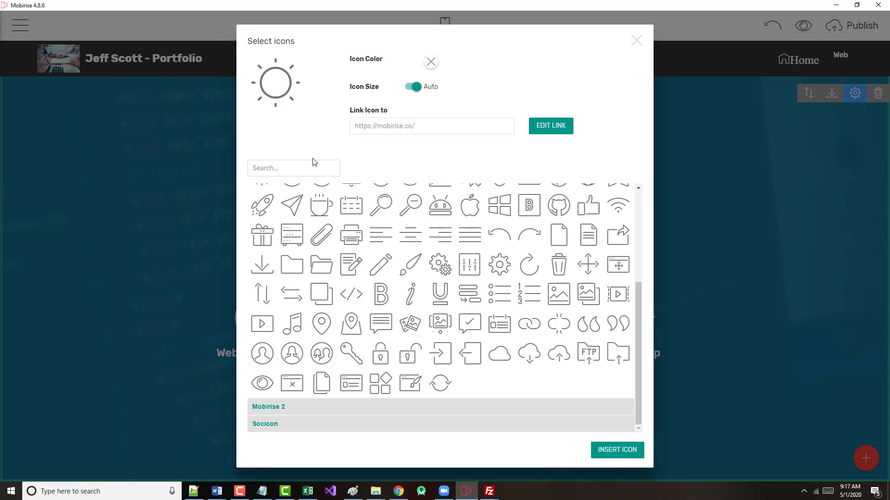
{"action": "left_click", "coordinate": [292, 169]}
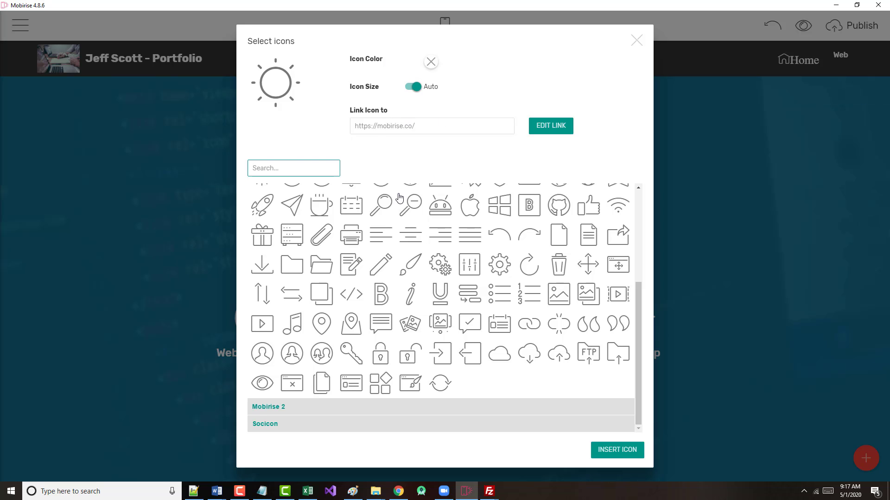
{"action": "type", "text": "Computer"}
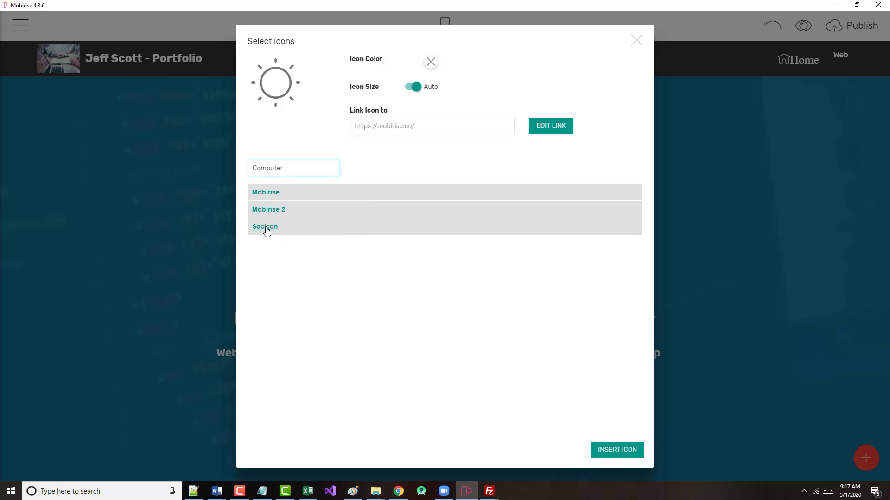
{"action": "left_click", "coordinate": [276, 246]}
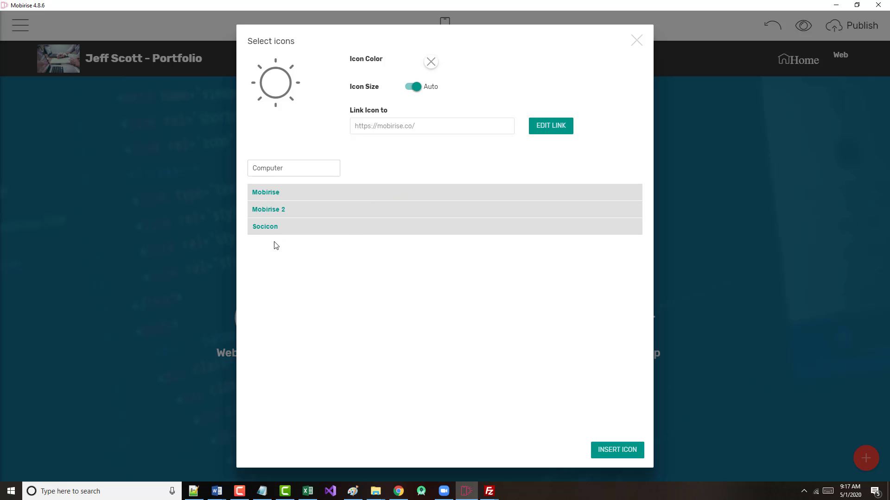
{"action": "double_click", "coordinate": [267, 195]}
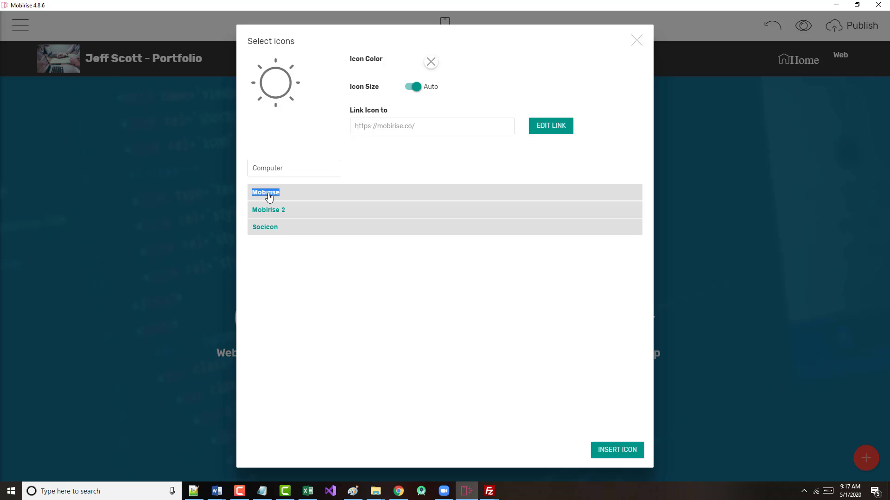
Clear the icon search and replace the icon above Creative Idea with the monitor-with-content icon from the Mobirise 2 set
{"action": "double_click", "coordinate": [297, 171]}
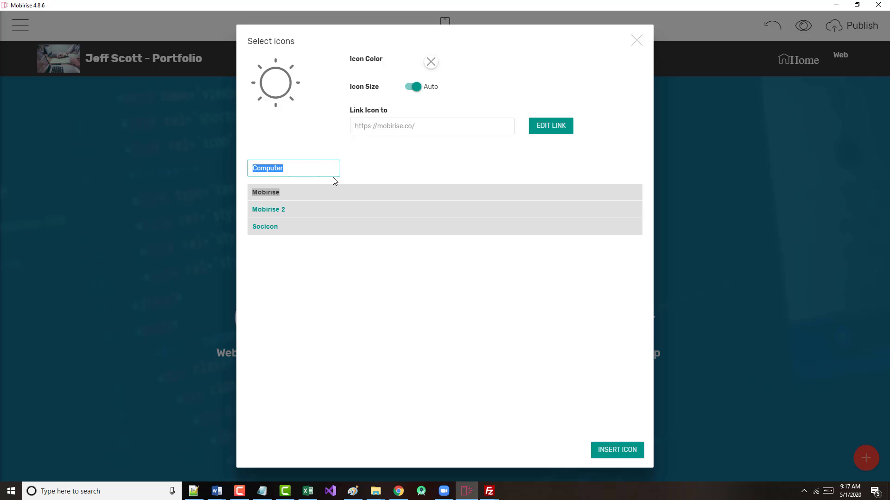
{"action": "key", "text": "BackSpace"}
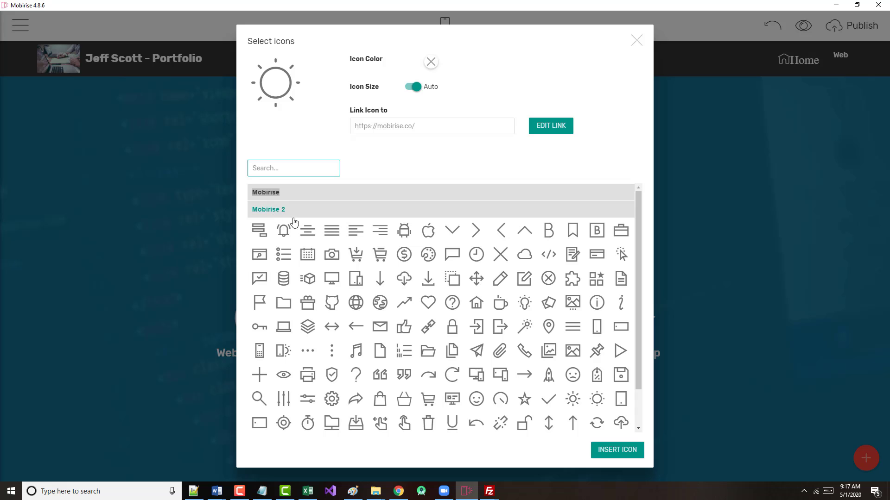
{"action": "scroll", "coordinate": [410, 315], "scroll_direction": "down", "scroll_amount": 1}
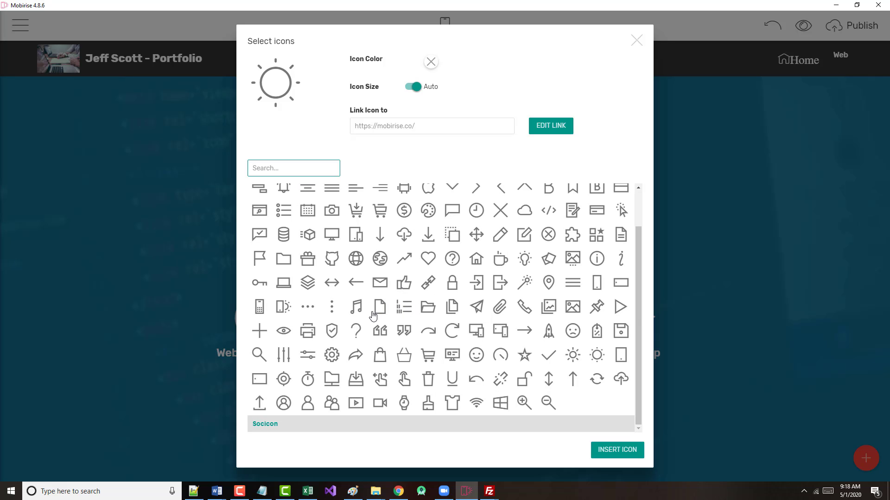
{"action": "scroll", "coordinate": [322, 289], "scroll_direction": "up", "scroll_amount": 1}
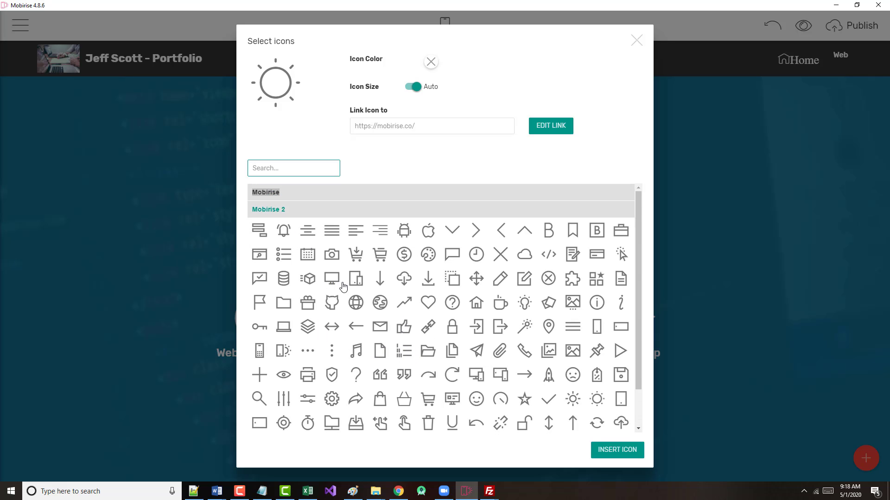
{"action": "scroll", "coordinate": [343, 287], "scroll_direction": "down", "scroll_amount": 1}
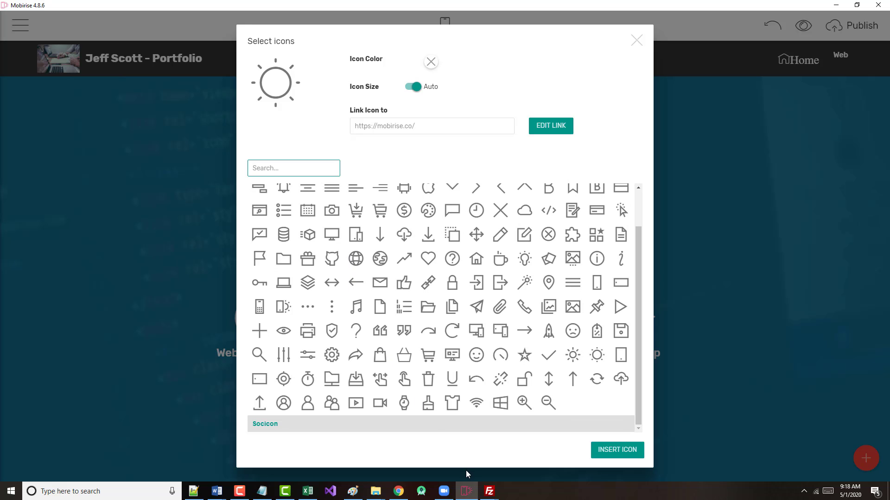
{"action": "left_click", "coordinate": [454, 356]}
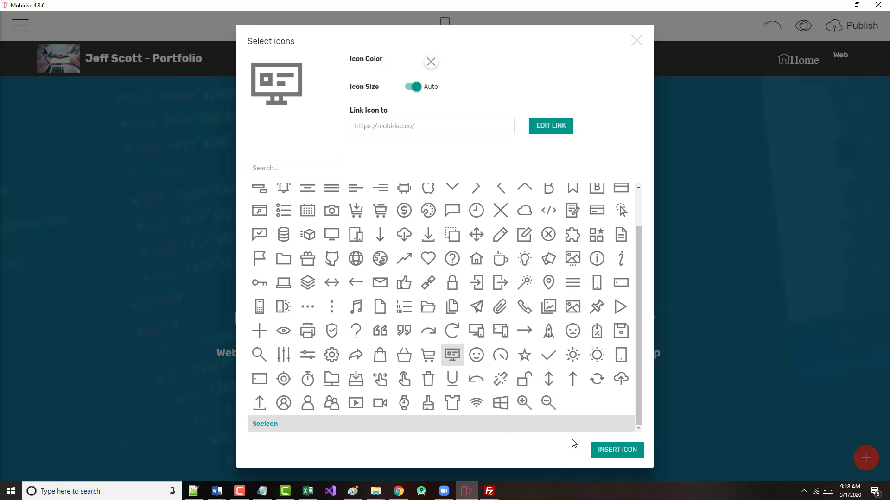
{"action": "left_click", "coordinate": [614, 453]}
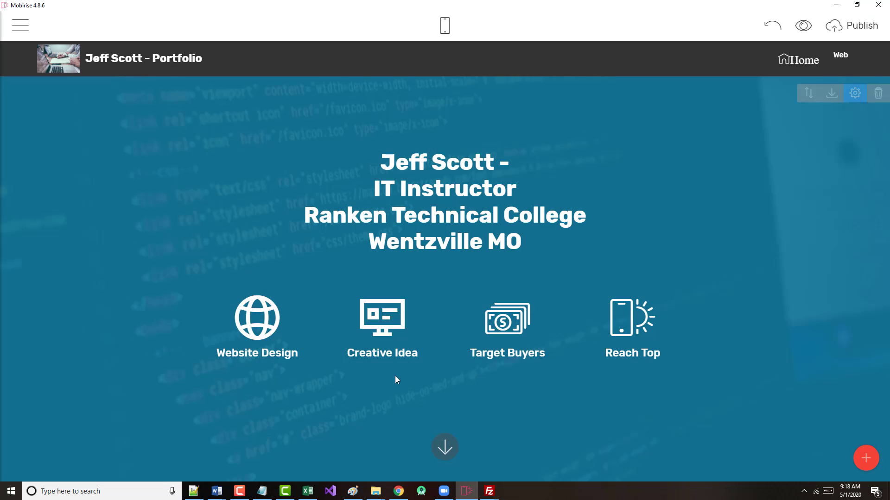
Replace the Creative Idea label under the monitor icon with "C# Programming"
{"action": "left_click", "coordinate": [360, 351]}
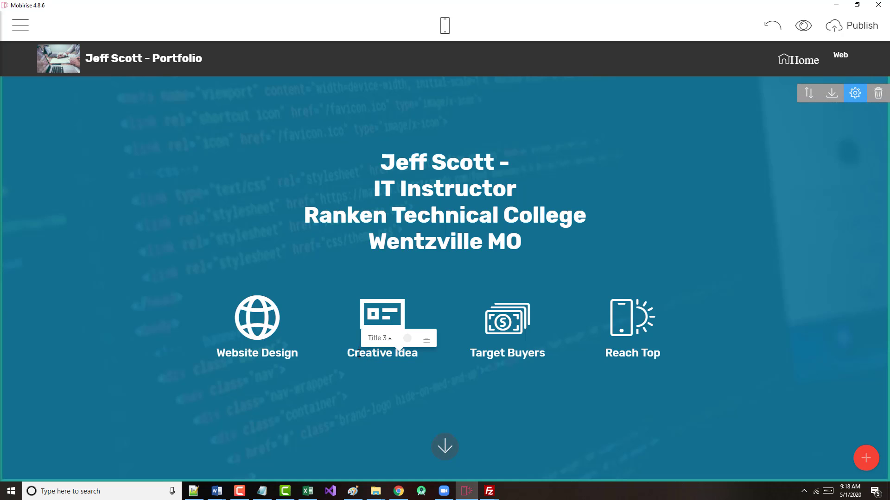
{"action": "left_click_drag", "start_coordinate": [359, 353], "coordinate": [419, 350]}
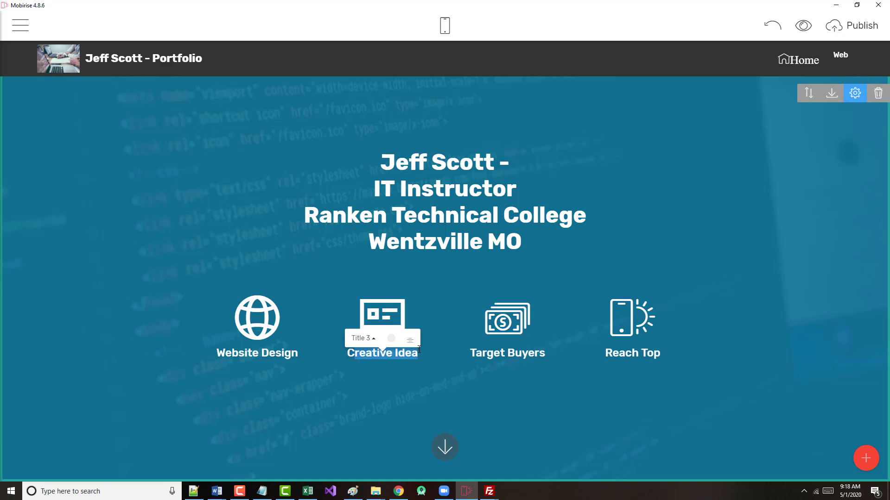
{"action": "type", "text": "# Pr"}
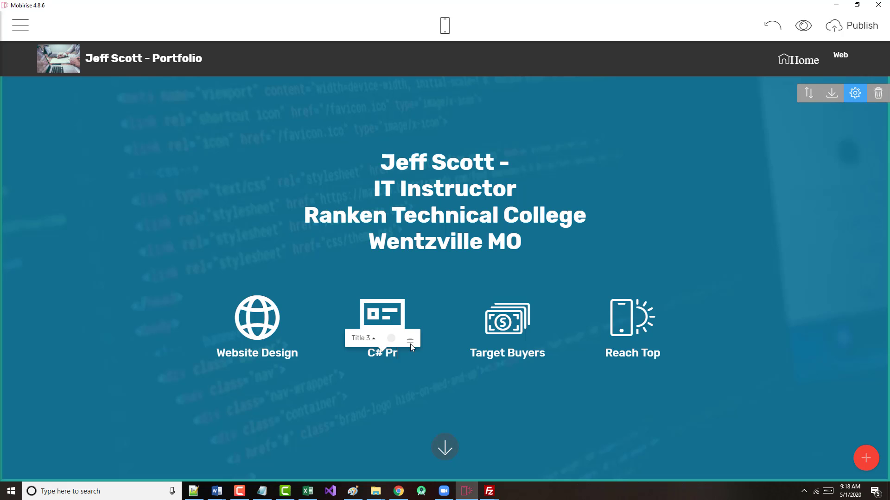
{"action": "type", "text": "ogramming"}
Look through the Mobirise, Mobirise 2 and Socicon icon sets for a replacement for the money icon above Target Buyers
{"action": "left_click", "coordinate": [505, 324]}
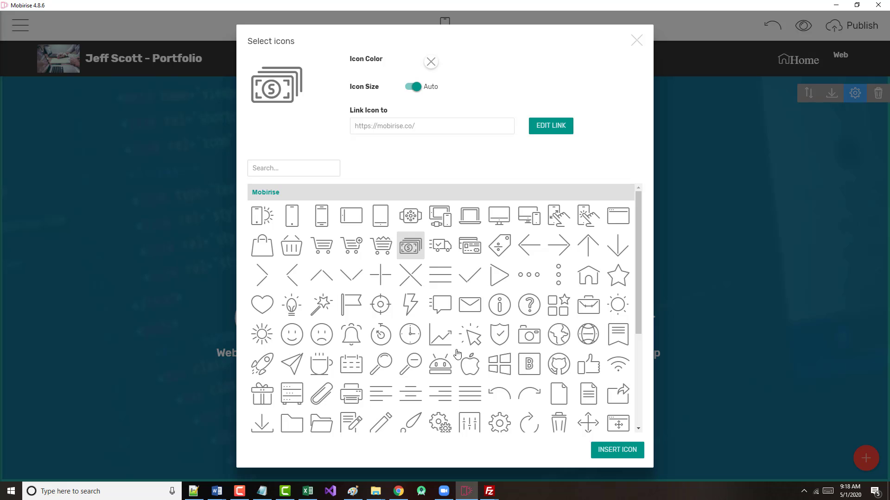
{"action": "scroll", "coordinate": [410, 362], "scroll_direction": "down", "scroll_amount": 1}
{"action": "scroll", "coordinate": [410, 361], "scroll_direction": "down", "scroll_amount": 2}
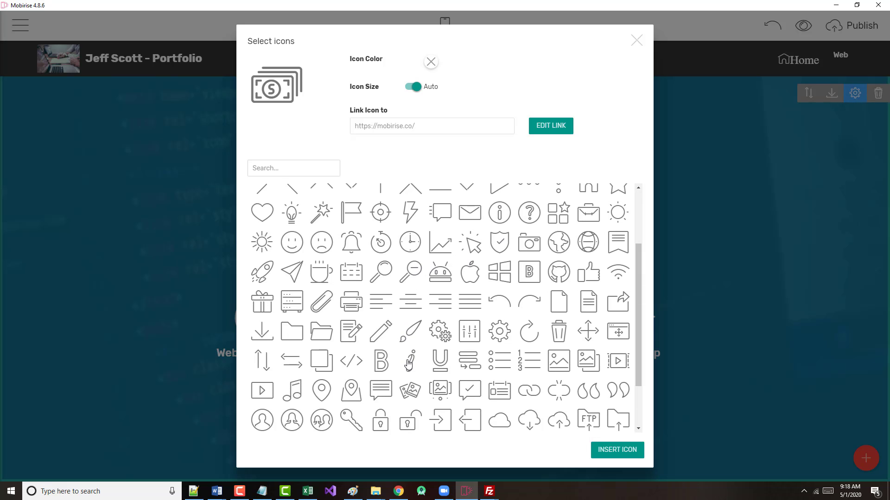
{"action": "scroll", "coordinate": [407, 363], "scroll_direction": "down", "scroll_amount": 2}
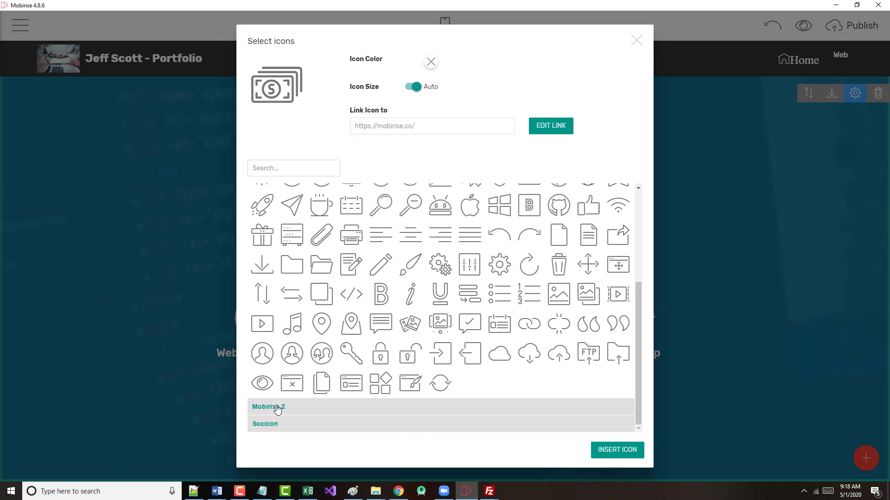
{"action": "left_click", "coordinate": [277, 407]}
{"action": "scroll", "coordinate": [358, 378], "scroll_direction": "down", "scroll_amount": 5}
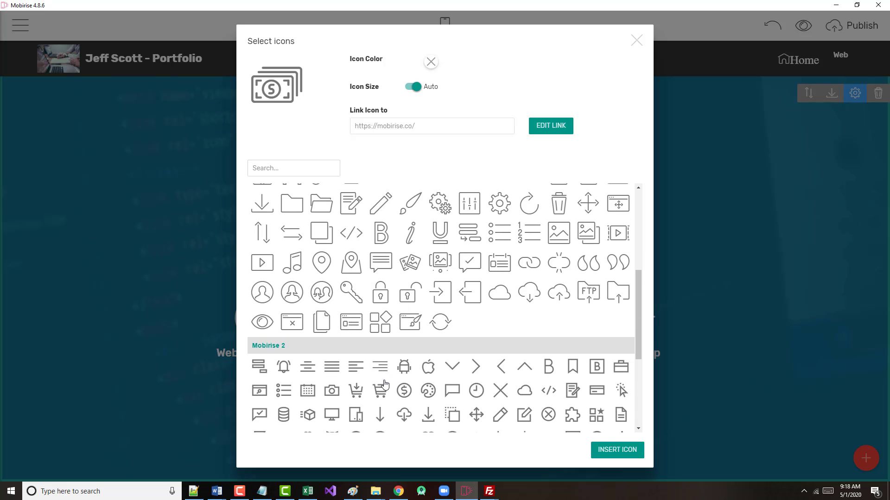
{"action": "scroll", "coordinate": [384, 385], "scroll_direction": "down", "scroll_amount": 1}
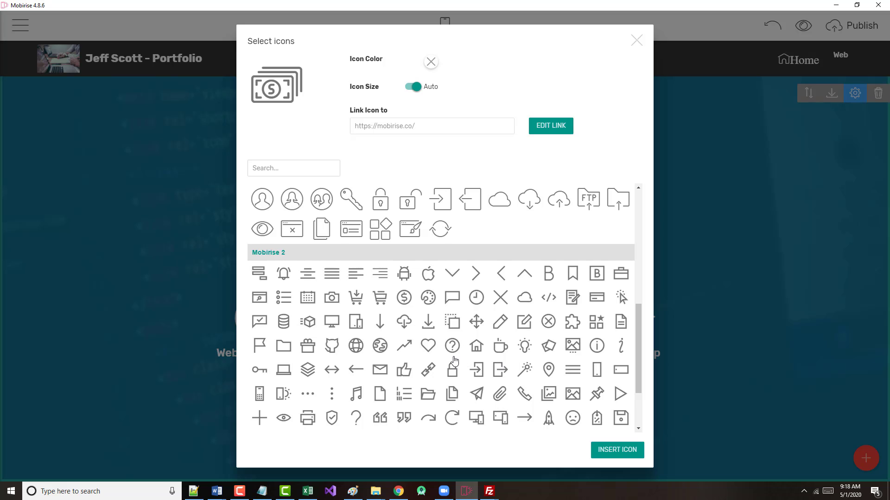
{"action": "scroll", "coordinate": [454, 361], "scroll_direction": "down", "scroll_amount": 1}
{"action": "scroll", "coordinate": [454, 362], "scroll_direction": "down", "scroll_amount": 1}
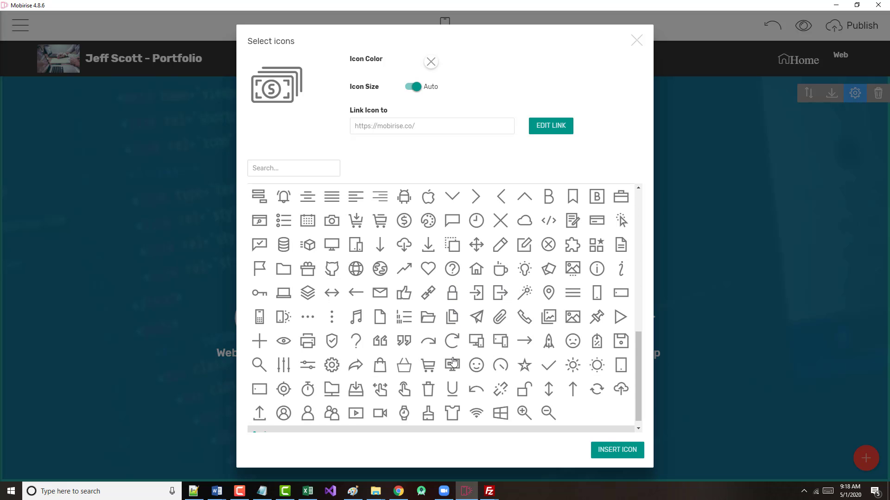
{"action": "scroll", "coordinate": [454, 364], "scroll_direction": "down", "scroll_amount": 1}
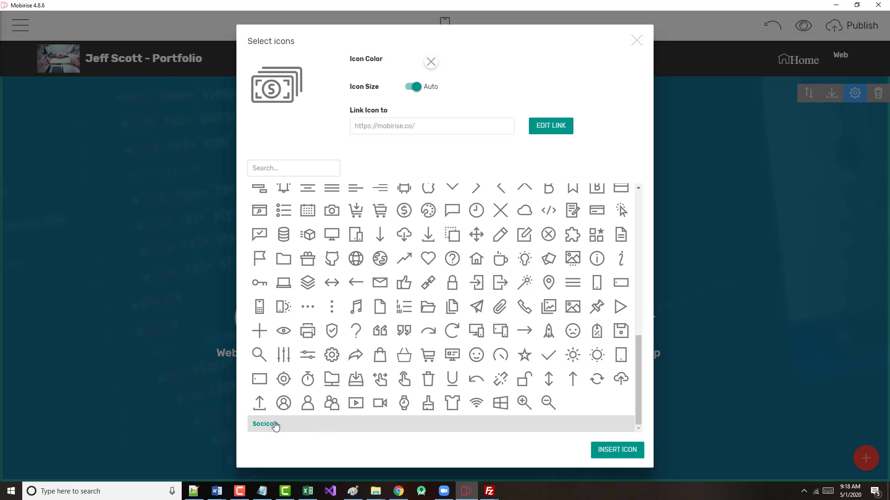
{"action": "scroll", "coordinate": [364, 397], "scroll_direction": "down", "scroll_amount": 3}
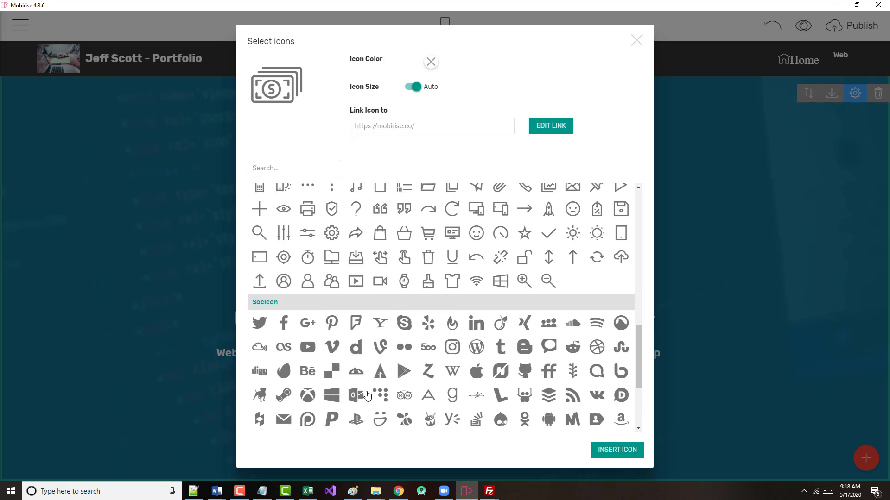
{"action": "scroll", "coordinate": [366, 396], "scroll_direction": "down", "scroll_amount": 3}
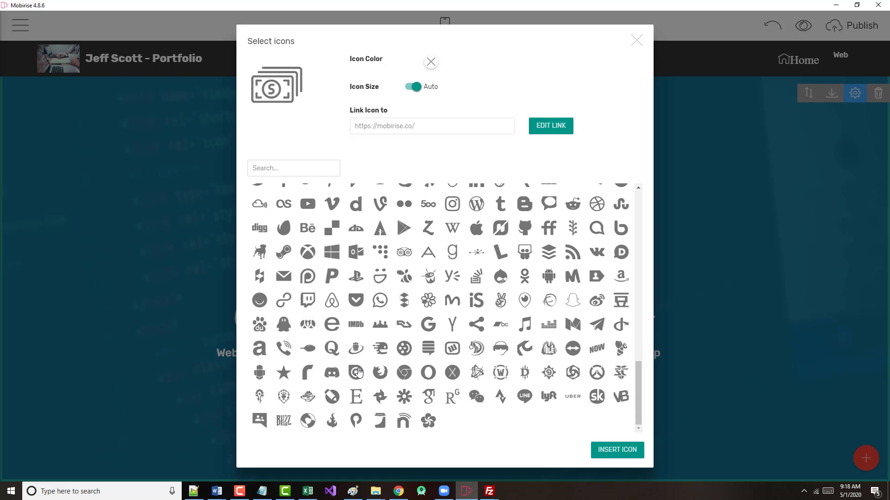
{"action": "scroll", "coordinate": [361, 373], "scroll_direction": "up", "scroll_amount": 10}
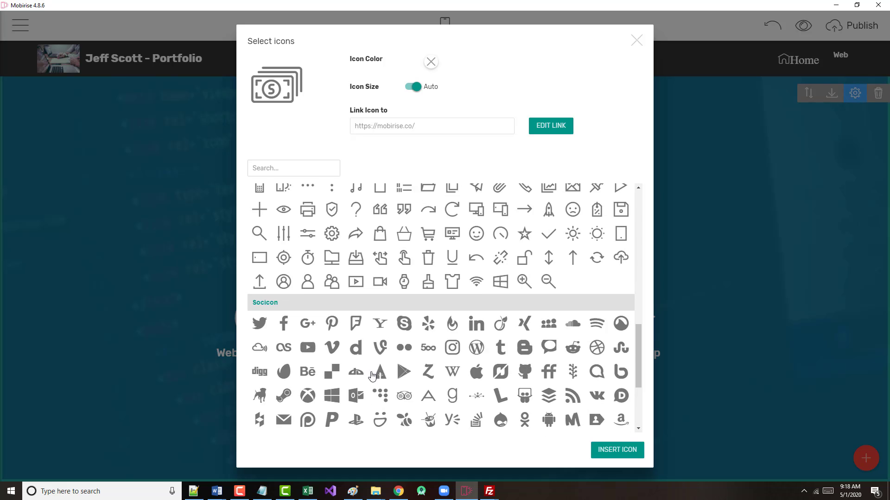
{"action": "scroll", "coordinate": [387, 373], "scroll_direction": "up", "scroll_amount": 4}
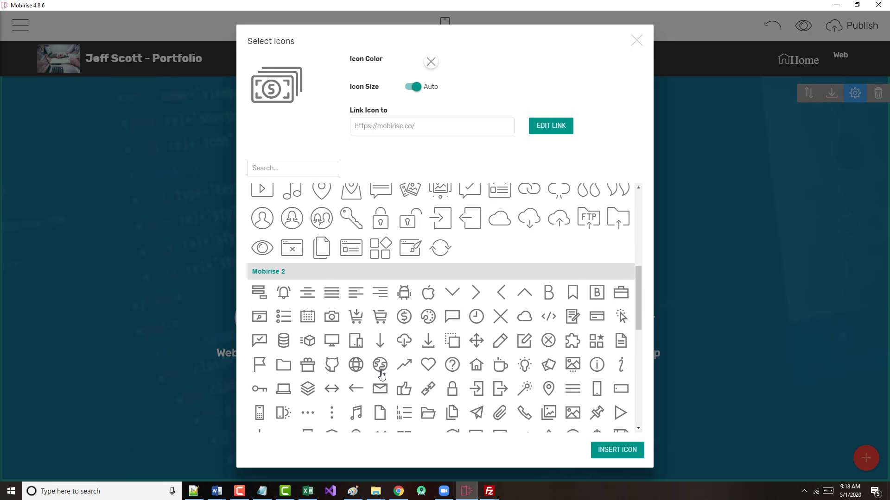
Replace the icon above Target Buyers with the shopping cart icon from the Mobirise 2 set and change its label to "ASP.NET"
{"action": "scroll", "coordinate": [381, 374], "scroll_direction": "down", "scroll_amount": 1}
{"action": "scroll", "coordinate": [376, 374], "scroll_direction": "down", "scroll_amount": 1}
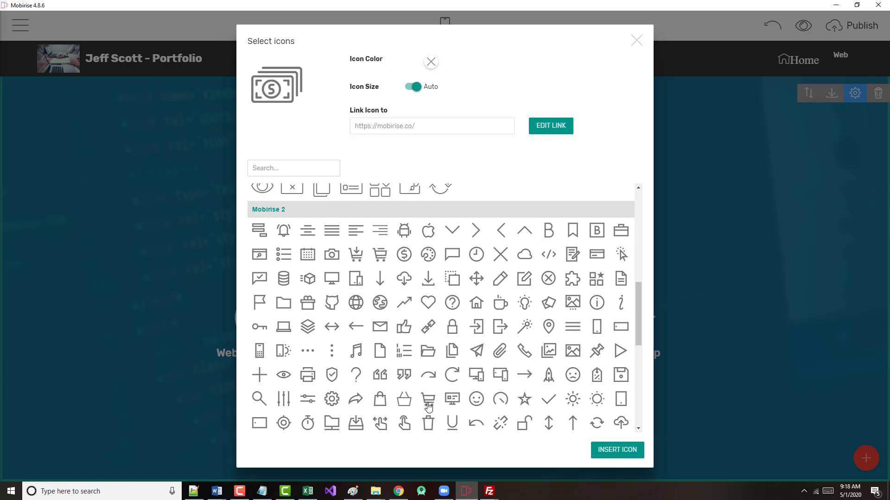
{"action": "left_click", "coordinate": [428, 400]}
{"action": "left_click", "coordinate": [614, 453]}
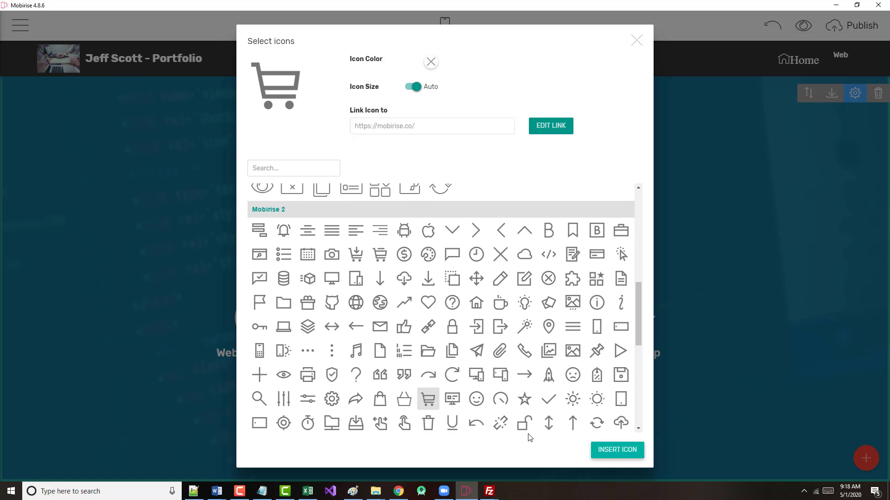
{"action": "triple_click", "coordinate": [478, 355]}
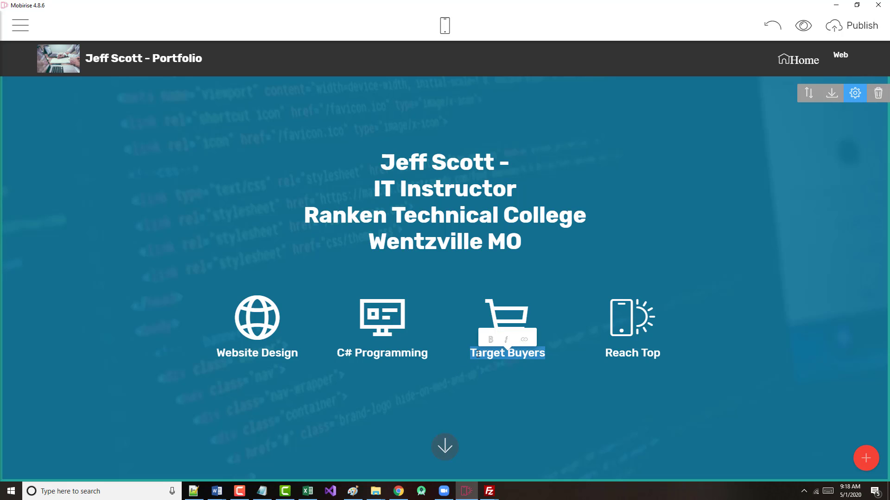
{"action": "type", "text": "ASP.NET"}
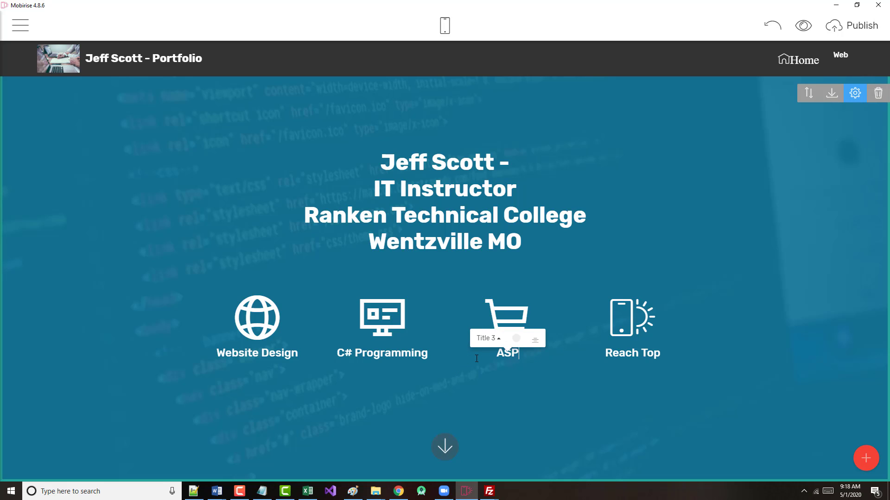
Replace the phone icon above Reach Top with the Android robot icon and change its label to "Android Programming"
{"action": "left_click", "coordinate": [628, 332]}
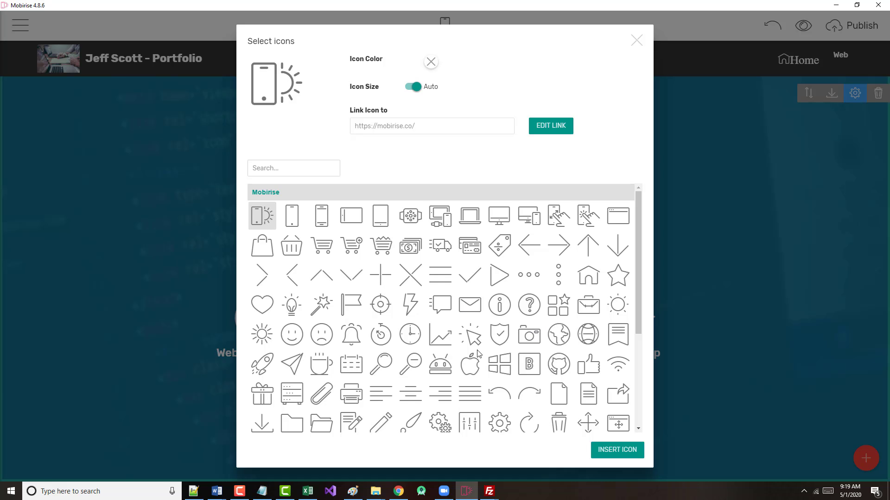
{"action": "left_click", "coordinate": [444, 368]}
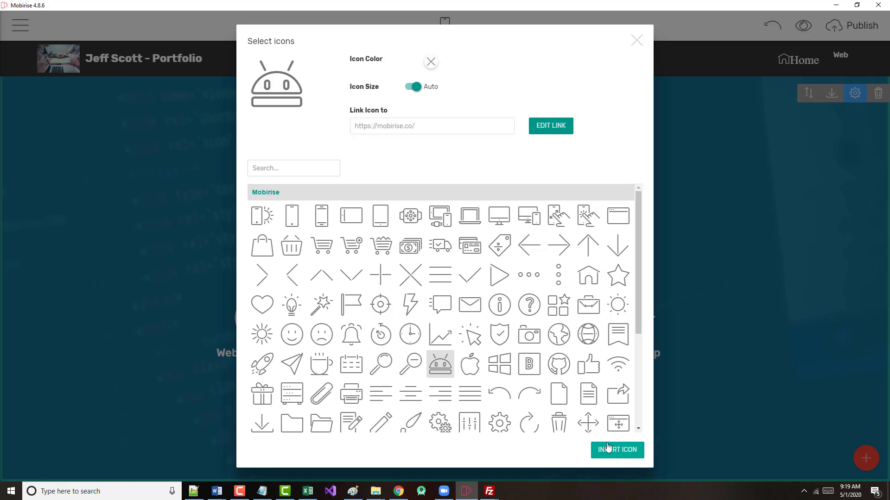
{"action": "left_click", "coordinate": [632, 451]}
{"action": "triple_click", "coordinate": [610, 354]}
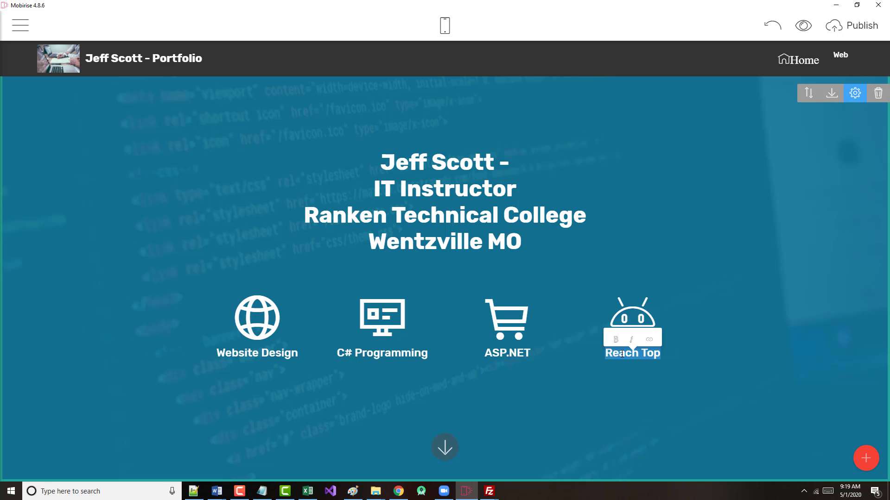
{"action": "key", "text": "BackSpace"}
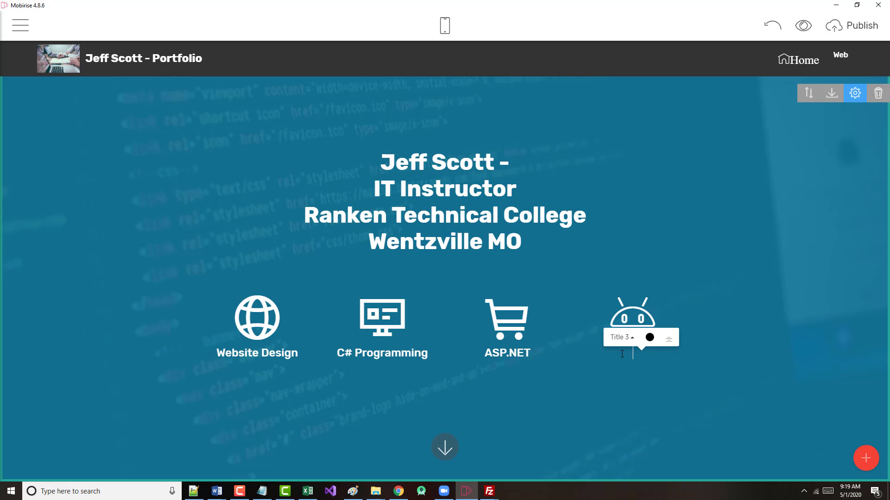
{"action": "type", "text": "Android "}
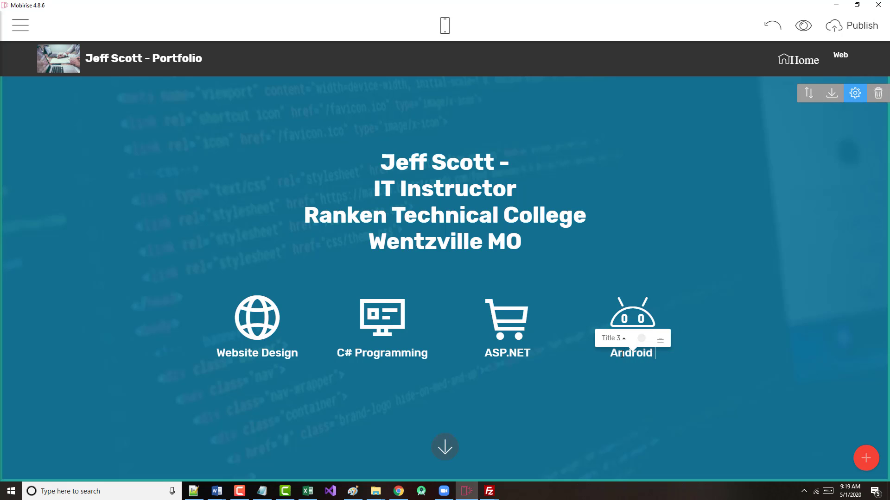
{"action": "type", "text": "Programmin"}
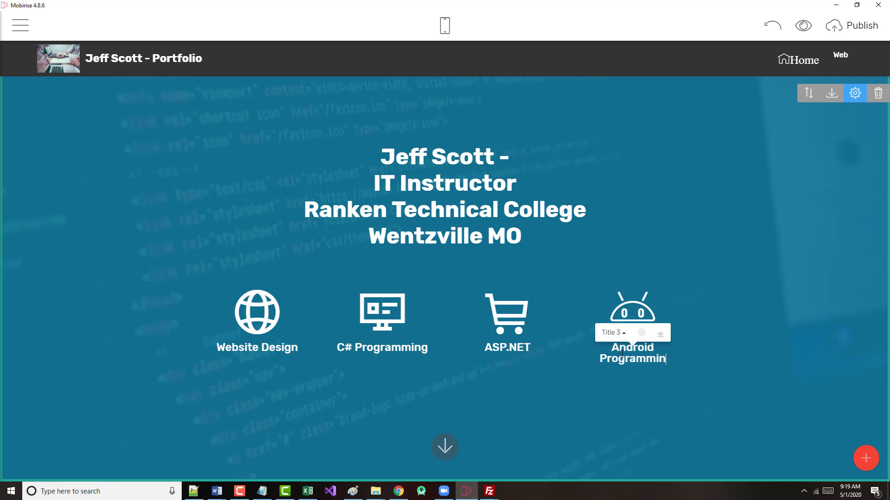
{"action": "type", "text": "g"}
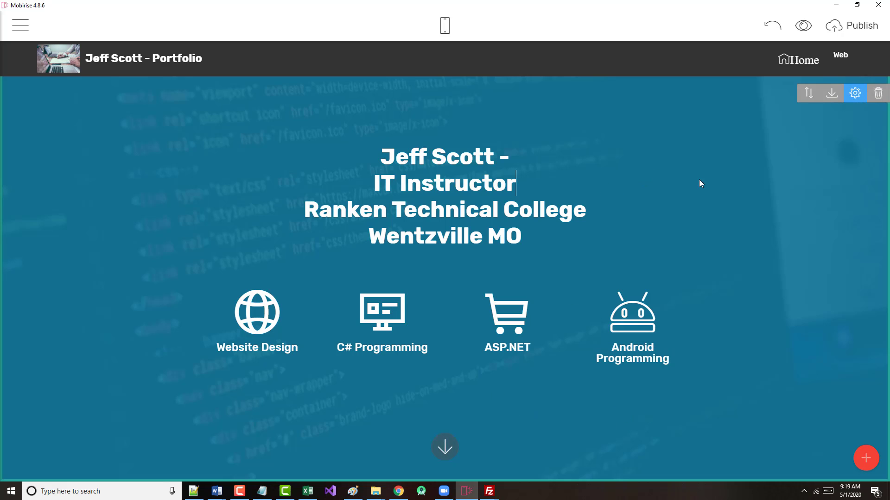
{"action": "triple_click", "coordinate": [470, 216]}
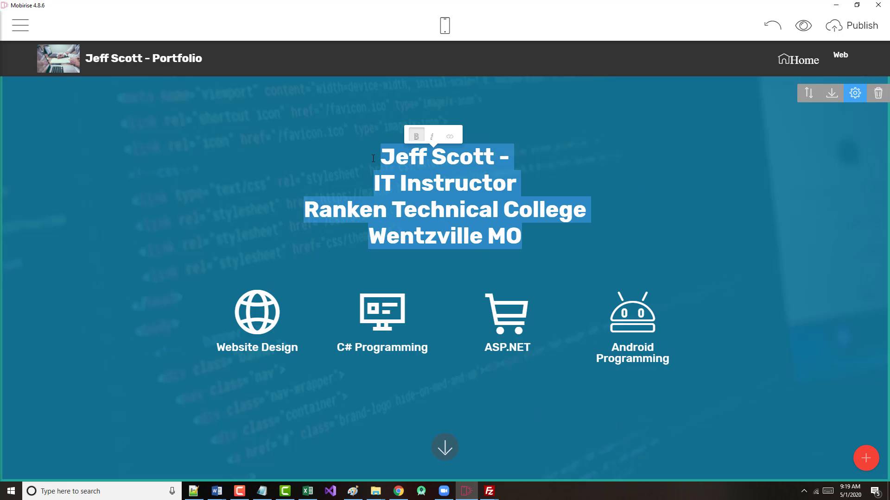
{"action": "left_click", "coordinate": [468, 408]}
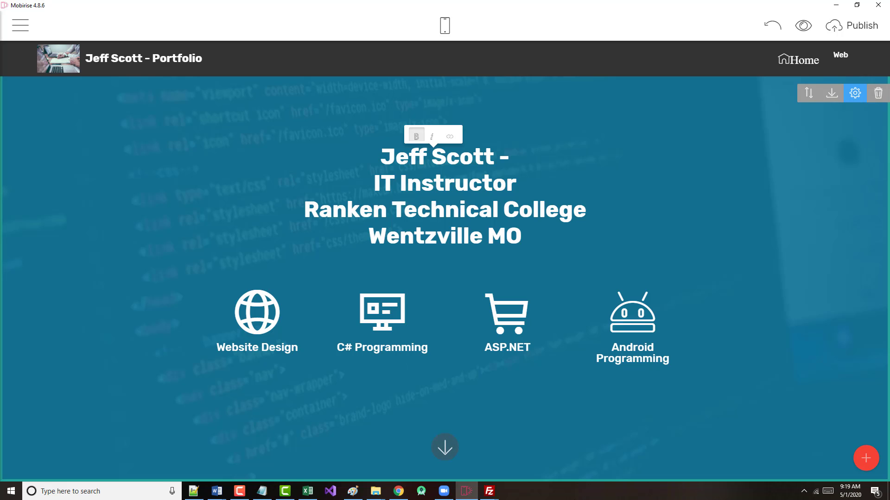
Add the Article block with a picture on its left and text on its right below the intro block
{"action": "left_click", "coordinate": [866, 459]}
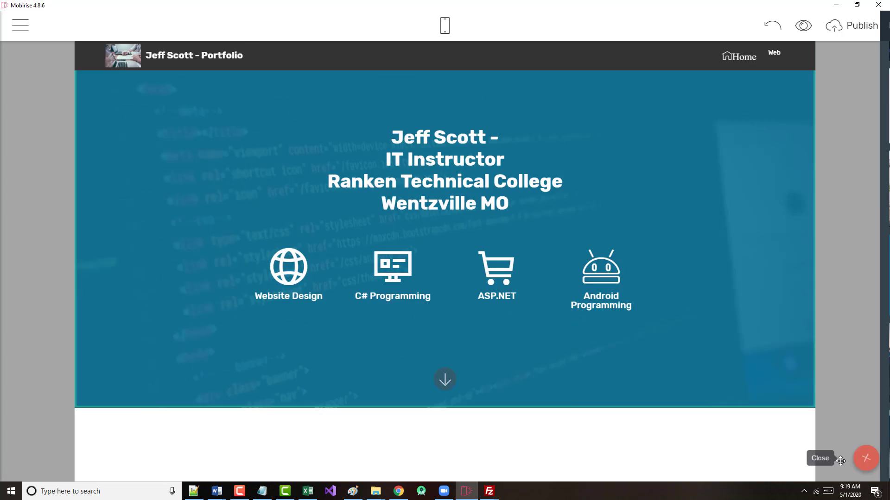
{"action": "scroll", "coordinate": [788, 394], "scroll_direction": "down", "scroll_amount": 10}
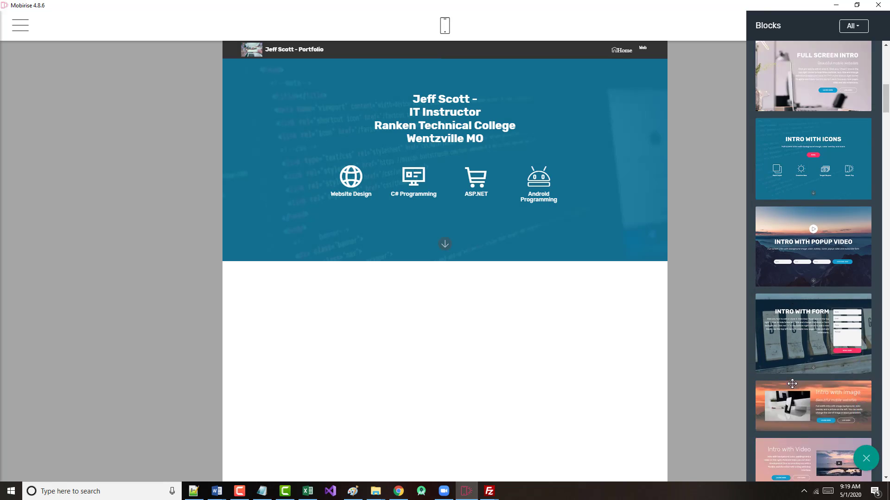
{"action": "scroll", "coordinate": [768, 399], "scroll_direction": "down", "scroll_amount": 10}
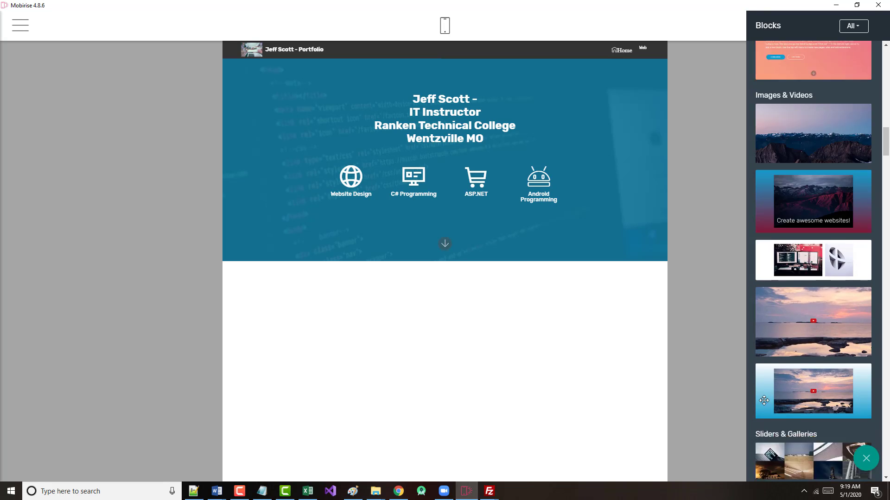
{"action": "scroll", "coordinate": [763, 399], "scroll_direction": "down", "scroll_amount": 7}
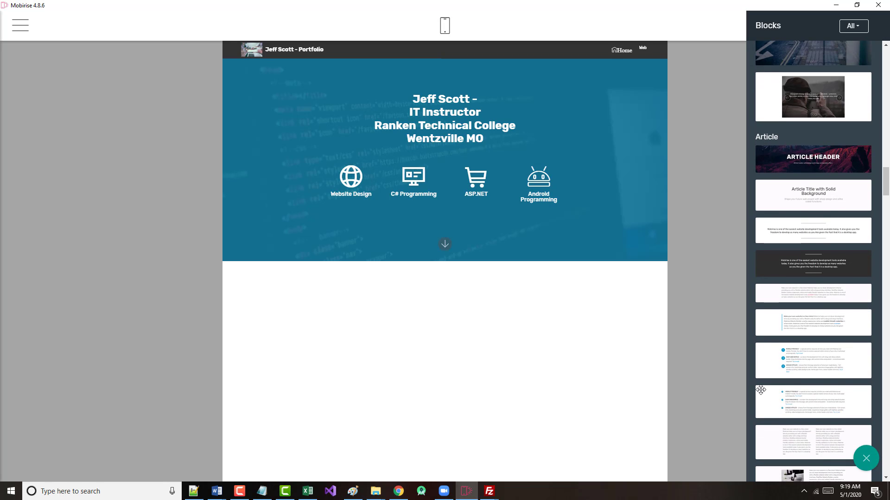
{"action": "scroll", "coordinate": [760, 397], "scroll_direction": "down", "scroll_amount": 1}
{"action": "scroll", "coordinate": [757, 390], "scroll_direction": "down", "scroll_amount": 2}
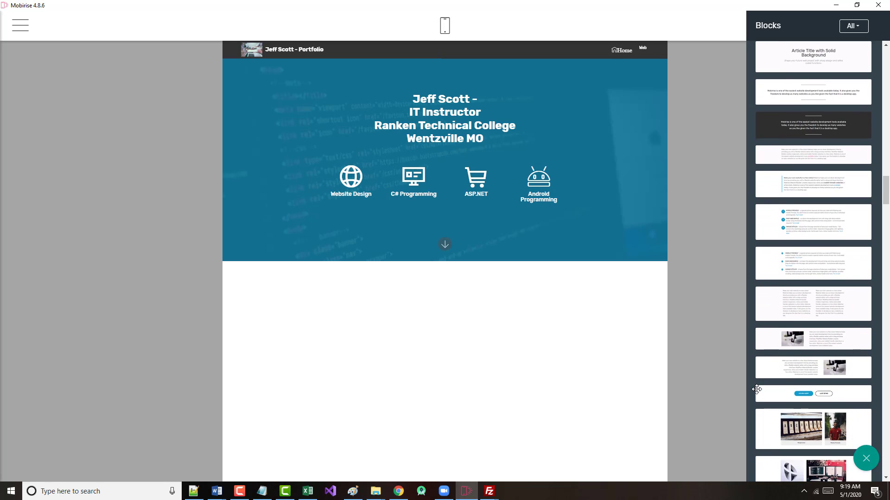
{"action": "left_click_drag", "start_coordinate": [819, 344], "coordinate": [408, 286]}
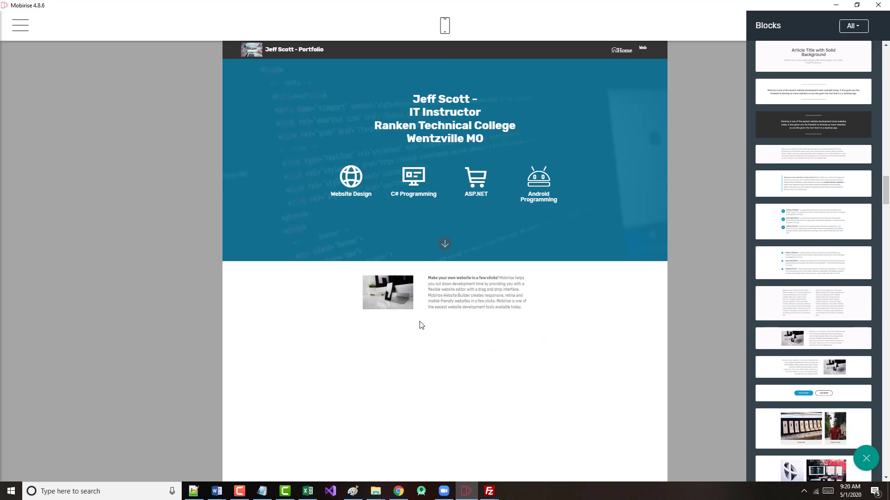
Set the new article block's background color to light yellow
{"action": "triple_click", "coordinate": [491, 299]}
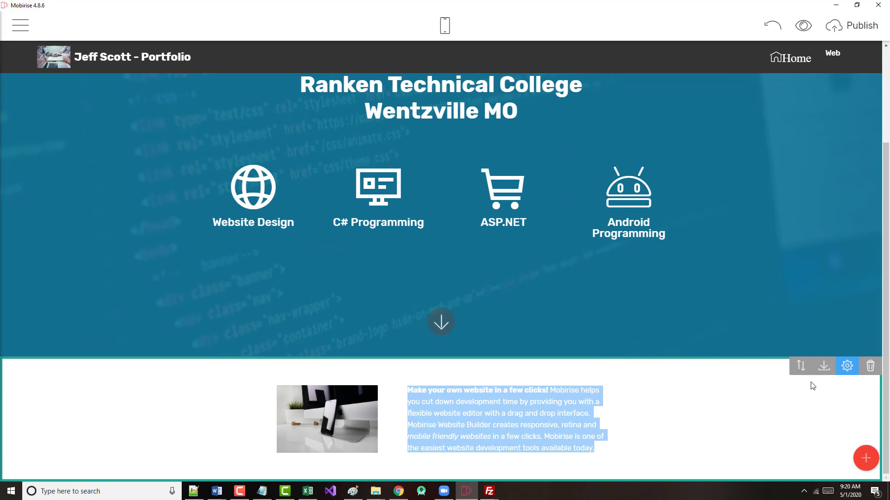
{"action": "left_click", "coordinate": [846, 367]}
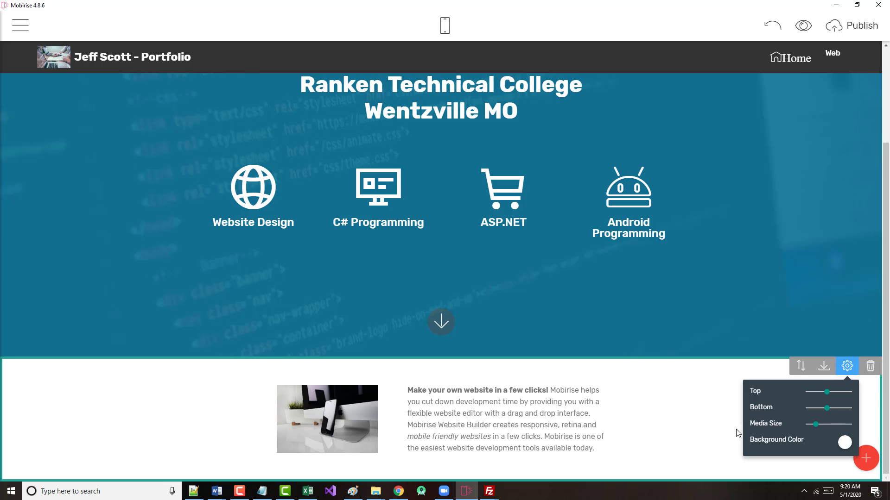
{"action": "left_click", "coordinate": [842, 443]}
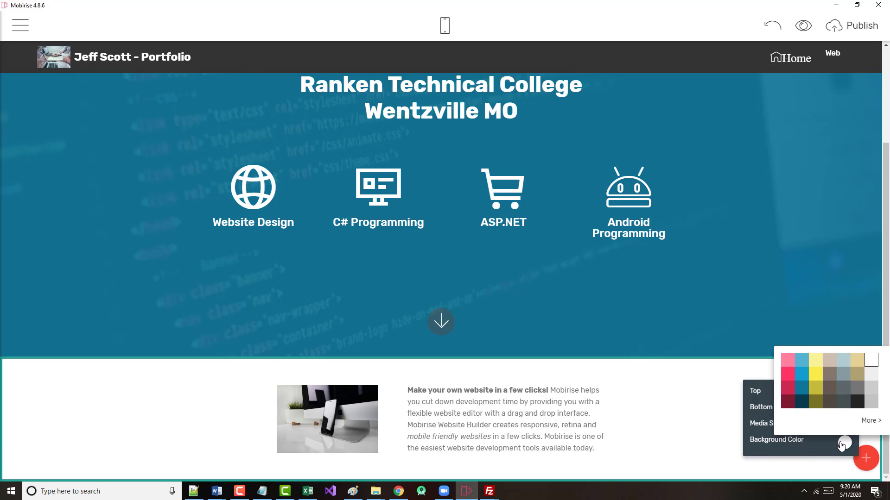
{"action": "left_click", "coordinate": [816, 361]}
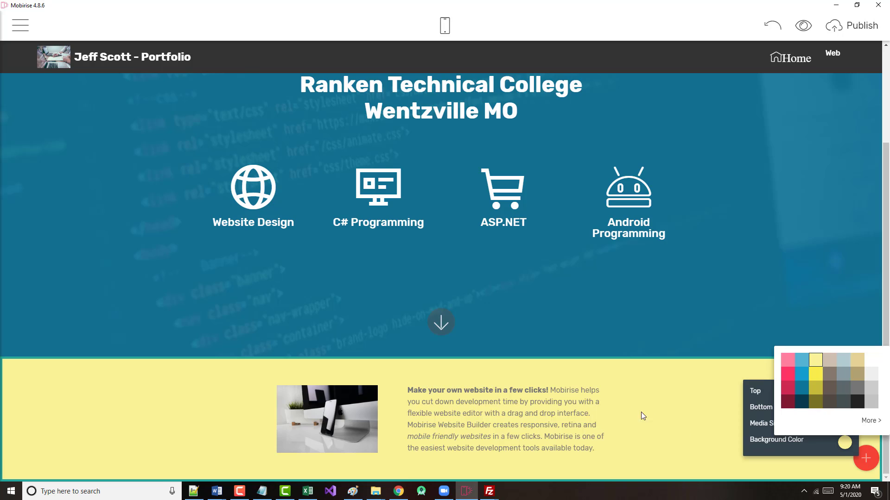
{"action": "left_click", "coordinate": [670, 413]}
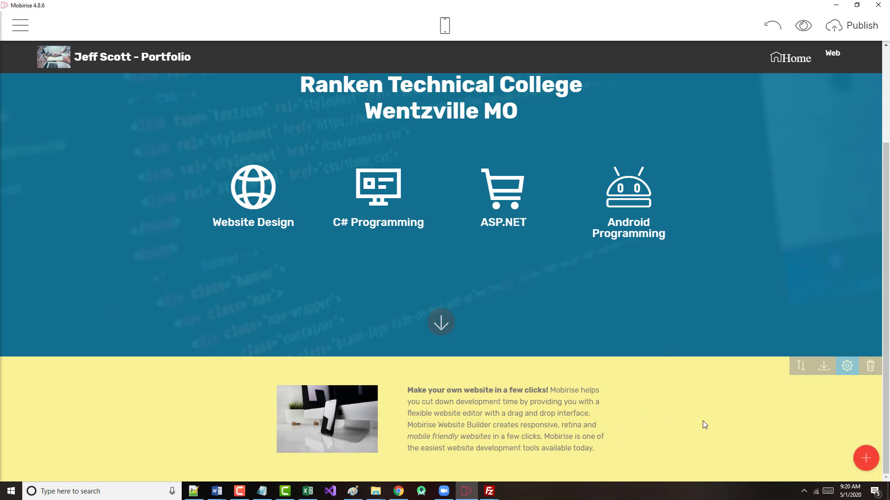
Increase the article block's top spacing and its media size to near the maximum
{"action": "left_click", "coordinate": [847, 367]}
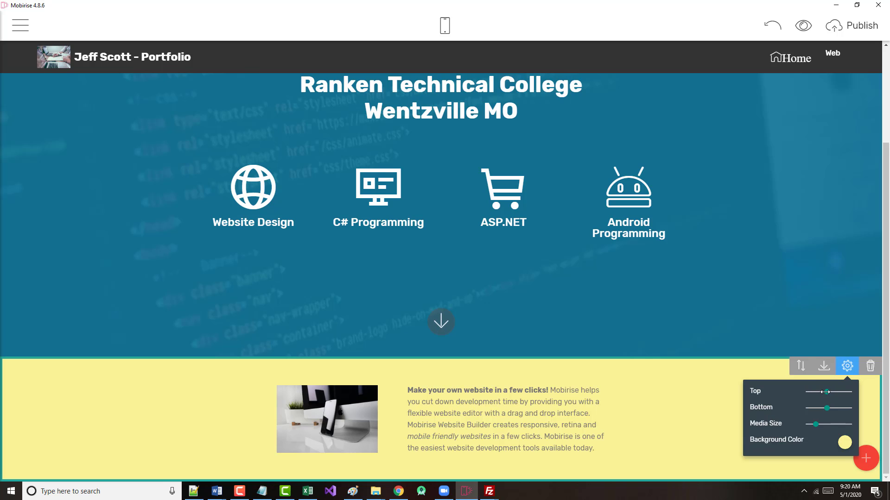
{"action": "mouse_move", "coordinate": [827, 392]}
{"action": "left_mouse_down"}
{"action": "mouse_move", "coordinate": [791, 393]}
{"action": "mouse_move", "coordinate": [842, 392]}
{"action": "left_mouse_up"}
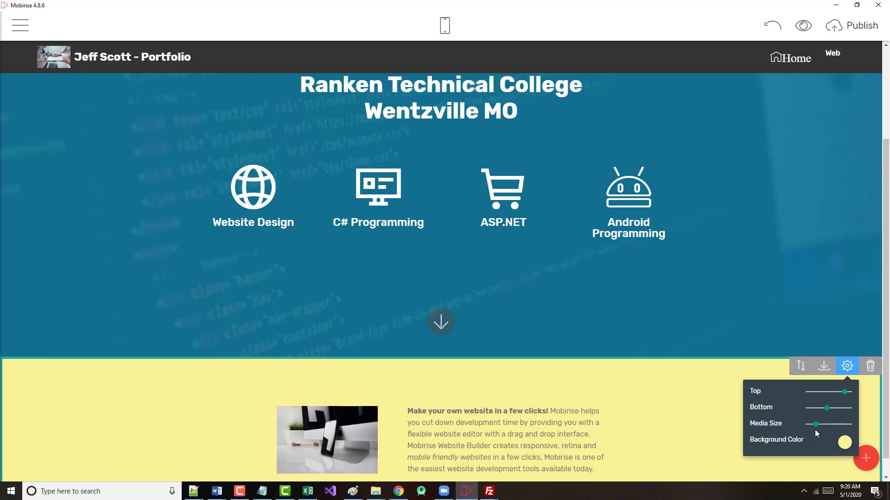
{"action": "left_click_drag", "start_coordinate": [815, 424], "coordinate": [845, 424]}
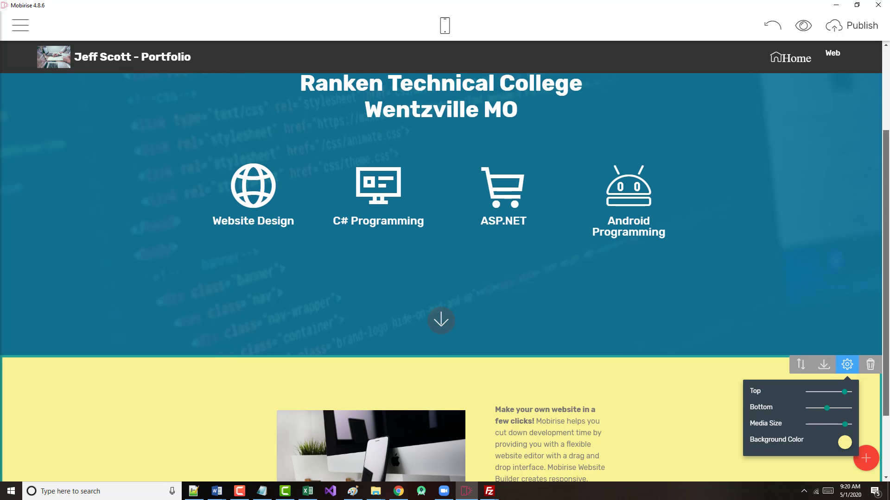
Replace the article text with "This is an example of a website that I created for the AWD1000 - Web Development Technologies class during the fall 2019 semester."
{"action": "scroll", "coordinate": [498, 440], "scroll_direction": "down", "scroll_amount": 2}
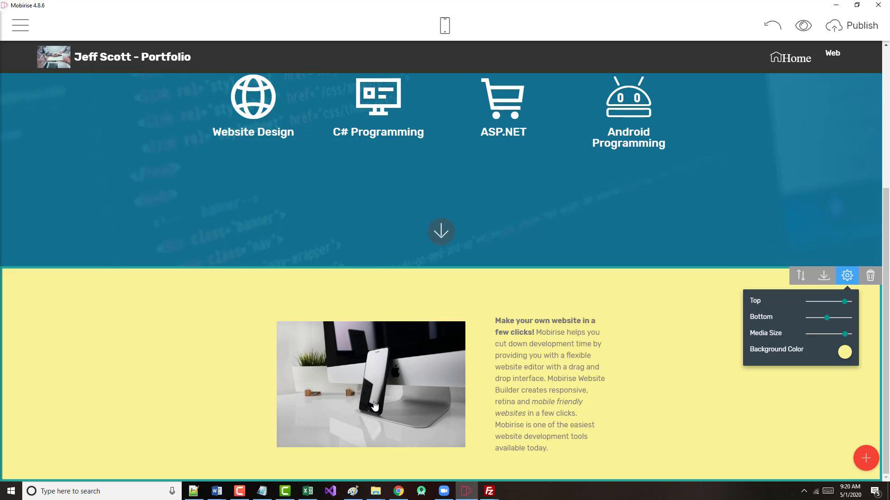
{"action": "left_click", "coordinate": [514, 365]}
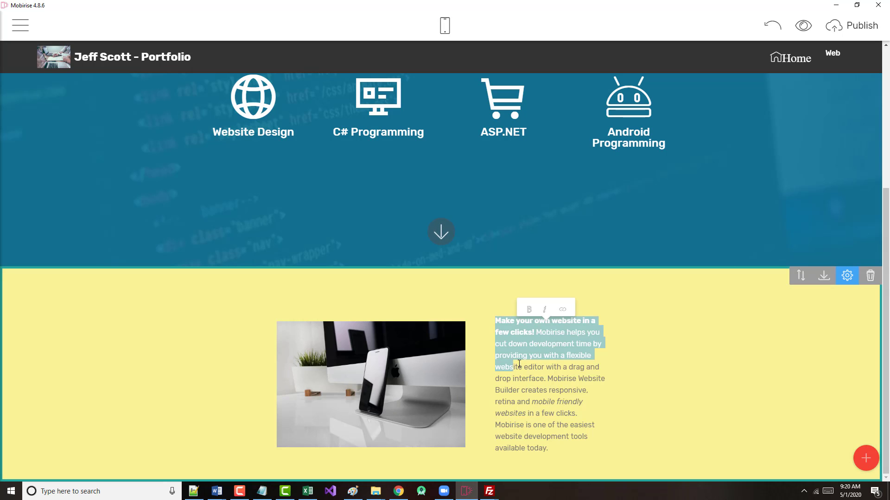
{"action": "key", "text": "shift+Down"}
{"action": "key", "text": "shift+Down"}
{"action": "key", "text": "shift+Down"}
{"action": "key", "text": "shift+Down"}
{"action": "key", "text": "shift+Down"}
{"action": "key", "text": "shift+Down"}
{"action": "key", "text": "shift+Down"}
{"action": "key", "text": "shift+Down"}
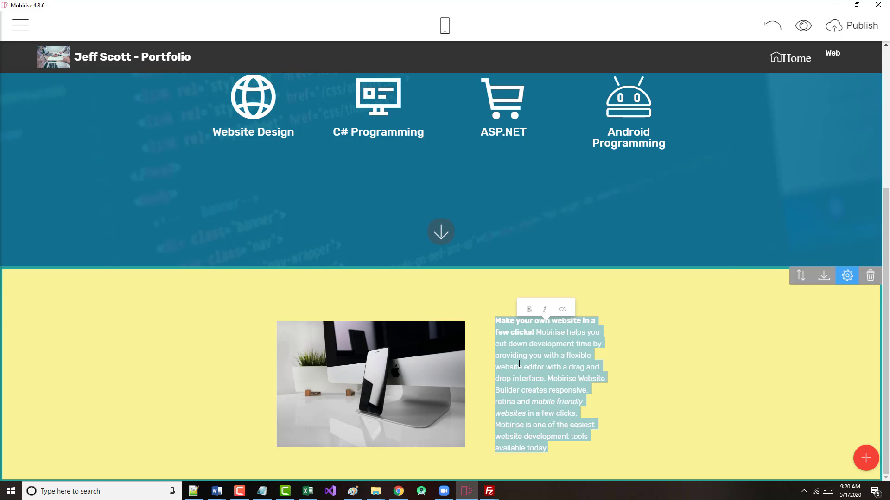
{"action": "type", "text": "This is an"}
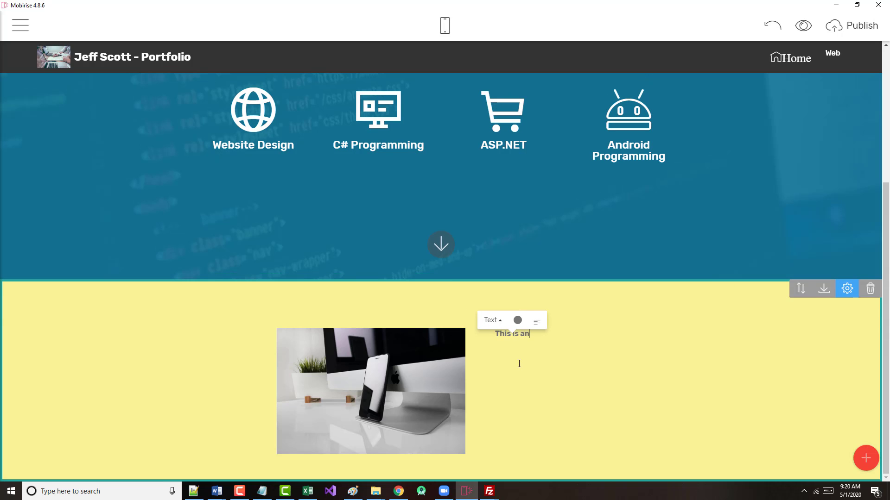
{"action": "type", "text": " example "}
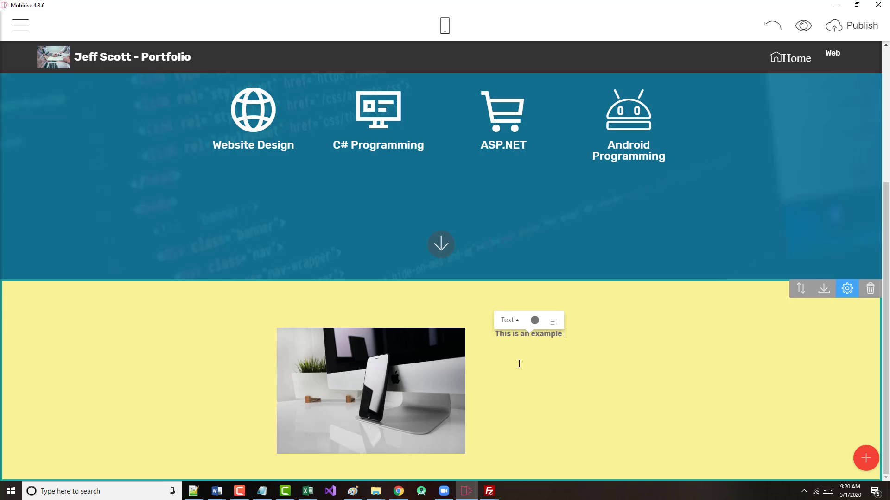
{"action": "type", "text": "of a website that "}
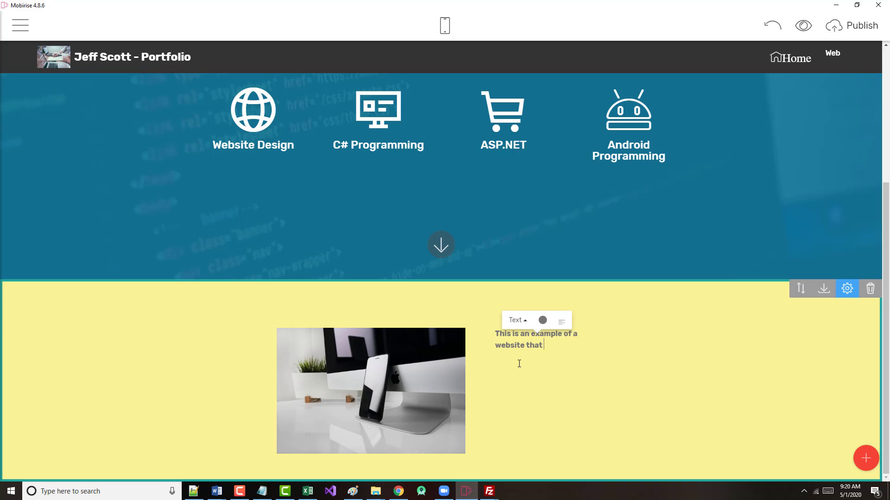
{"action": "type", "text": "I created for the cl"}
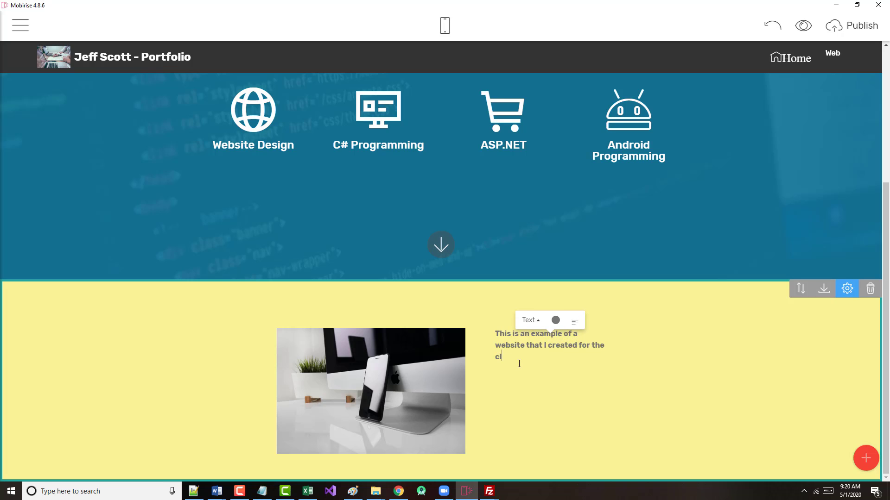
{"action": "key", "text": "BackSpace"}
{"action": "key", "text": "BackSpace"}
{"action": "type", "text": "AWD1000 - Web Deve"}
{"action": "key", "text": "BackSpace"}
{"action": "key", "text": "BackSpace"}
{"action": "type", "text": "velopmen"}
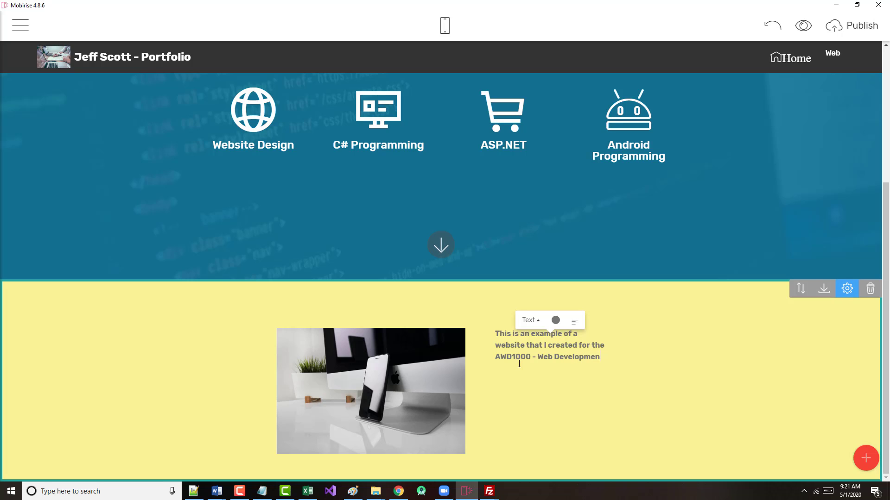
{"action": "type", "text": "t Technologies class during the "}
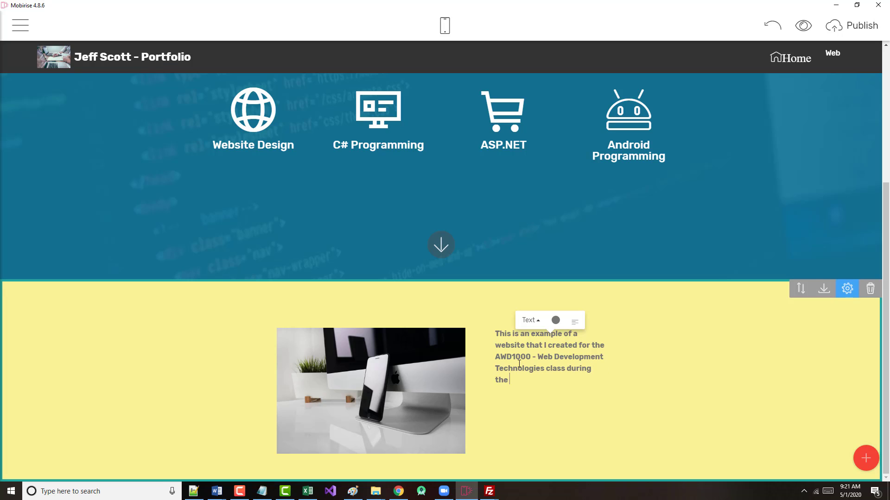
{"action": "type", "text": "fall 2019 semester."}
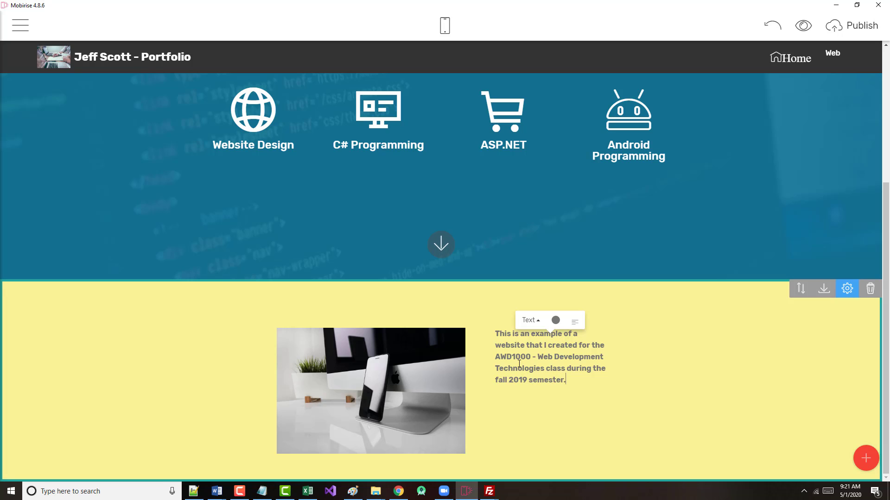
Add a new line to the article text: "It is meant to reflect the St. Louis Blues Stanley Cup Championship Season."
{"action": "key", "text": "Return"}
{"action": "type", "text": "It is mean"}
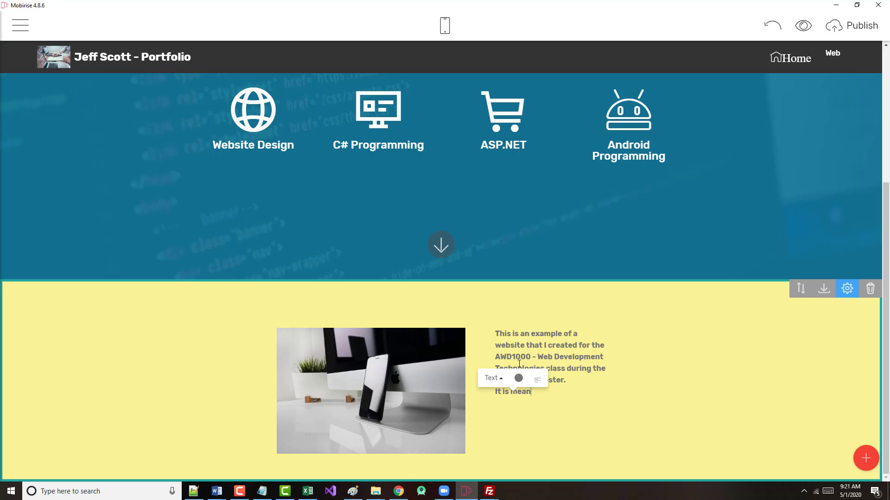
{"action": "type", "text": "t to r"}
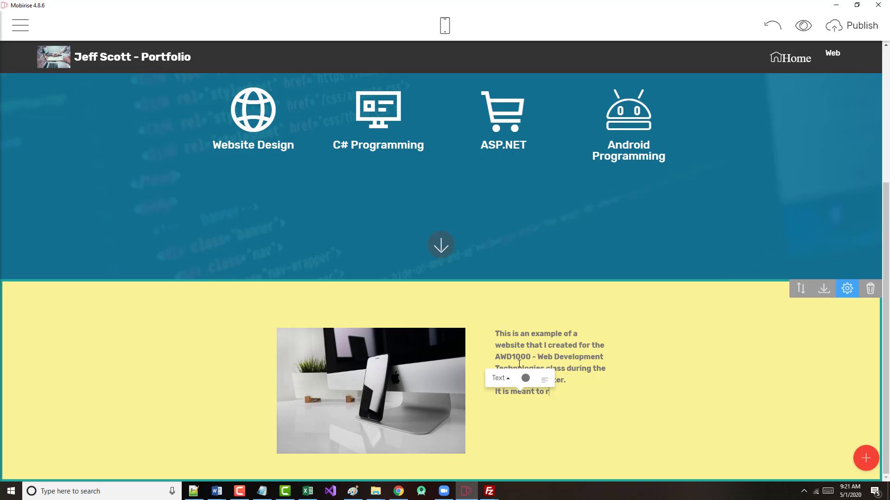
{"action": "type", "text": "eflect"}
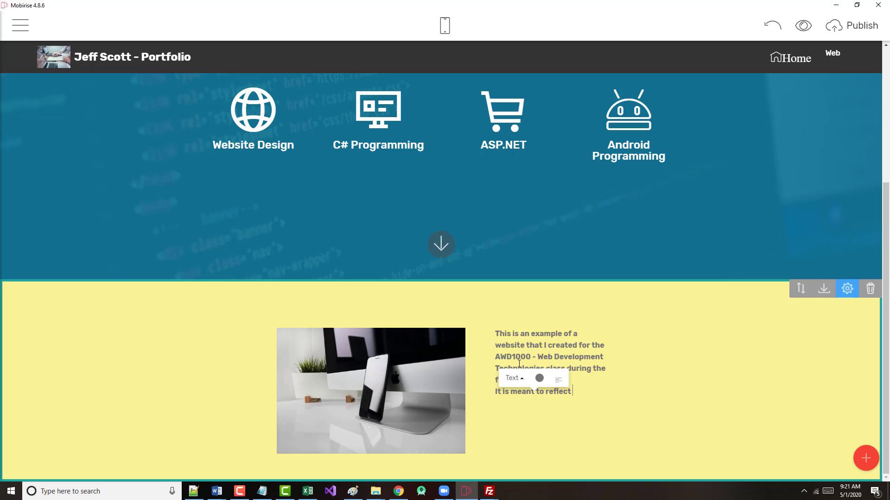
{"action": "type", "text": "the St. L"}
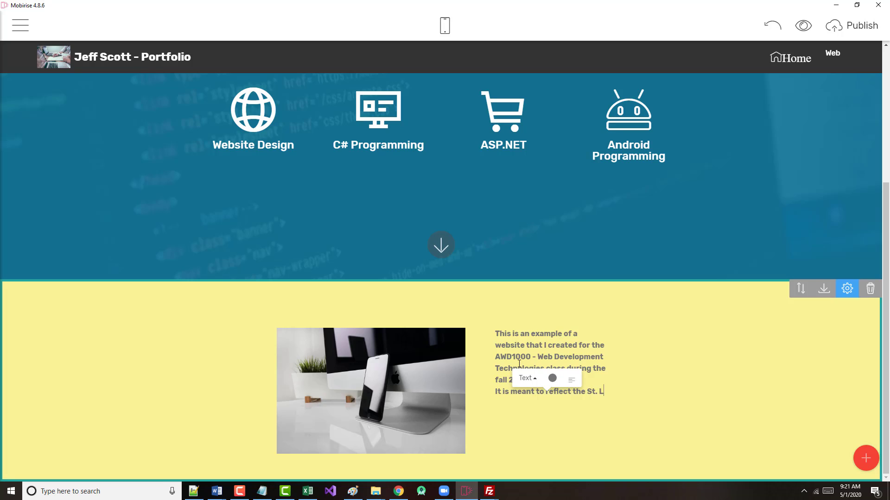
{"action": "type", "text": "ouis Blues Stanley"}
{"action": "type", "text": "Cup "}
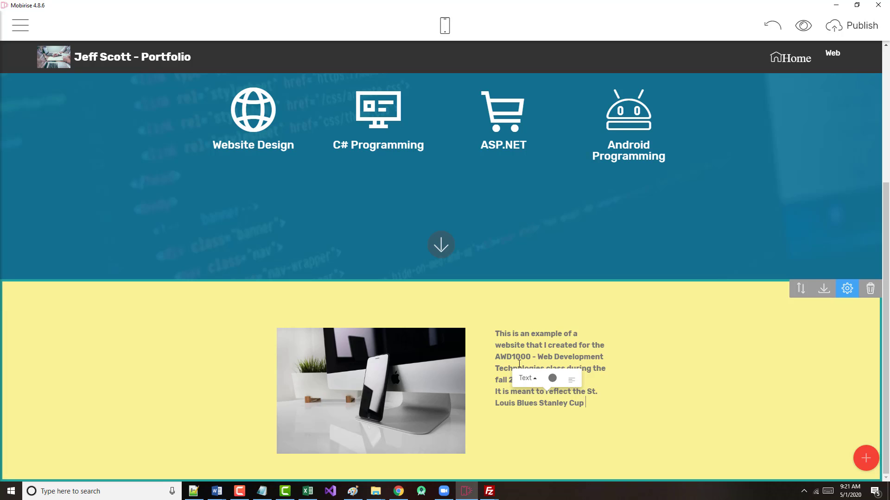
{"action": "type", "text": "Championship Season."}
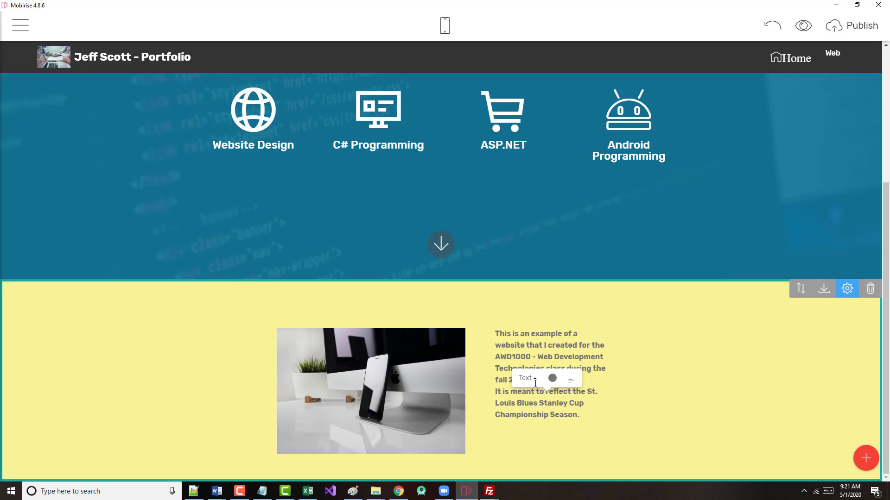
Try the Title 3 font style on the article text and switch it back to the Text style
{"action": "left_click", "coordinate": [520, 346]}
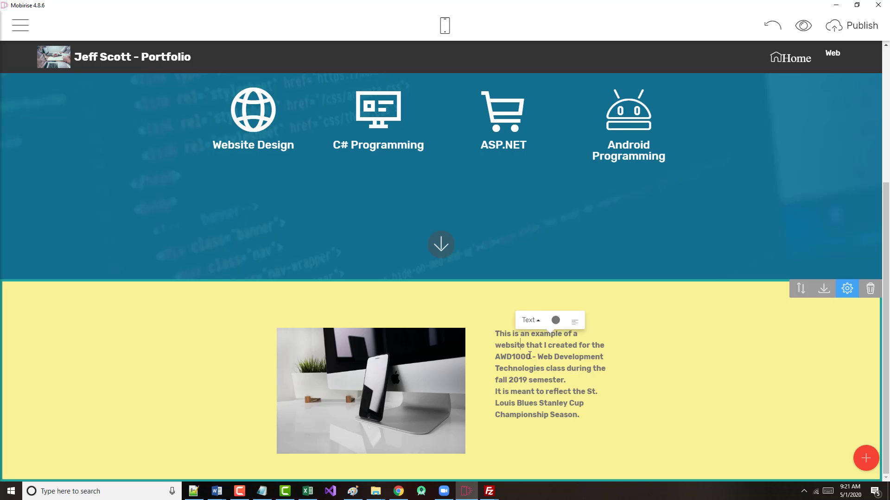
{"action": "left_click", "coordinate": [539, 322]}
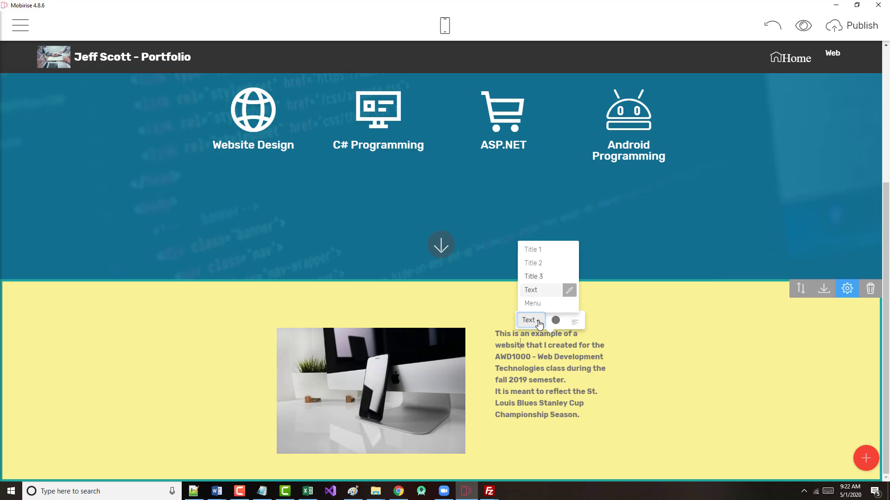
{"action": "left_click", "coordinate": [533, 277]}
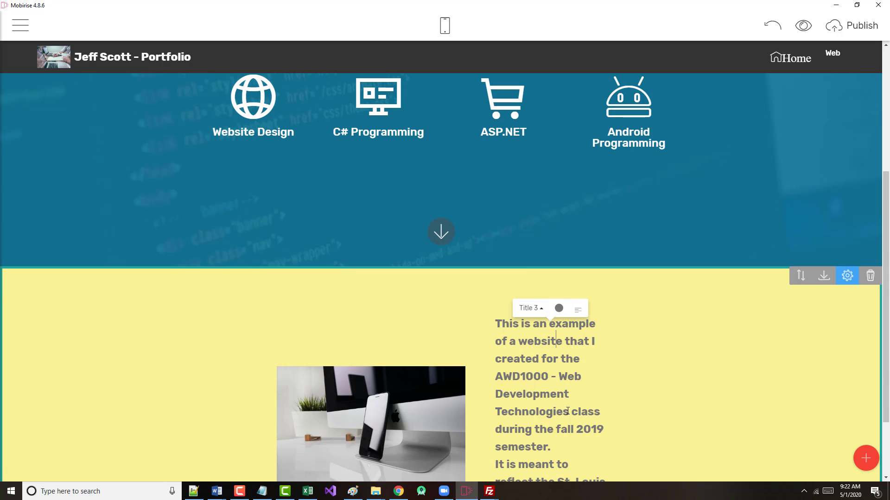
{"action": "scroll", "coordinate": [568, 413], "scroll_direction": "down", "scroll_amount": 2}
{"action": "scroll", "coordinate": [564, 422], "scroll_direction": "up", "scroll_amount": 2}
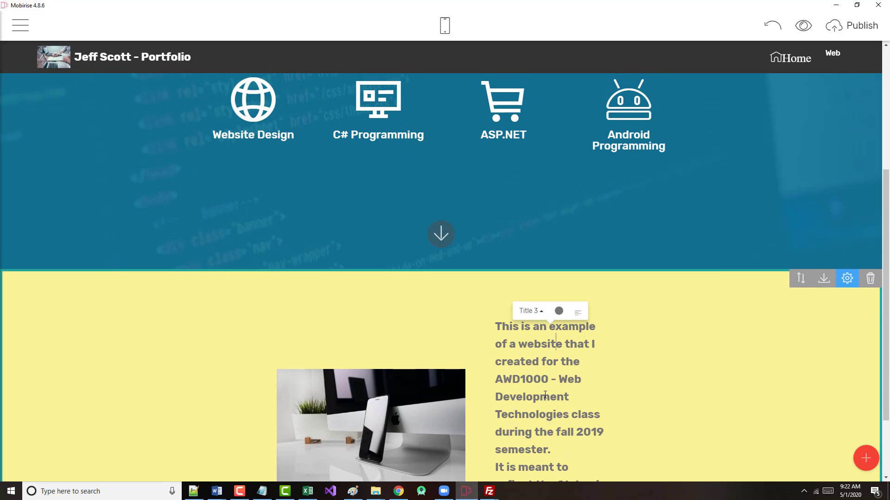
{"action": "scroll", "coordinate": [545, 394], "scroll_direction": "down", "scroll_amount": 1}
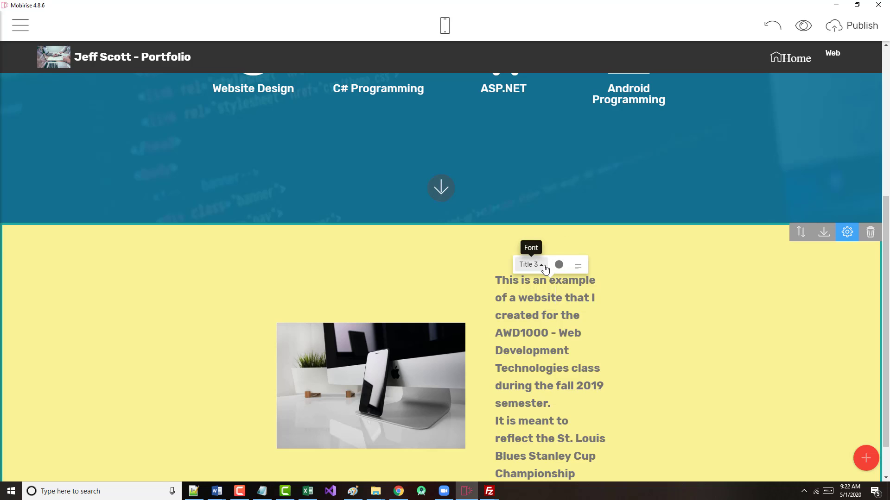
{"action": "left_click", "coordinate": [542, 266]}
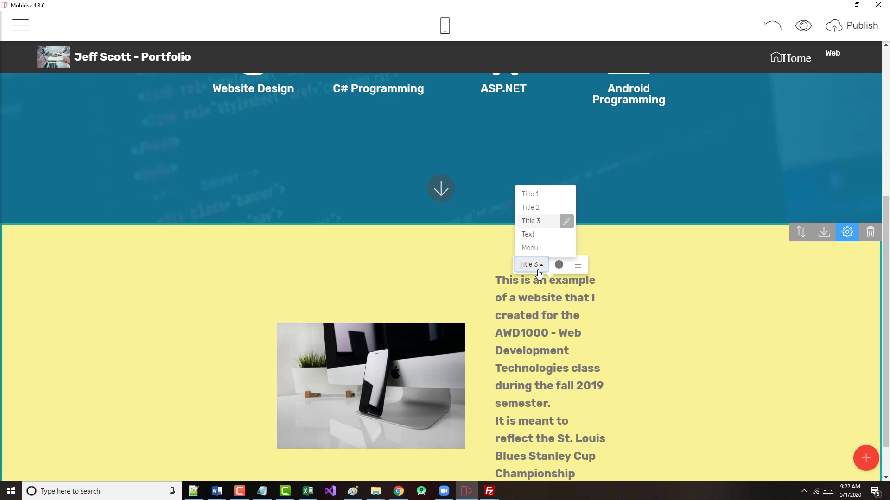
{"action": "left_click", "coordinate": [529, 235]}
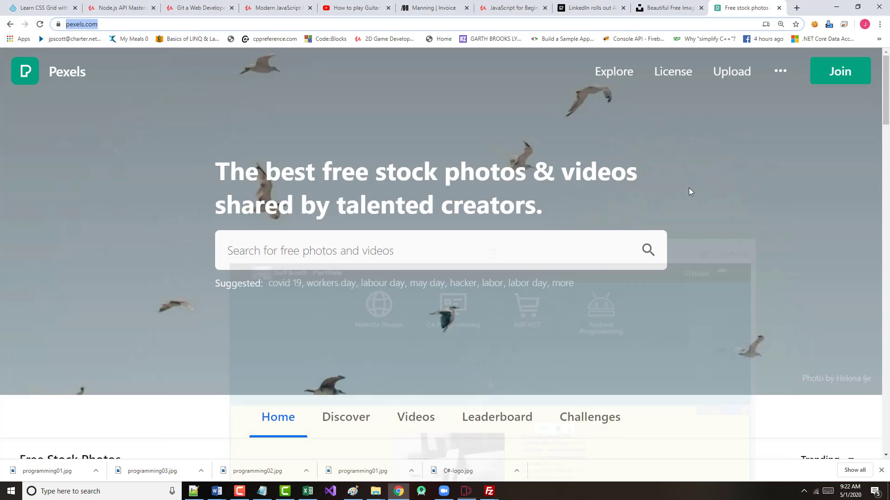
Put away the browser and Word windows, switch to File Explorer and search the Desktop for "*blues*"
{"action": "left_click", "coordinate": [835, 5]}
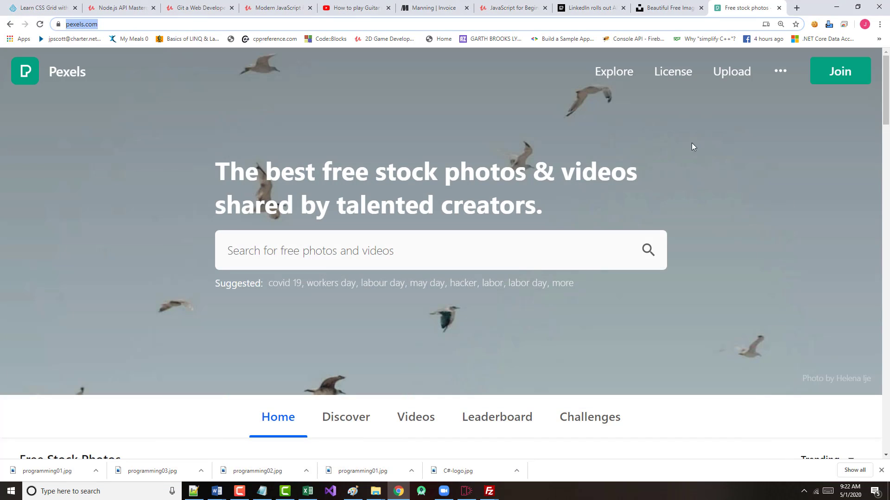
{"action": "left_click", "coordinate": [836, 6]}
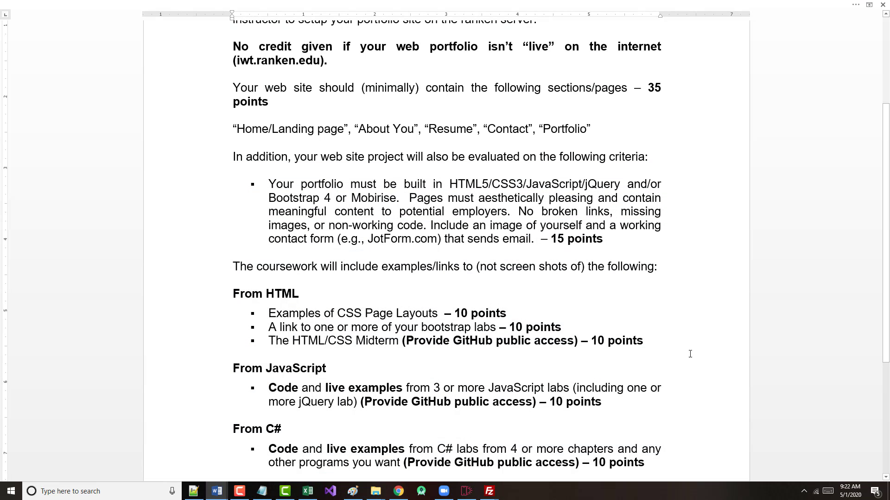
{"action": "left_click", "coordinate": [855, 6]}
{"action": "left_click", "coordinate": [856, 11]}
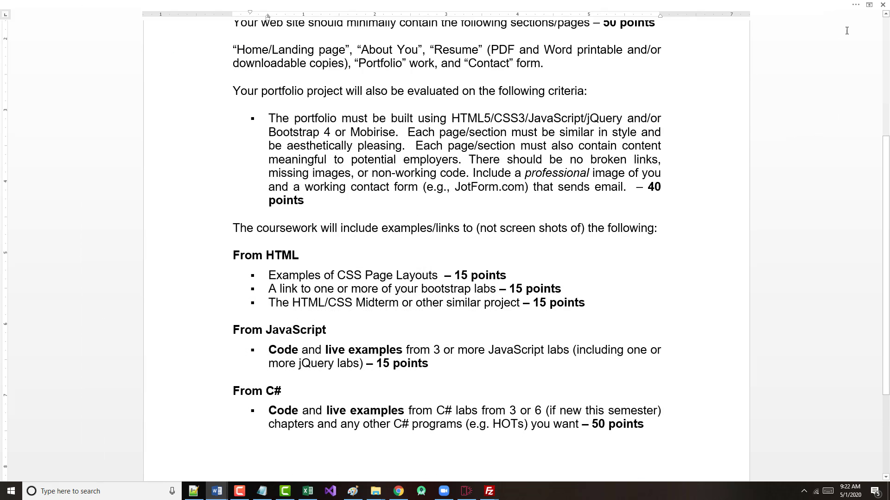
{"action": "left_click", "coordinate": [856, 6]}
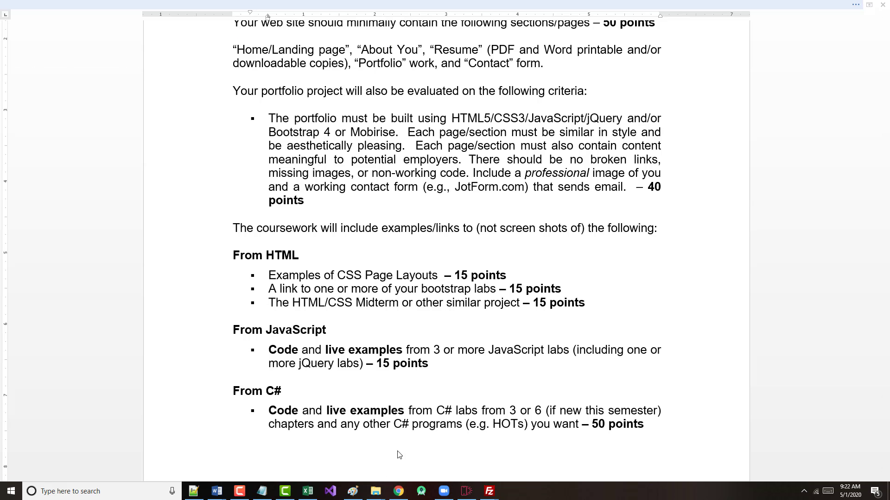
{"action": "mouse_move", "coordinate": [375, 491]}
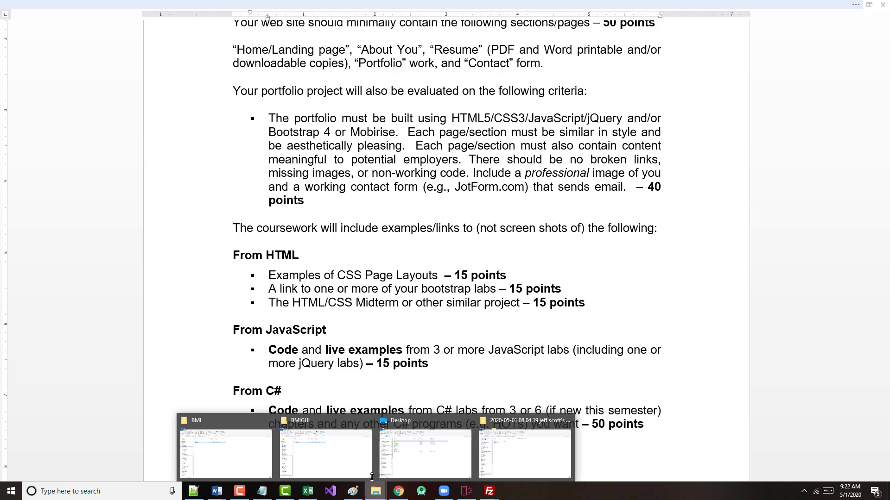
{"action": "left_click", "coordinate": [236, 457]}
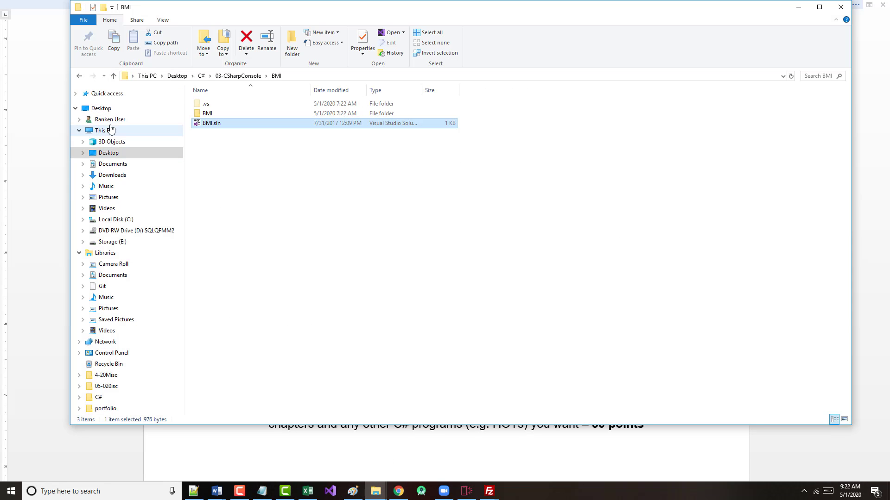
{"action": "left_click", "coordinate": [101, 108]}
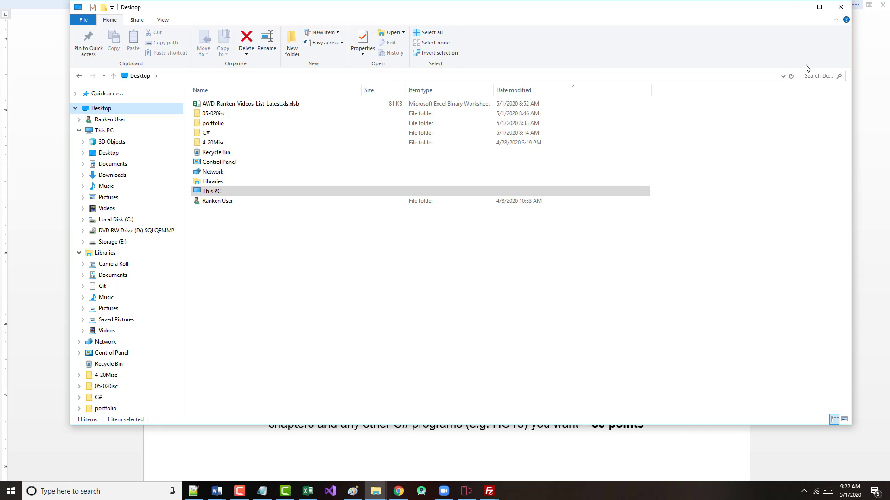
{"action": "left_click", "coordinate": [817, 76]}
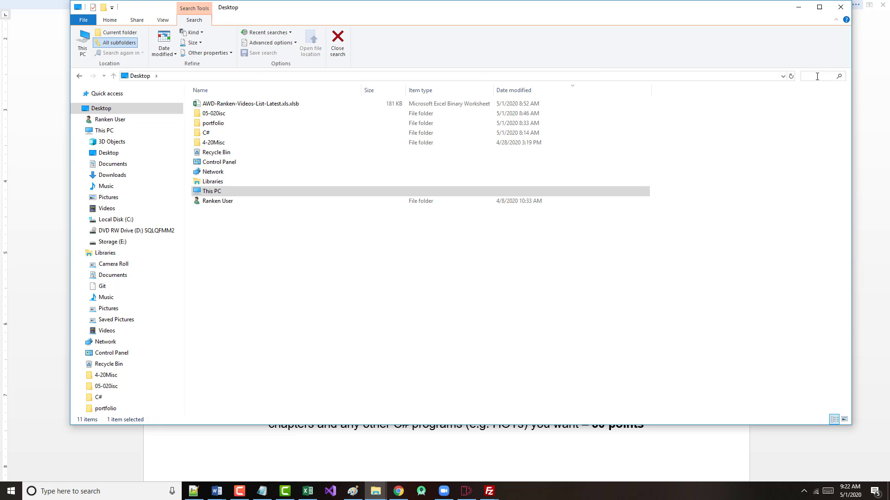
{"action": "type", "text": "*blues*"}
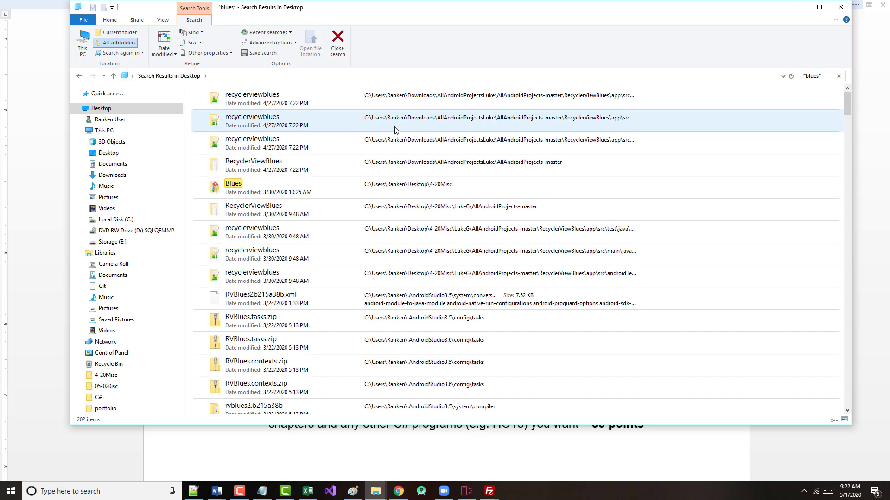
Copy the Blues item found in the 4-20Misc folder to the Desktop and put File Explorer away
{"action": "left_click", "coordinate": [221, 189]}
{"action": "left_click_drag", "start_coordinate": [221, 189], "coordinate": [109, 152]}
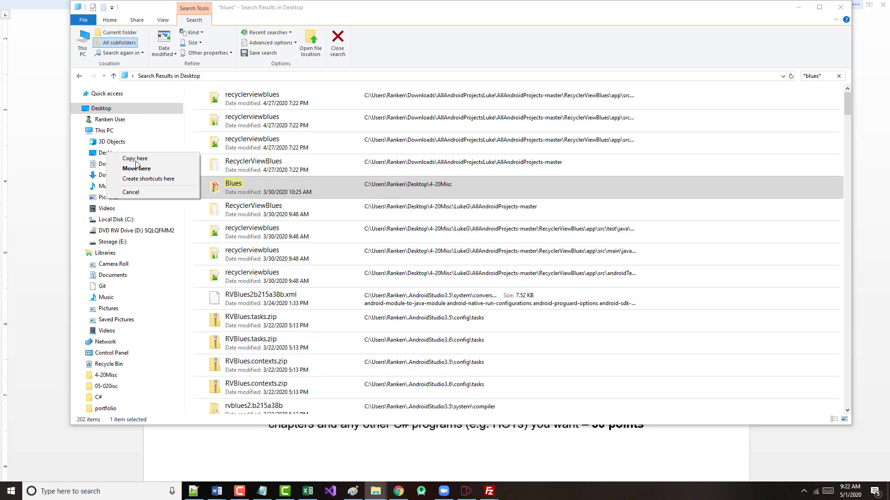
{"action": "left_click", "coordinate": [125, 160]}
{"action": "left_click", "coordinate": [800, 9]}
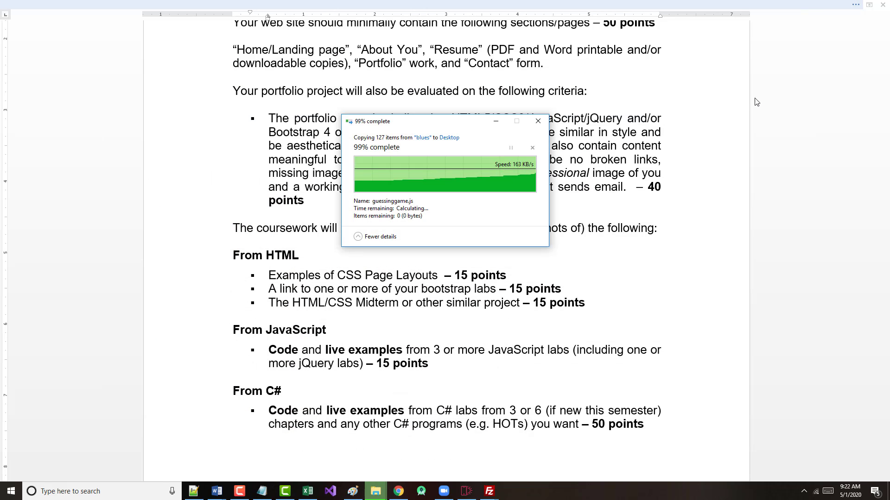
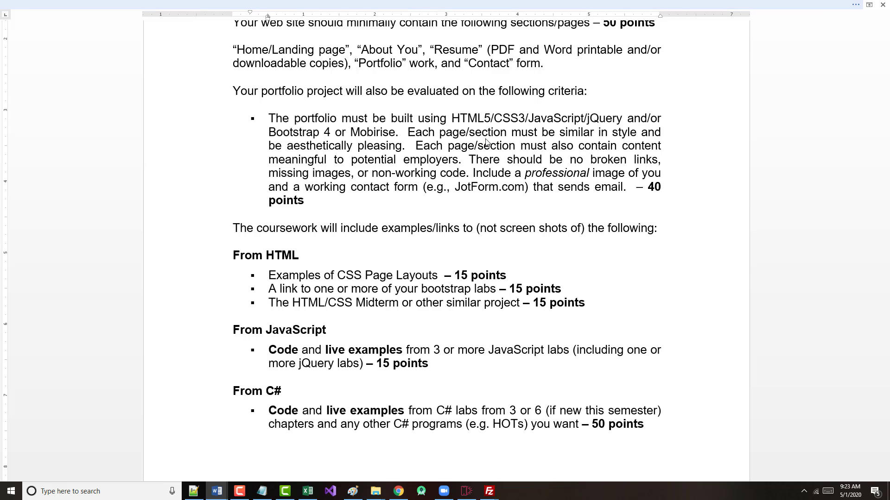
Switch to Chrome, search Pexels for "st. louis blues" and look through the photos for a suitable article picture
{"action": "left_click", "coordinate": [855, 4]}
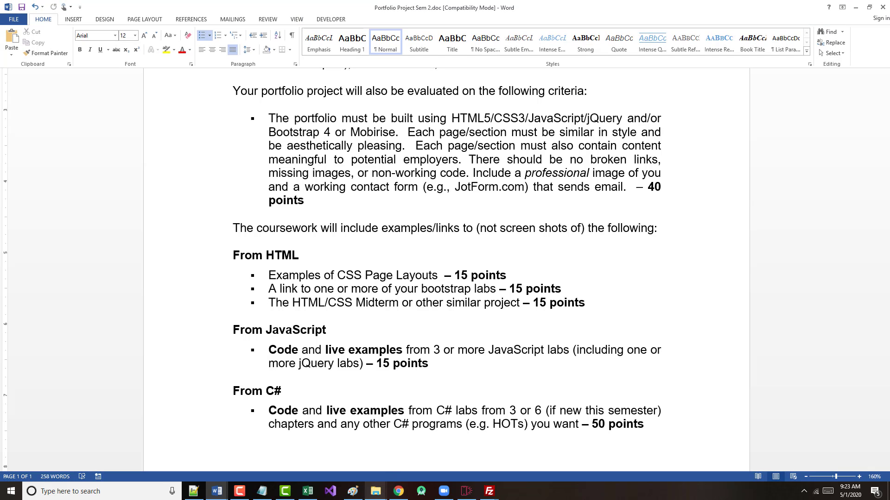
{"action": "left_click", "coordinate": [399, 492]}
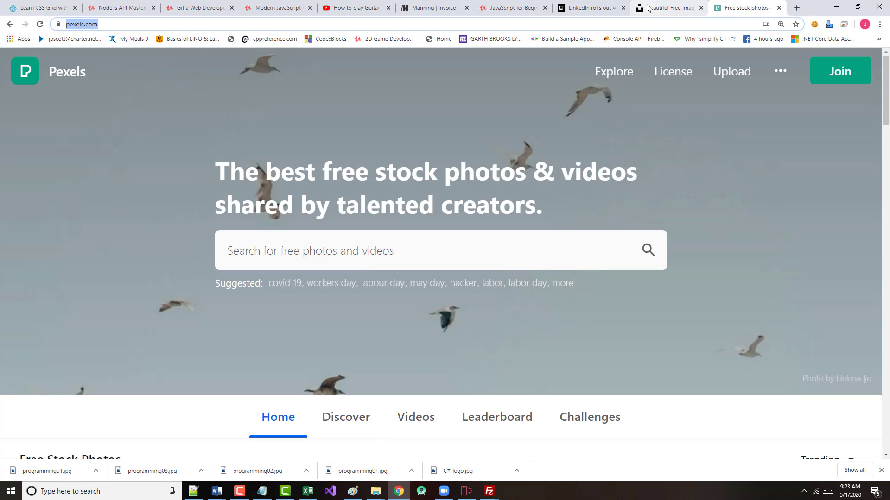
{"action": "left_click", "coordinate": [389, 252]}
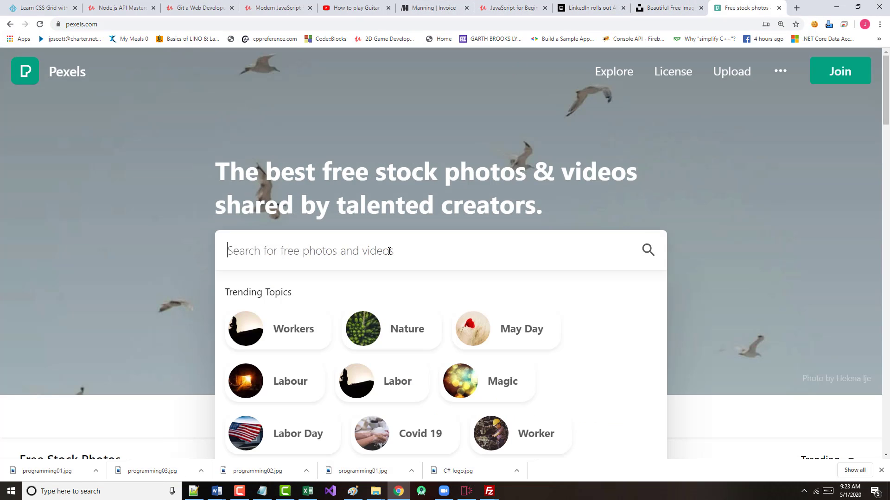
{"action": "type", "text": "st. lou"}
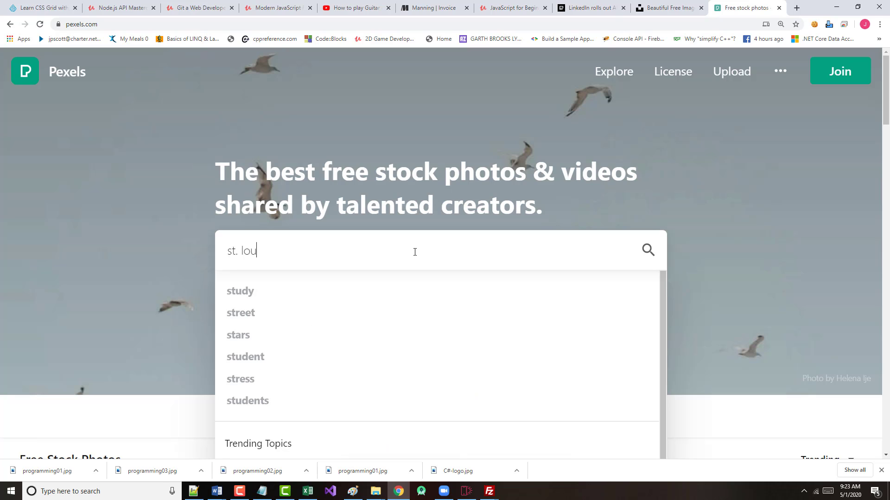
{"action": "type", "text": "is blues"}
{"action": "key", "text": "Return"}
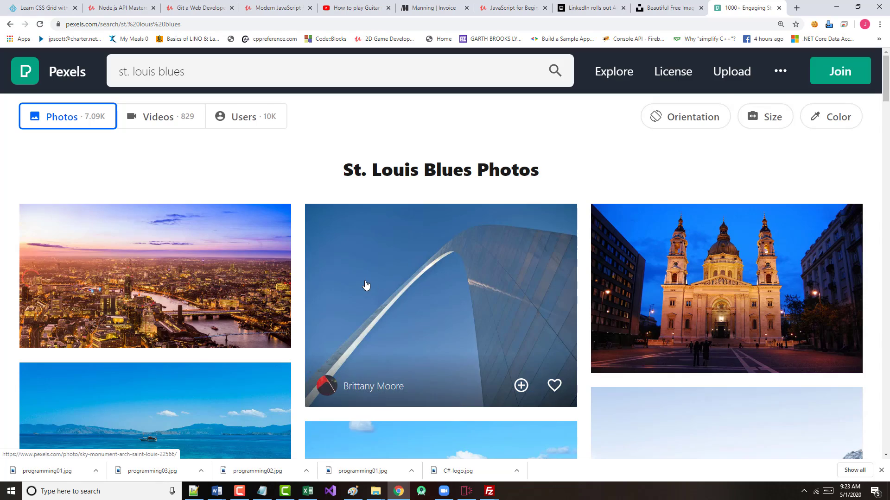
{"action": "scroll", "coordinate": [366, 285], "scroll_direction": "down", "scroll_amount": 6}
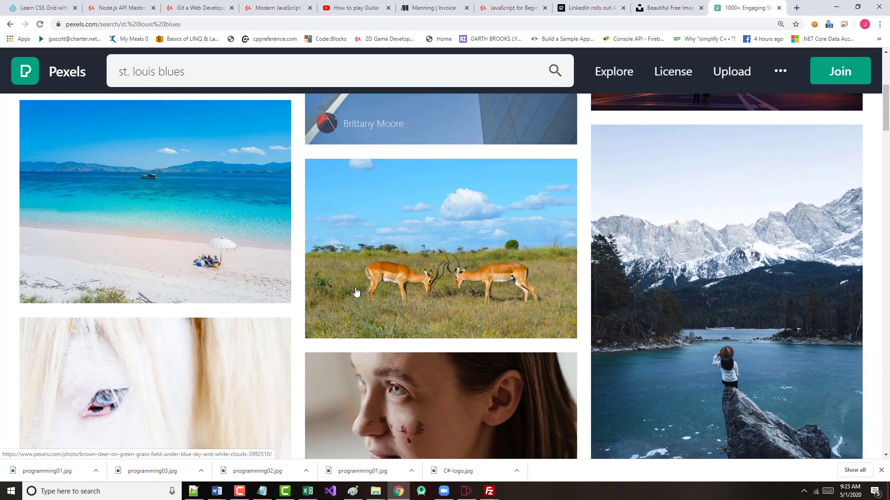
{"action": "scroll", "coordinate": [356, 291], "scroll_direction": "down", "scroll_amount": 3}
{"action": "scroll", "coordinate": [478, 157], "scroll_direction": "up", "scroll_amount": 5}
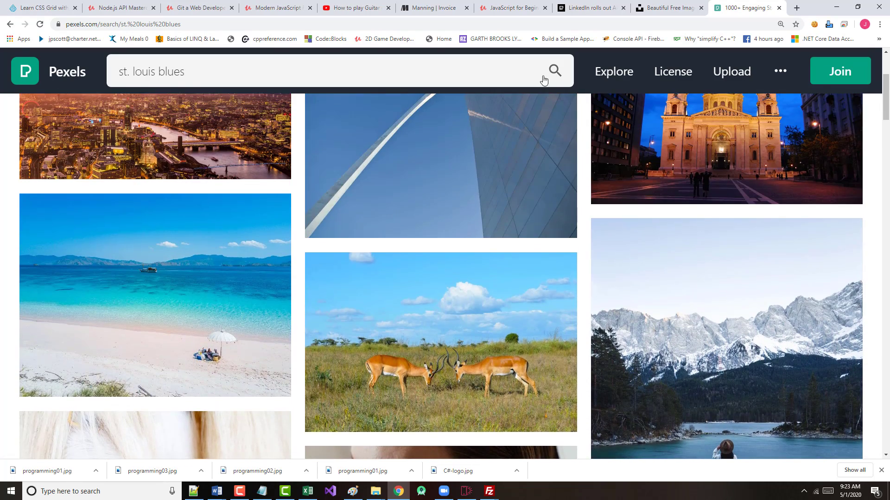
{"action": "scroll", "coordinate": [543, 80], "scroll_direction": "up", "scroll_amount": 2}
Search Unsplash for "st. louis blues" and look through the photos for a suitable article picture
{"action": "left_click", "coordinate": [667, 8]}
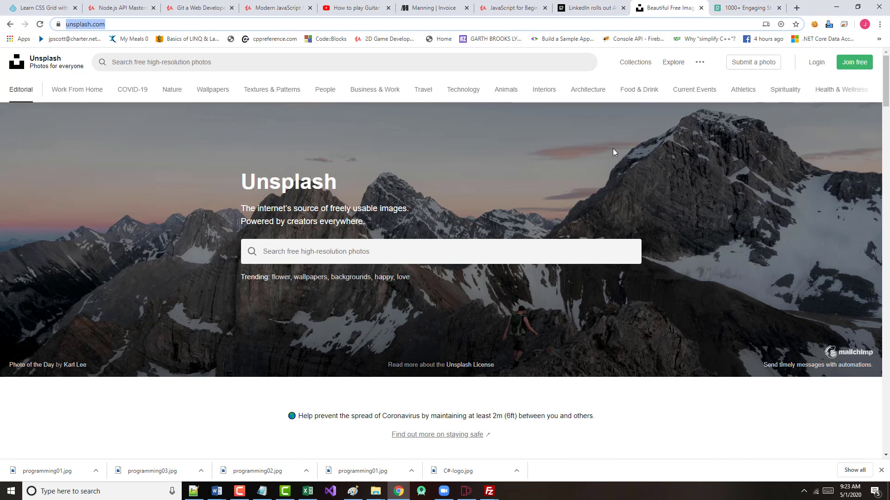
{"action": "left_click", "coordinate": [328, 247]}
{"action": "type", "text": "st. louis"}
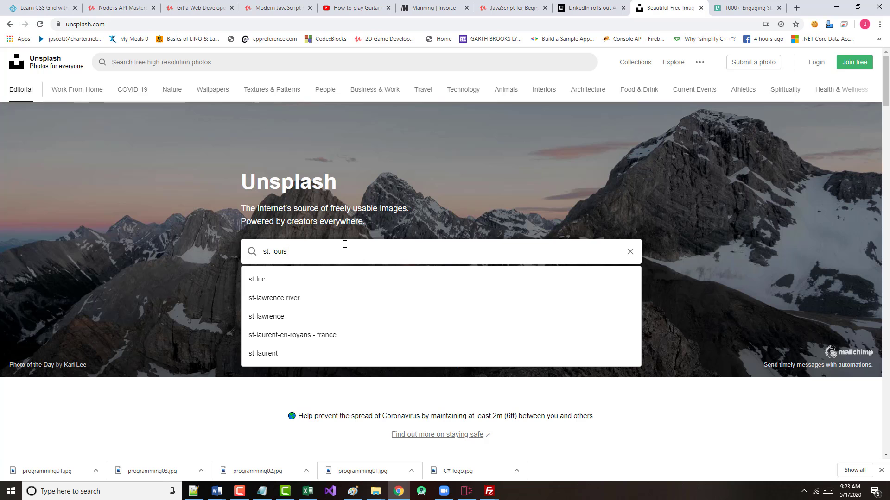
{"action": "type", "text": "bl"}
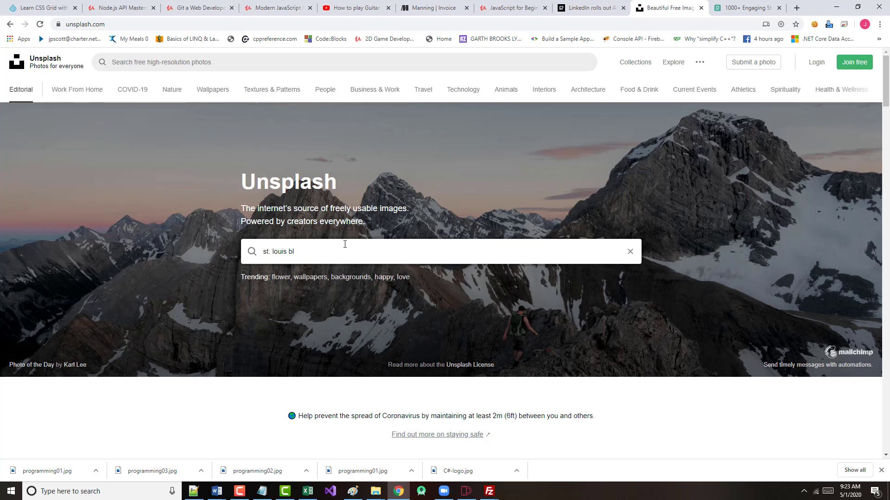
{"action": "type", "text": "ues"}
{"action": "key", "text": "Return"}
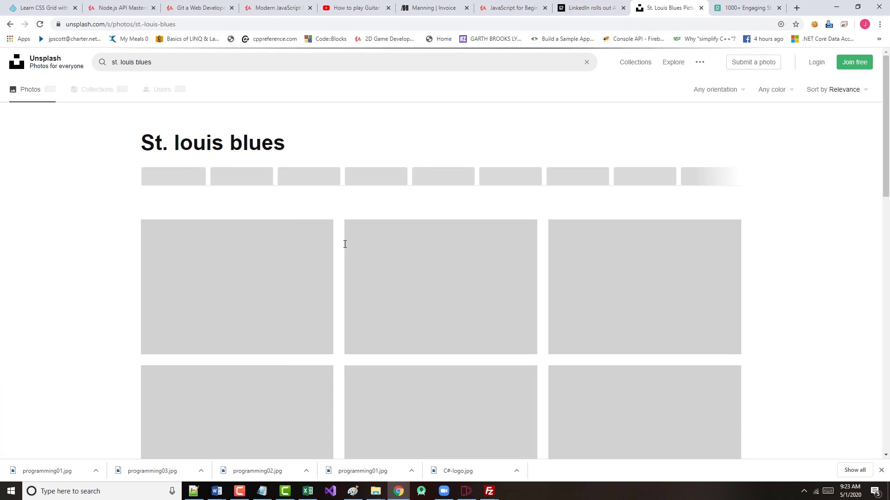
{"action": "scroll", "coordinate": [372, 298], "scroll_direction": "down", "scroll_amount": 5}
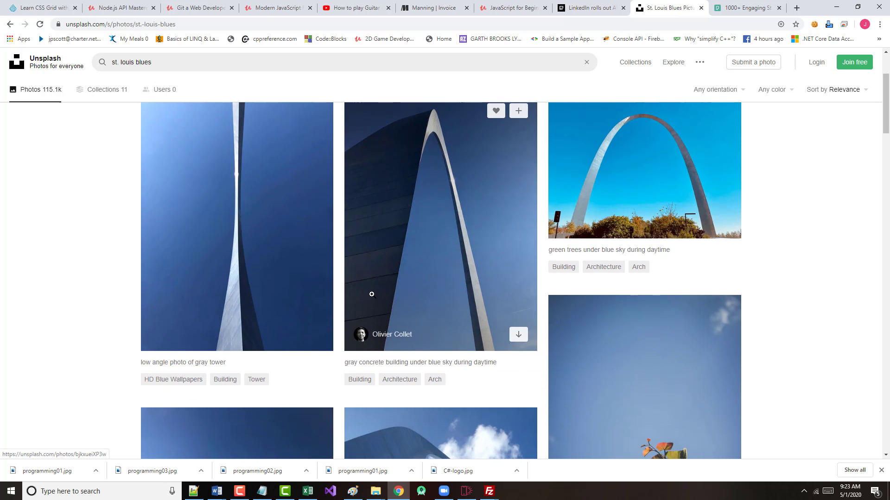
{"action": "scroll", "coordinate": [372, 298], "scroll_direction": "down", "scroll_amount": 9}
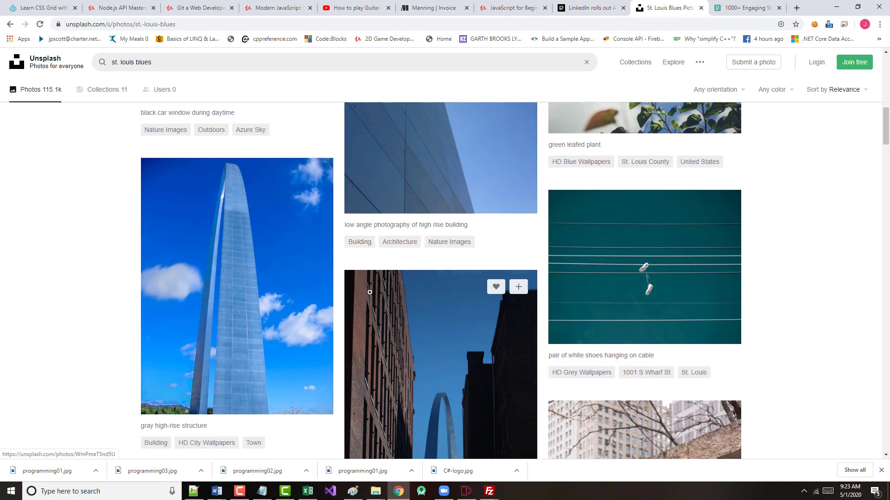
{"action": "scroll", "coordinate": [366, 292], "scroll_direction": "down", "scroll_amount": 6}
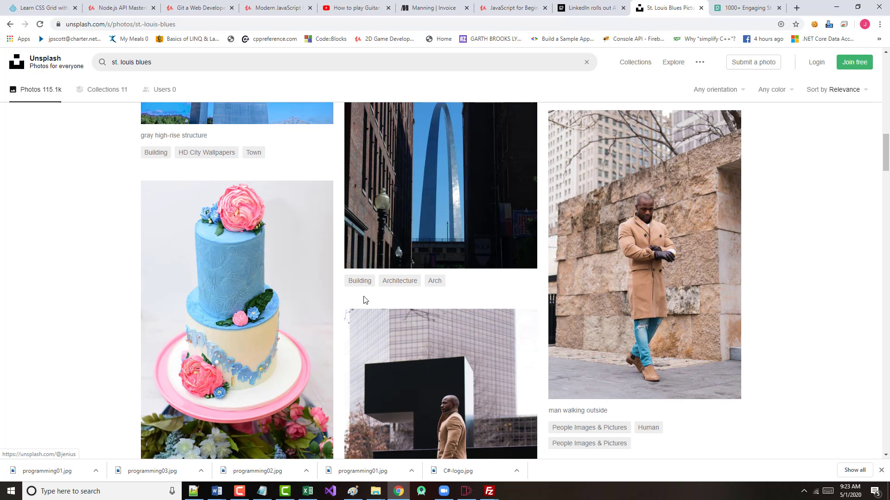
{"action": "scroll", "coordinate": [363, 297], "scroll_direction": "down", "scroll_amount": 6}
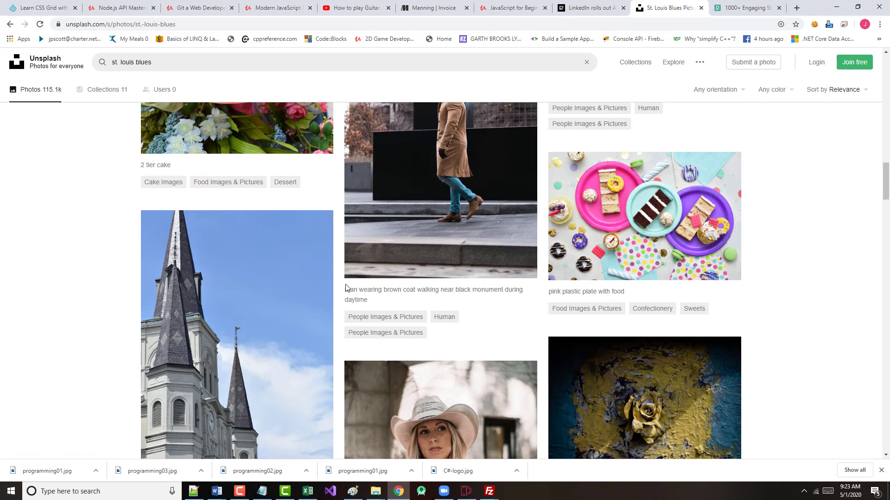
{"action": "scroll", "coordinate": [362, 296], "scroll_direction": "up", "scroll_amount": 3}
{"action": "scroll", "coordinate": [644, 352], "scroll_direction": "up", "scroll_amount": 2}
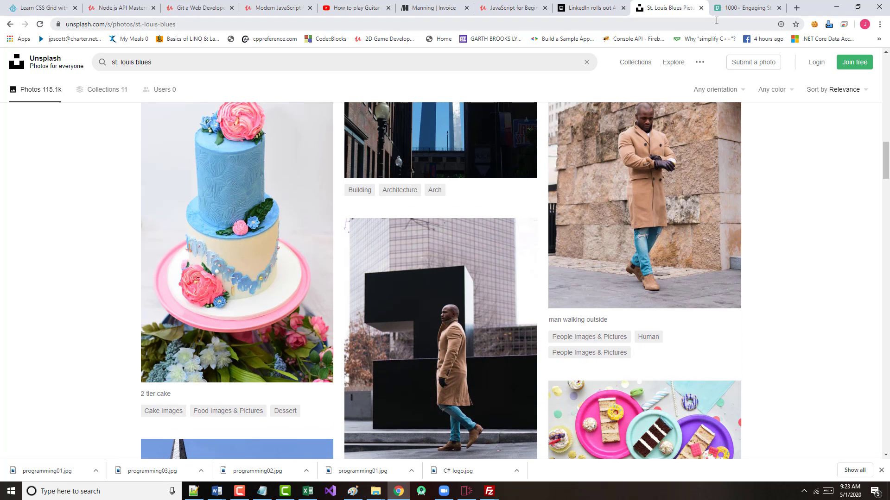
Open Google Images in a new browser tab and search for "st. louis blues stanley cup"
{"action": "left_click", "coordinate": [797, 8]}
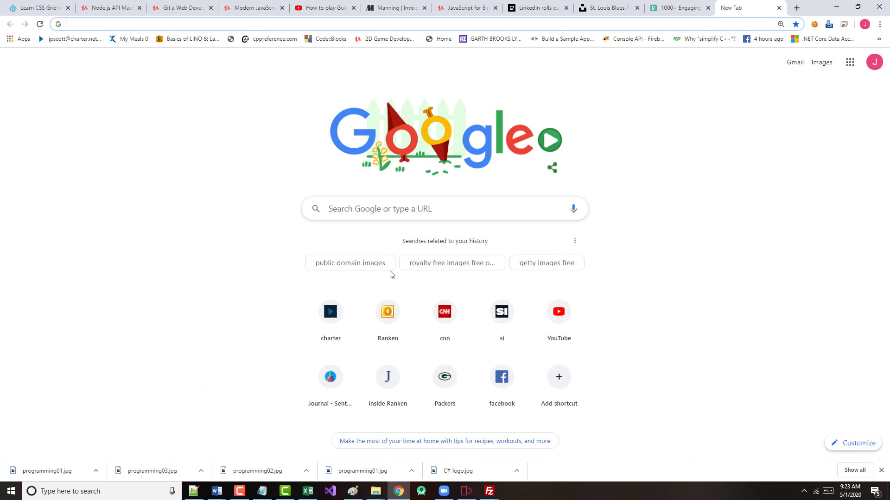
{"action": "left_click", "coordinate": [371, 209]}
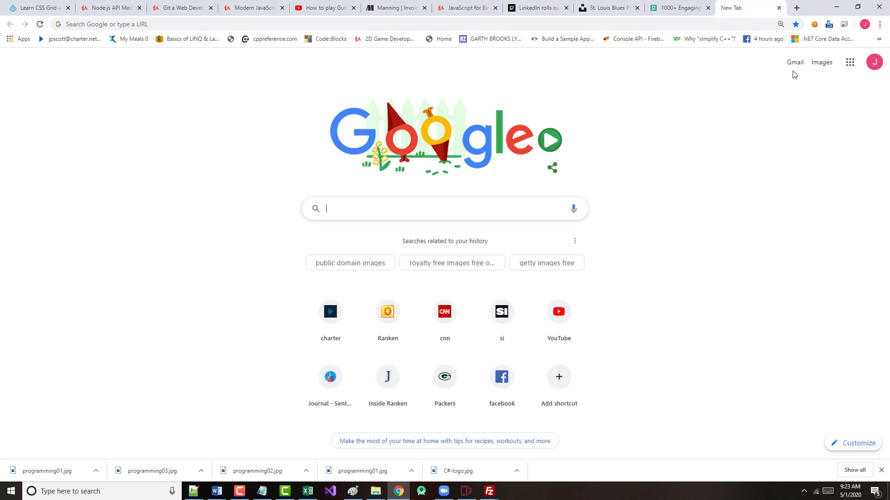
{"action": "left_click", "coordinate": [822, 66]}
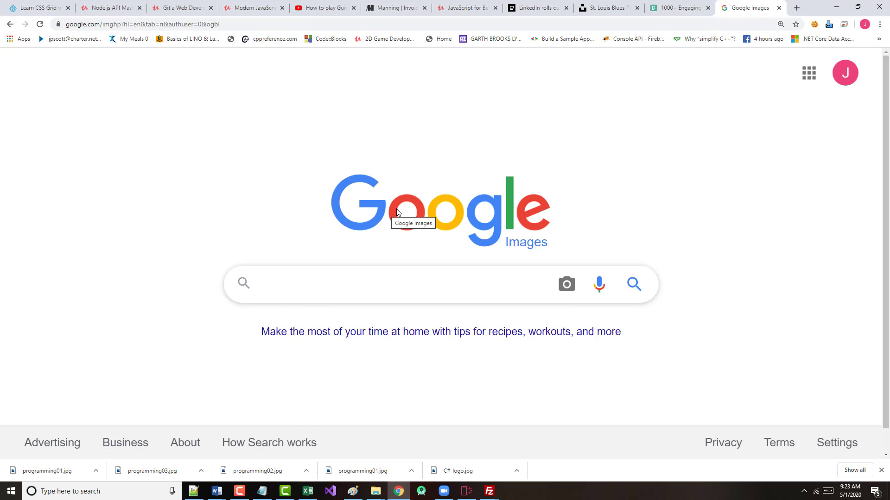
{"action": "type", "text": "st."}
{"action": "key", "text": "Down"}
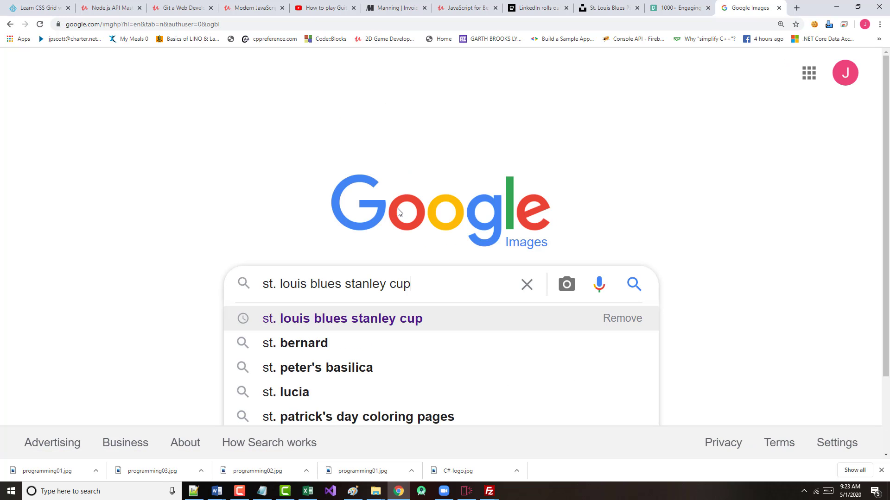
{"action": "key", "text": "Return"}
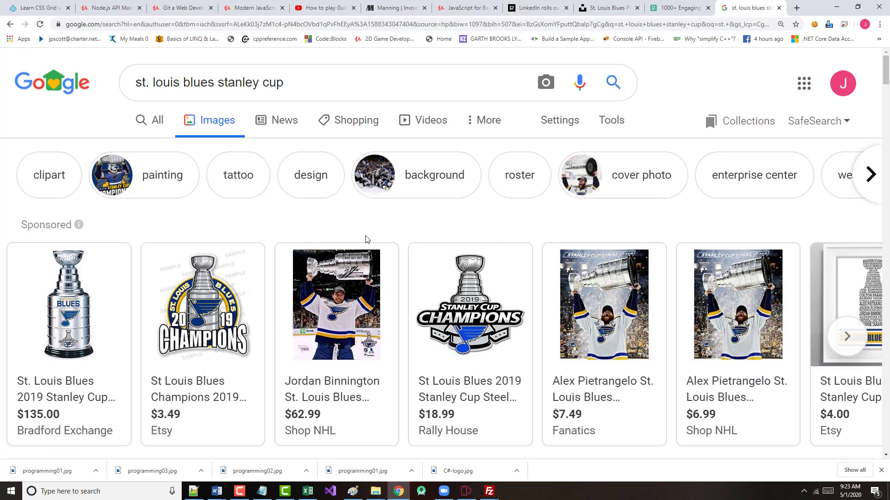
Open the sponsored Shop NHL listing for the autographed Stanley Cup raising photograph and dismiss its sale pop-up
{"action": "scroll", "coordinate": [366, 240], "scroll_direction": "down", "scroll_amount": 2}
{"action": "left_click", "coordinate": [345, 221]}
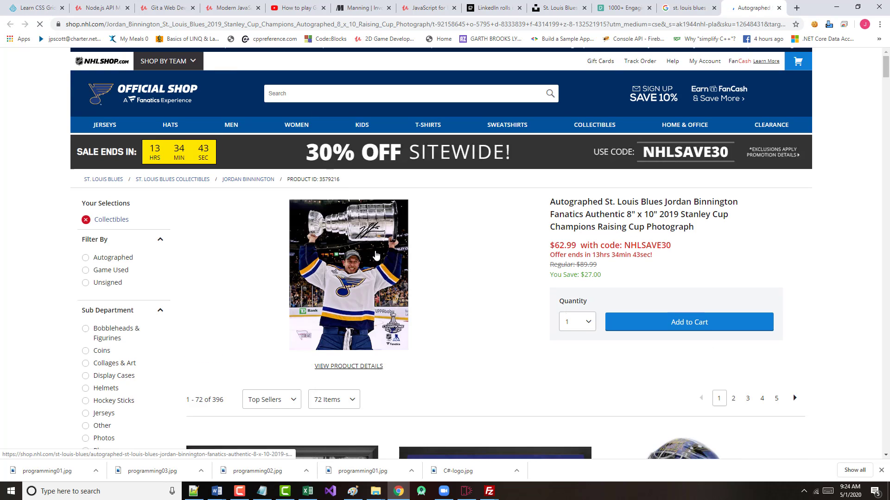
{"action": "scroll", "coordinate": [376, 255], "scroll_direction": "down", "scroll_amount": 4}
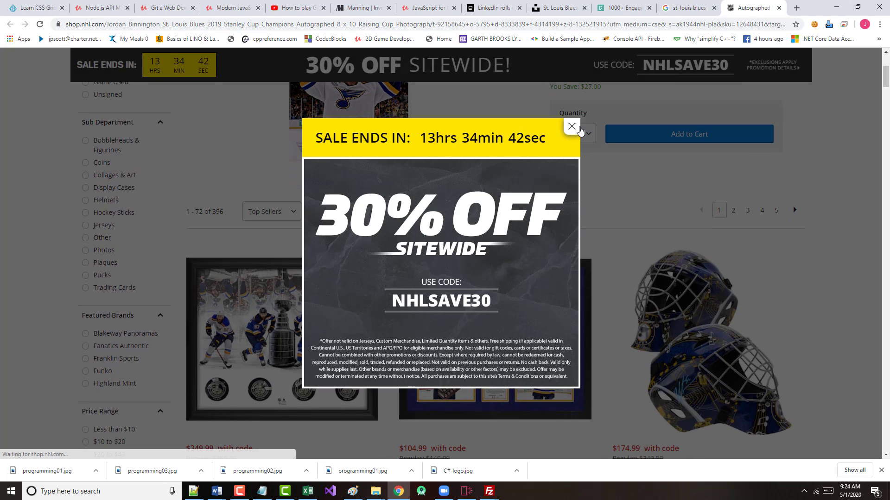
{"action": "left_click", "coordinate": [571, 126]}
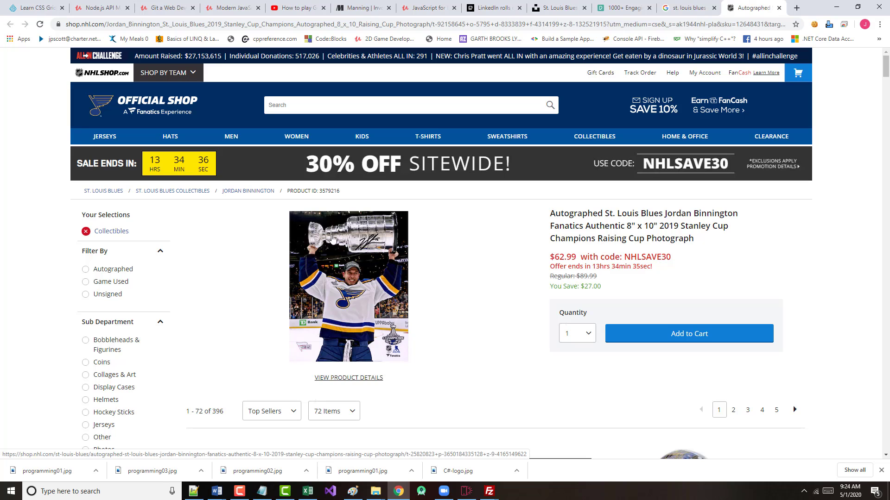
Open the product page of the framed 2019 Stanley Cup Champions 3-photograph collage and bring its whole picture into view
{"action": "scroll", "coordinate": [171, 265], "scroll_direction": "down", "scroll_amount": 3}
{"action": "scroll", "coordinate": [312, 340], "scroll_direction": "down", "scroll_amount": 2}
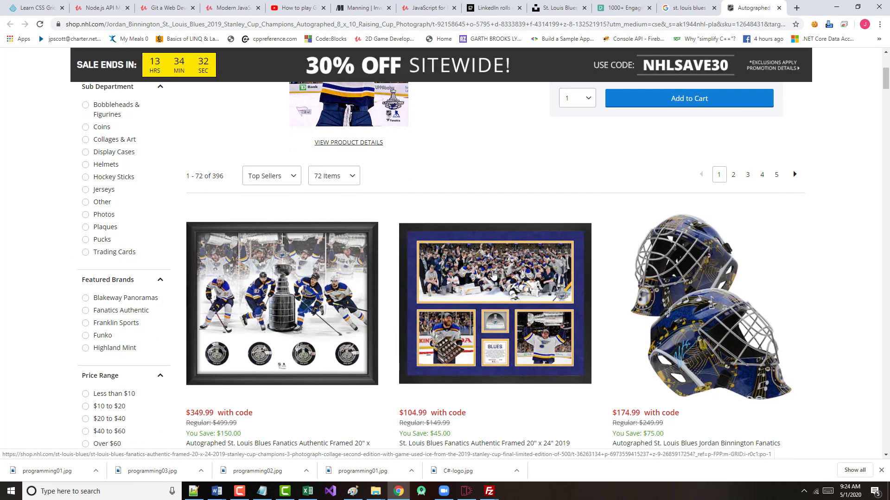
{"action": "left_click", "coordinate": [494, 275]}
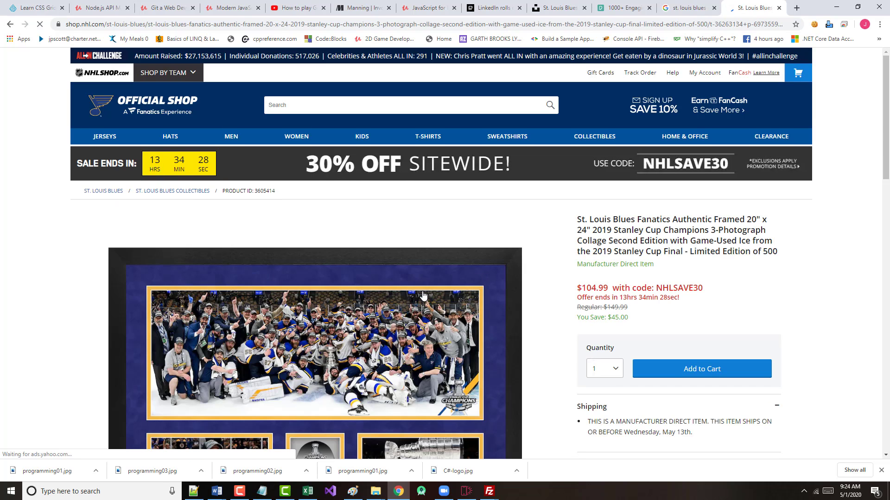
{"action": "scroll", "coordinate": [423, 296], "scroll_direction": "down", "scroll_amount": 3}
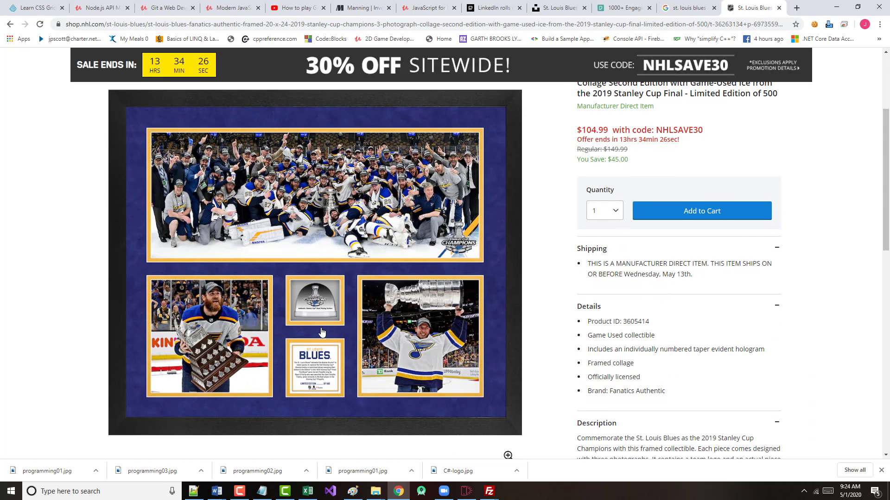
Save the framed collage image to the Desktop as blues.webp
{"action": "right_click", "coordinate": [263, 244]}
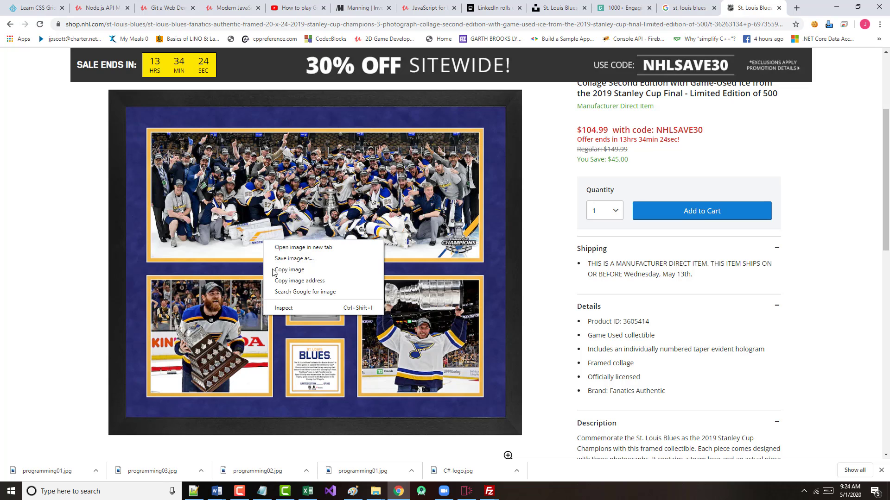
{"action": "left_click", "coordinate": [289, 258]}
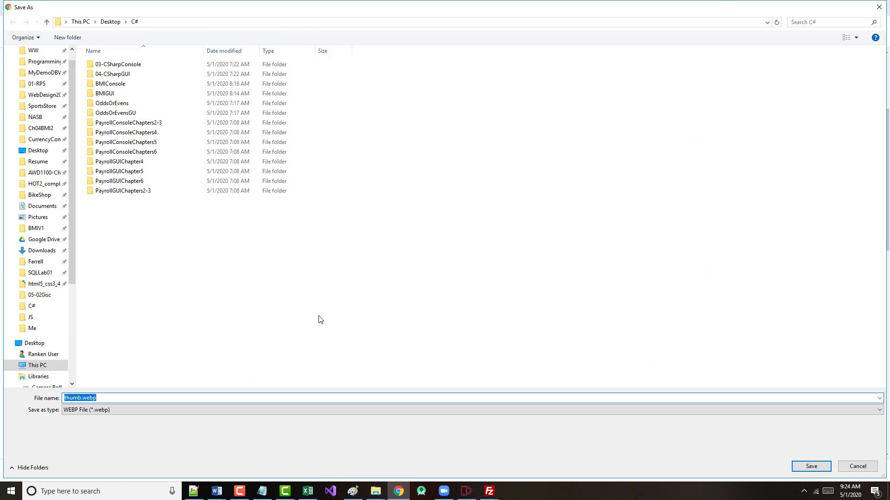
{"action": "left_click", "coordinate": [82, 398]}
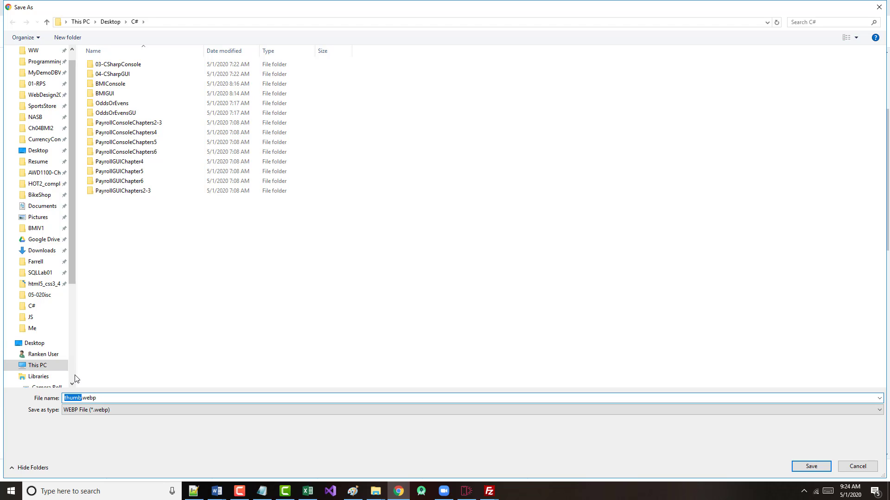
{"action": "type", "text": "blues"}
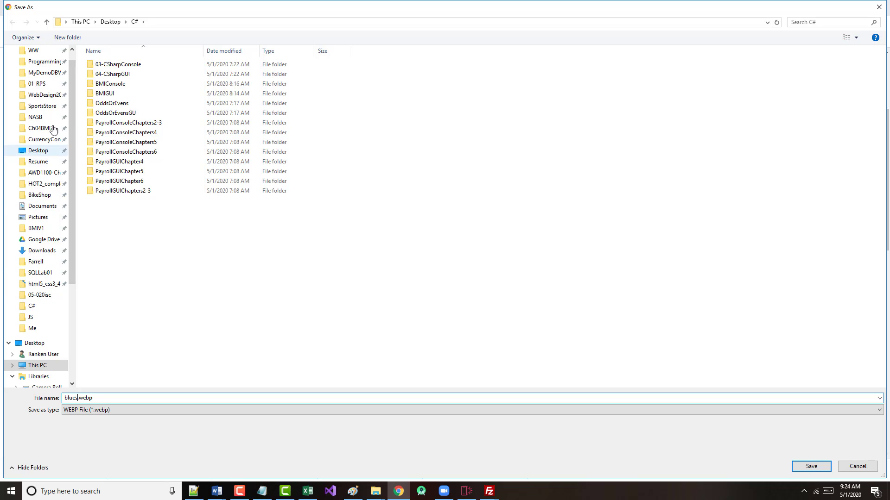
{"action": "left_click", "coordinate": [42, 153]}
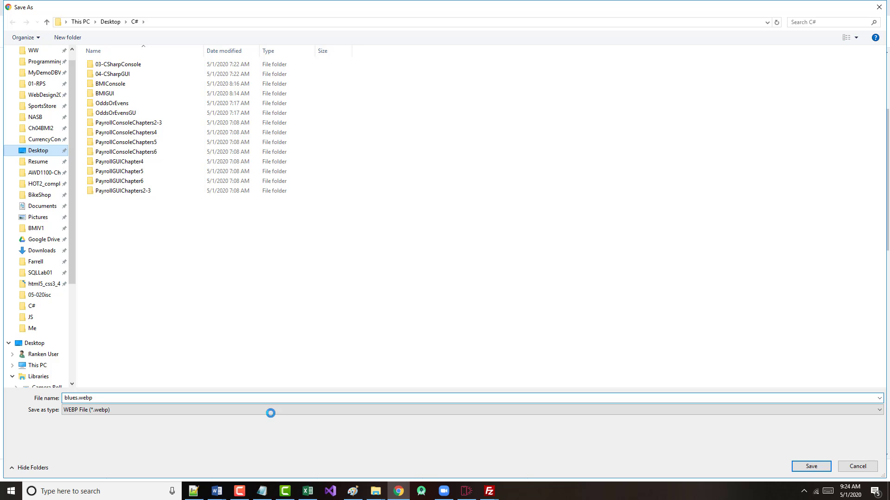
{"action": "left_click", "coordinate": [811, 467]}
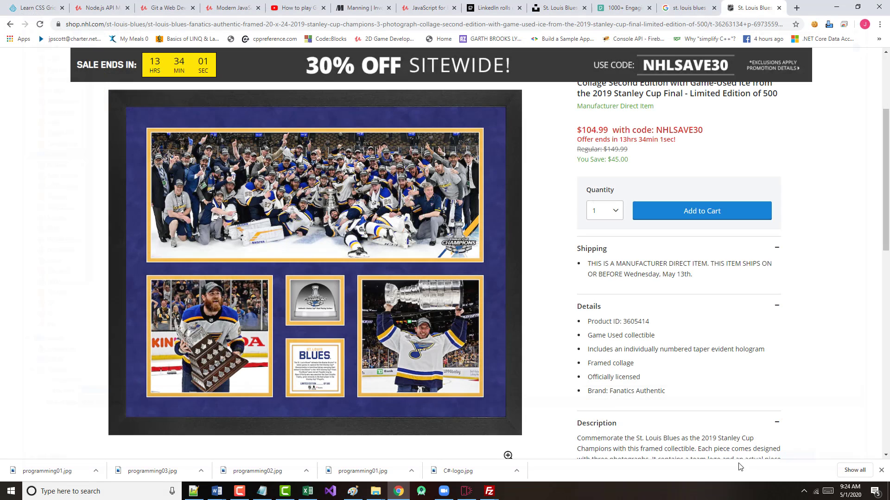
Switch to Mobirise and try to replace the article block's picture with blues.webp from the Desktop
{"action": "left_click", "coordinate": [836, 7]}
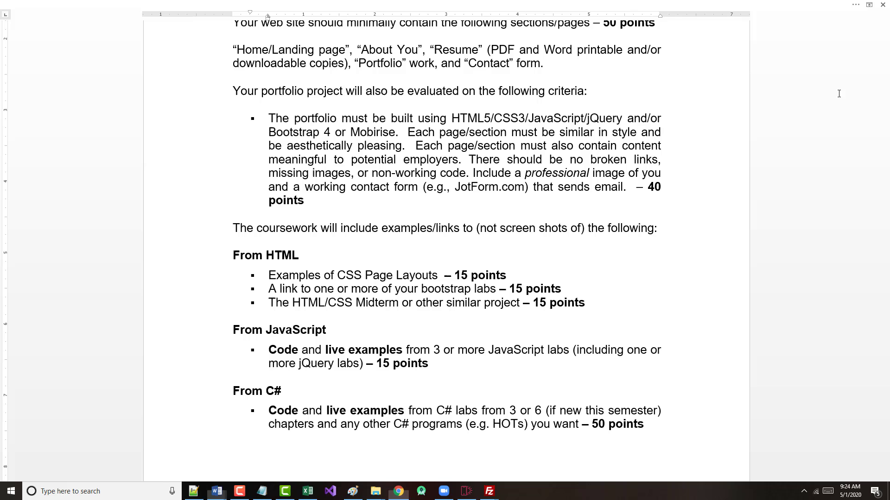
{"action": "left_click", "coordinate": [466, 491]}
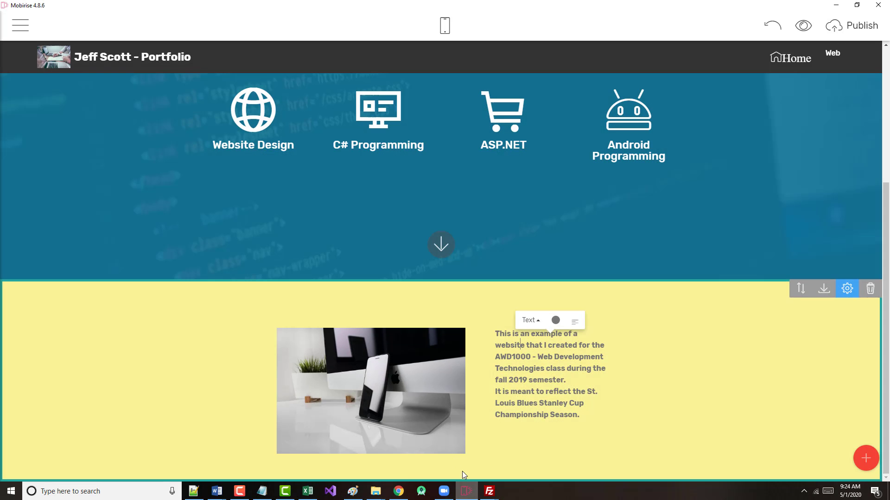
{"action": "left_click", "coordinate": [384, 404]}
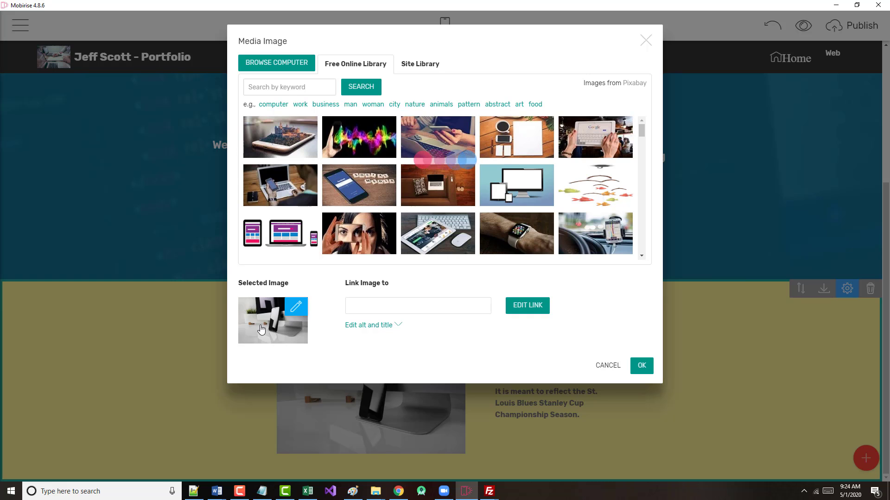
{"action": "left_click", "coordinate": [262, 330]}
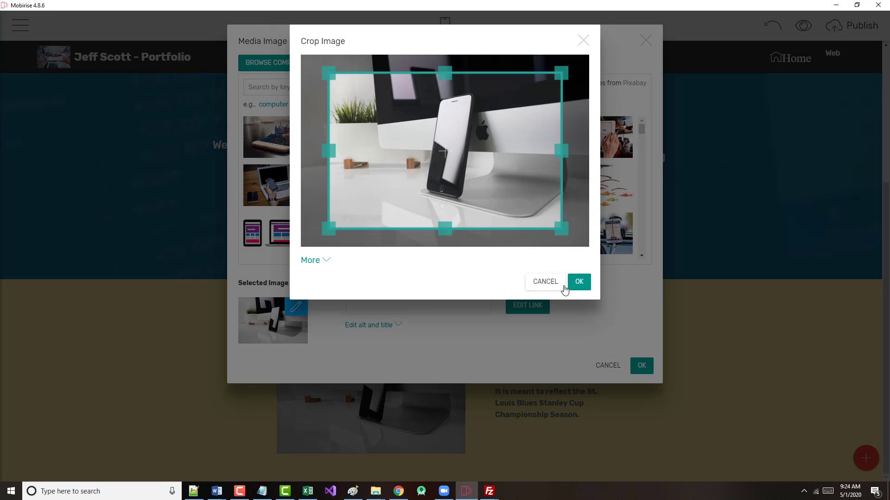
{"action": "left_click", "coordinate": [546, 282]}
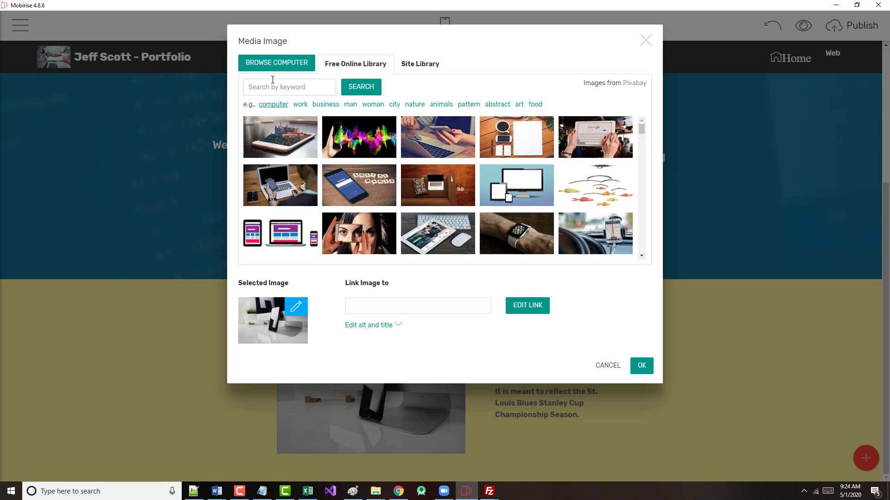
{"action": "left_click", "coordinate": [275, 63]}
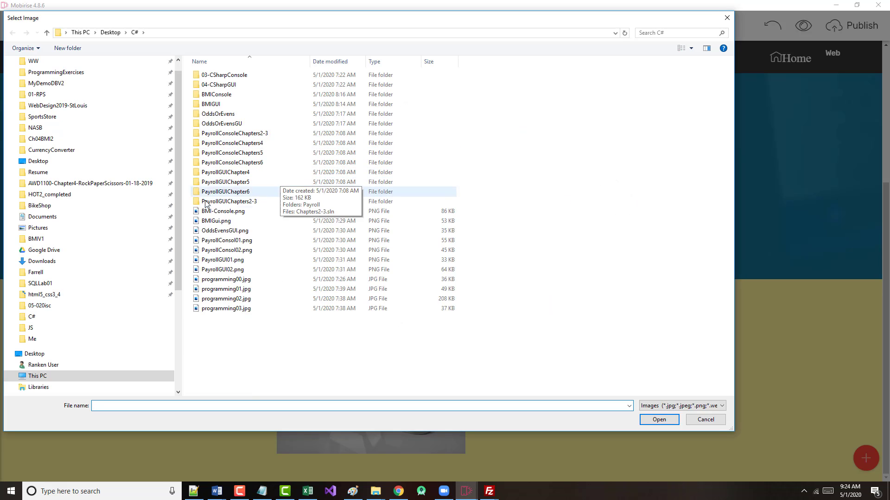
{"action": "left_click", "coordinate": [55, 165]}
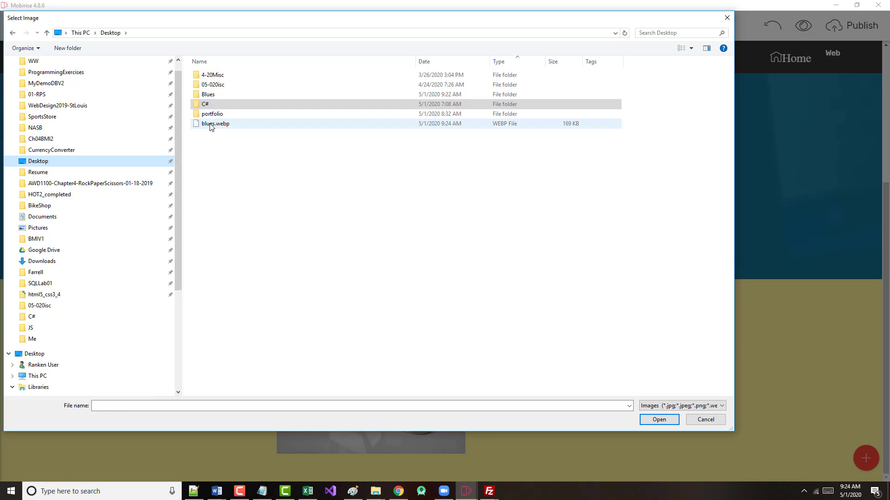
{"action": "left_click", "coordinate": [209, 123]}
{"action": "left_click", "coordinate": [659, 420]}
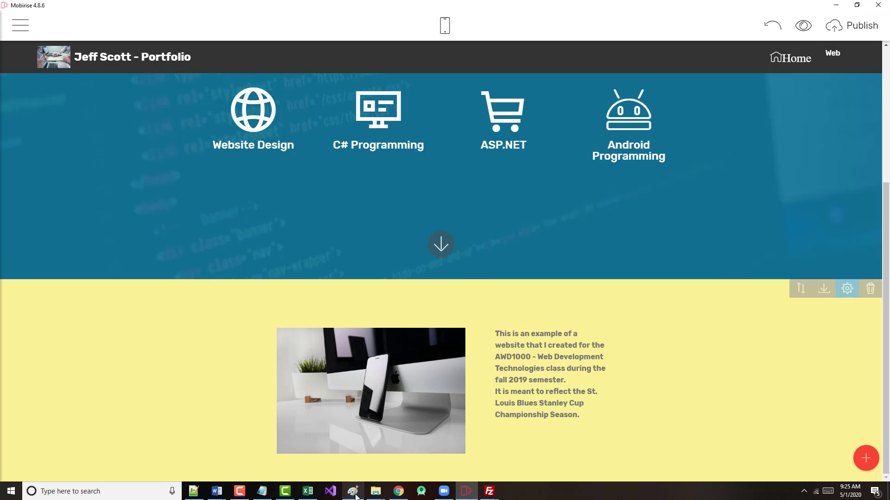
Switch to Chrome and search Google Images for "st. louis blues stanley cup"
{"action": "left_click", "coordinate": [398, 491]}
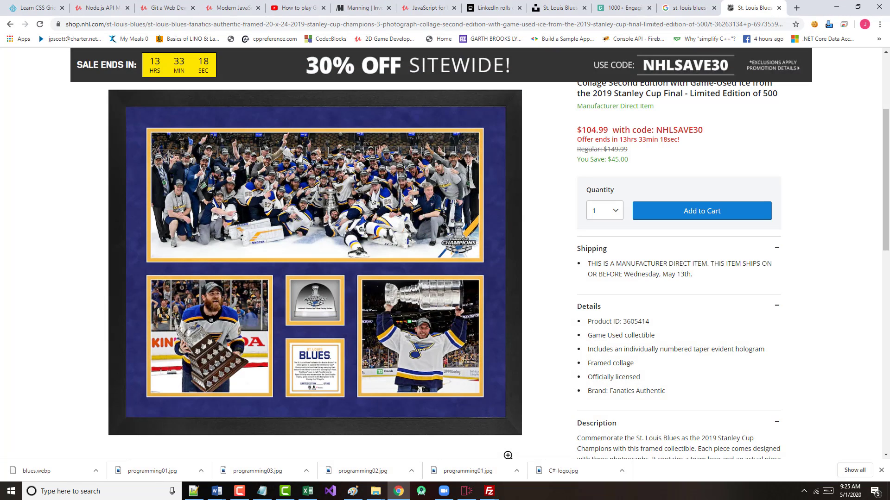
{"action": "left_click", "coordinate": [229, 25]}
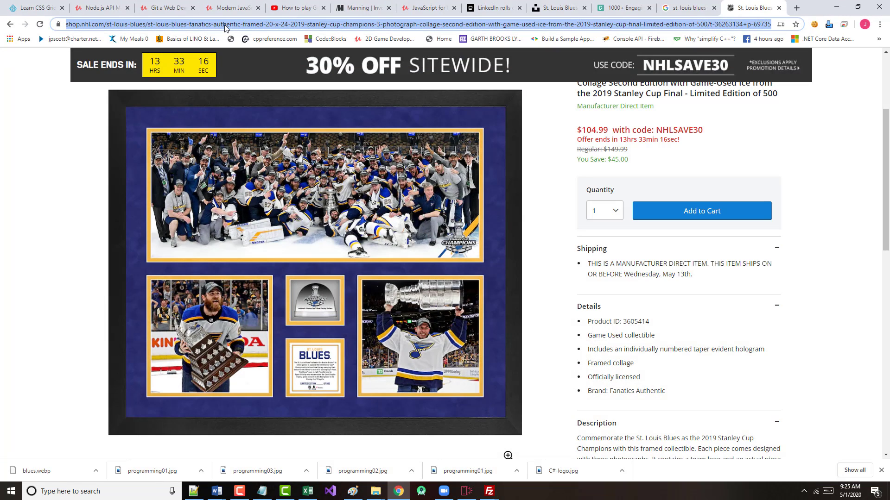
{"action": "type", "text": "google.com"}
{"action": "key", "text": "Return"}
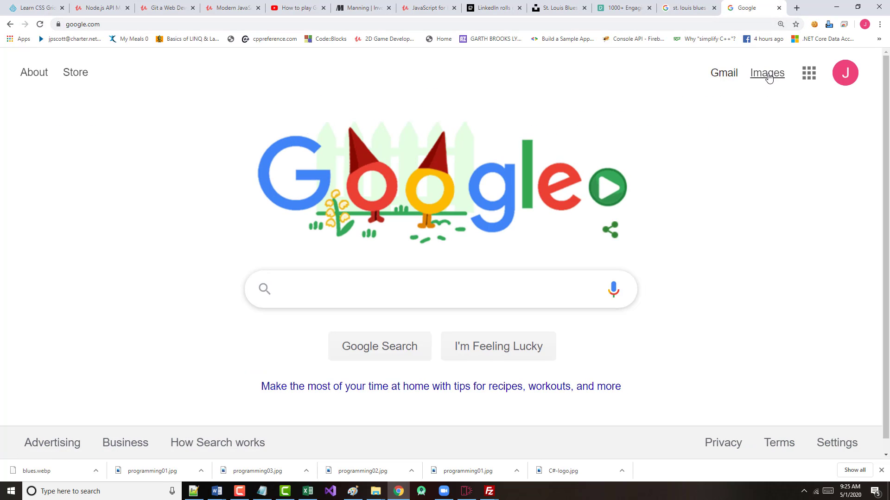
{"action": "left_click", "coordinate": [768, 76]}
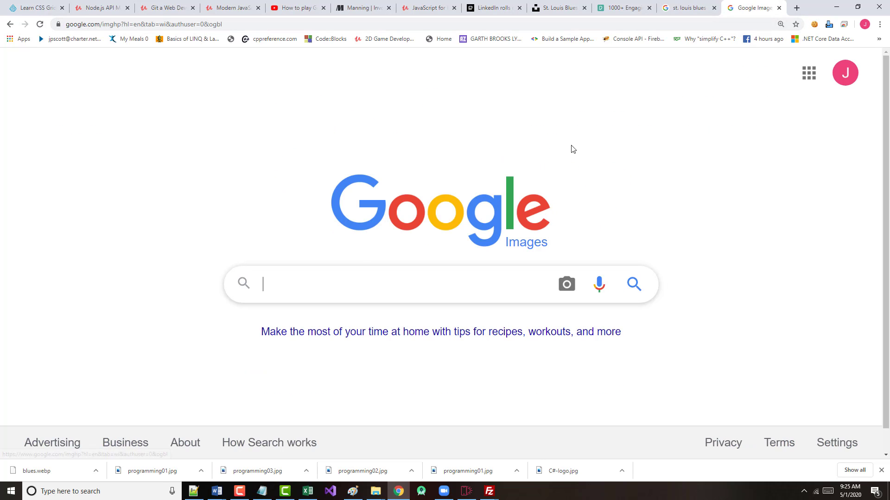
{"action": "left_click", "coordinate": [402, 283]}
{"action": "left_click", "coordinate": [393, 316]}
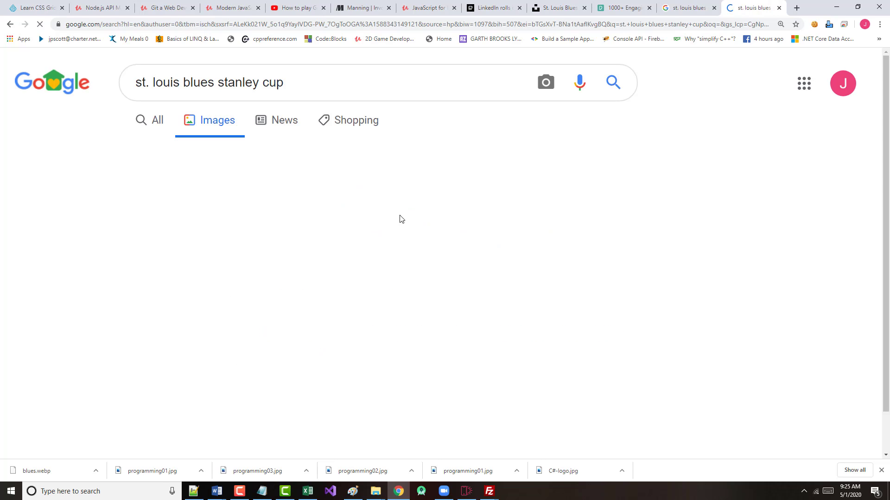
Save the nytimes.com image of the player raising the Stanley Cup to the Desktop as stLouisBlues.jpg
{"action": "scroll", "coordinate": [395, 254], "scroll_direction": "down", "scroll_amount": 5}
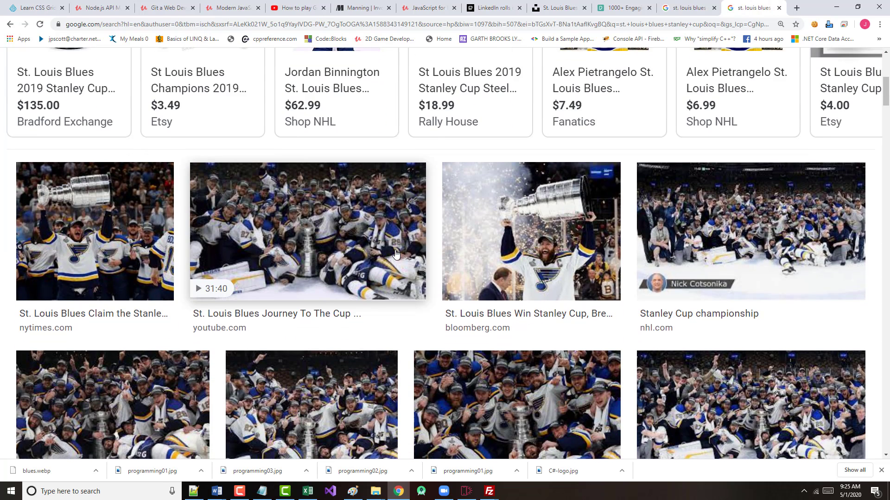
{"action": "scroll", "coordinate": [395, 254], "scroll_direction": "down", "scroll_amount": 2}
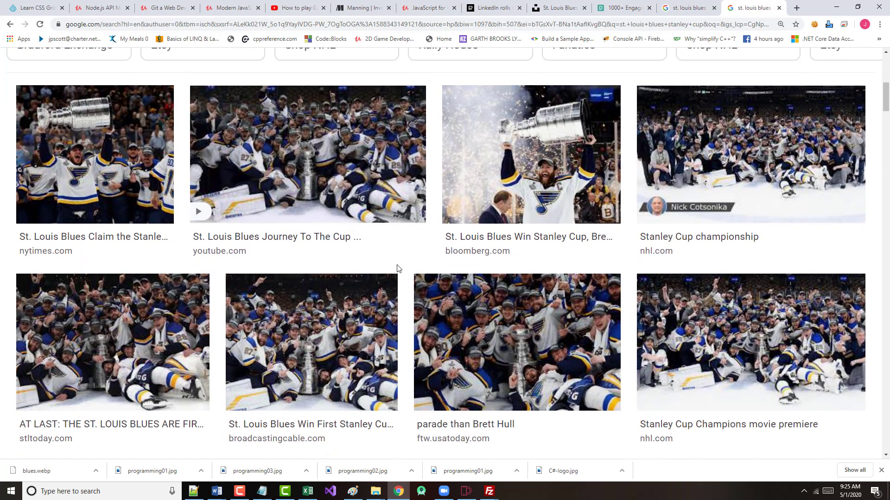
{"action": "right_click", "coordinate": [103, 173]}
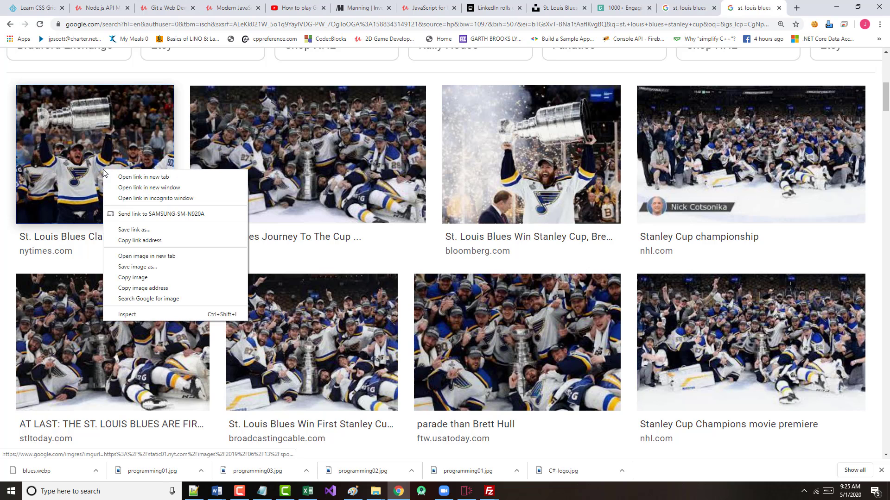
{"action": "left_click", "coordinate": [132, 267]}
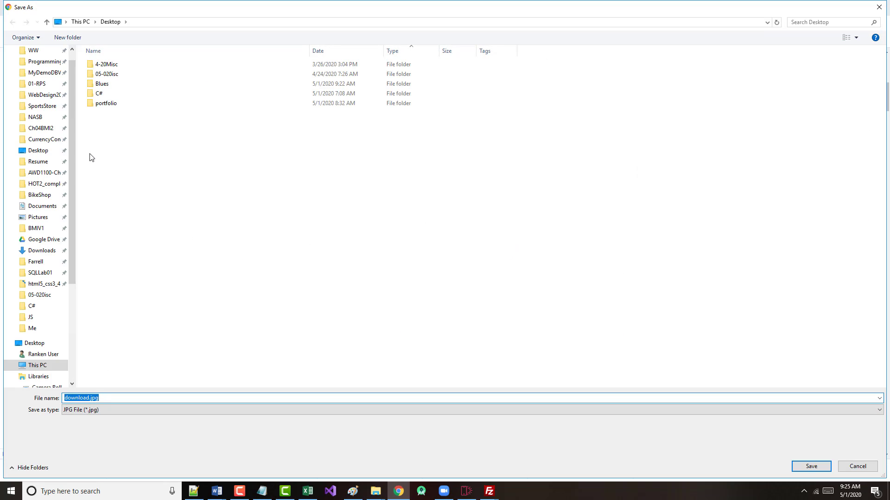
{"action": "left_click", "coordinate": [89, 400]}
{"action": "left_click_drag", "start_coordinate": [80, 400], "coordinate": [70, 387]}
{"action": "type", "text": "stLouisBlues"}
{"action": "key", "text": "Return"}
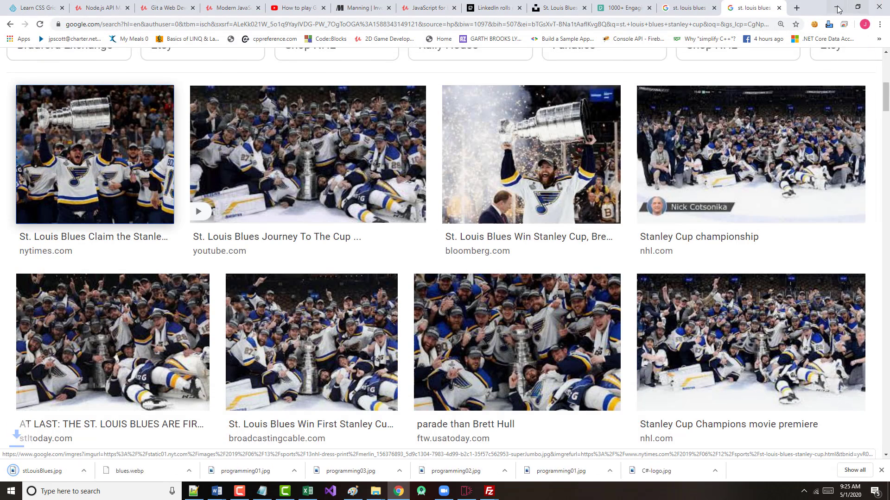
Switch back to Mobirise and replace the article block's picture with stLouisBlues.jpg from the Desktop
{"action": "left_click", "coordinate": [837, 8]}
{"action": "left_click", "coordinate": [399, 365]}
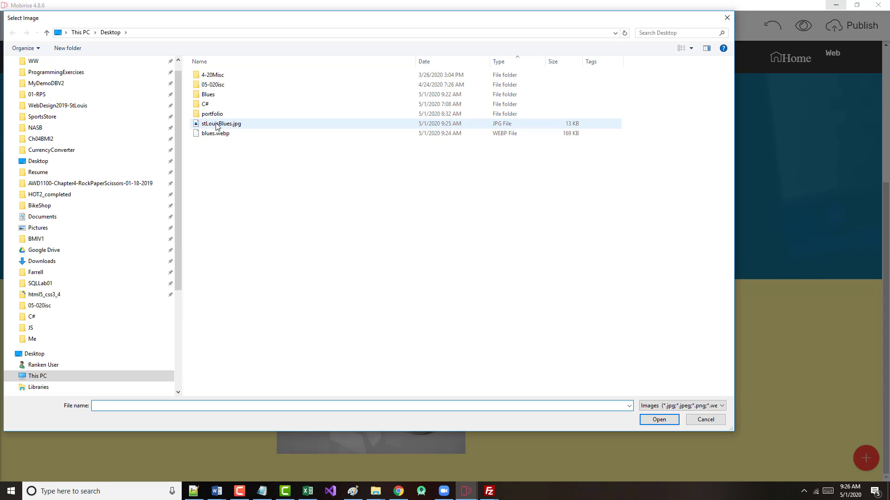
{"action": "double_click", "coordinate": [243, 126]}
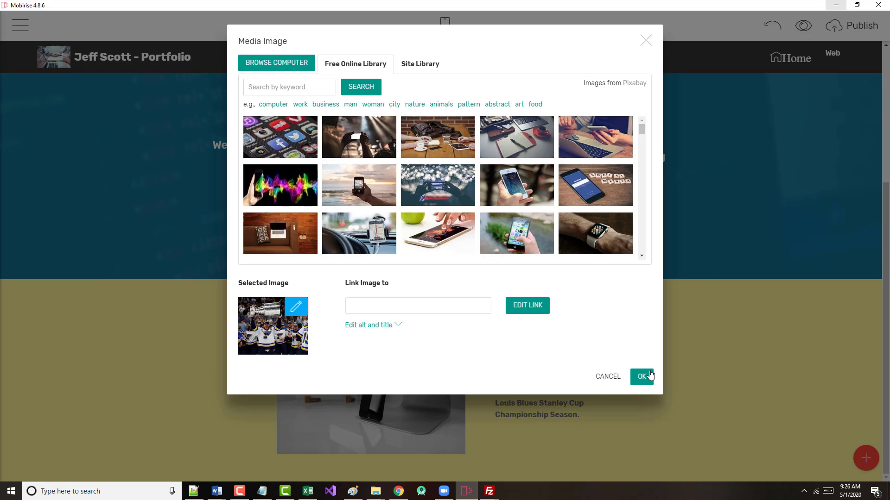
{"action": "left_click", "coordinate": [650, 376]}
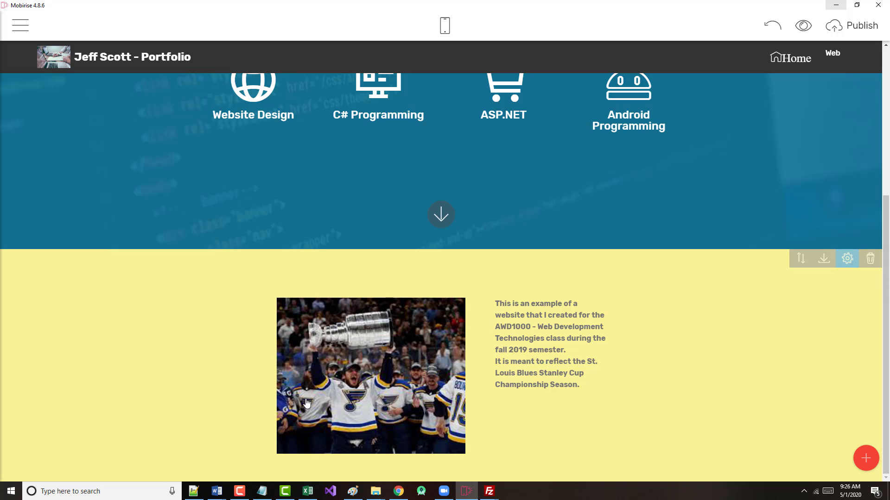
Open the link settings of the article block's picture and choose a web address as the link type
{"action": "left_click", "coordinate": [454, 371]}
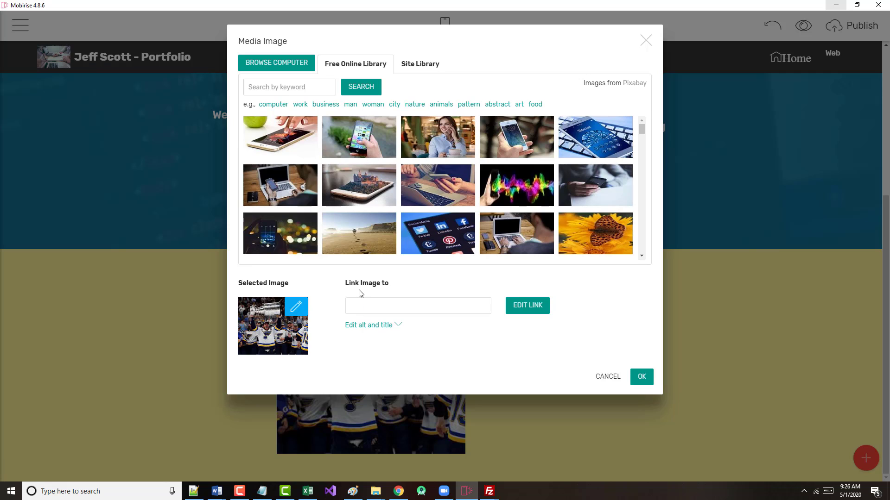
{"action": "left_click", "coordinate": [525, 307]}
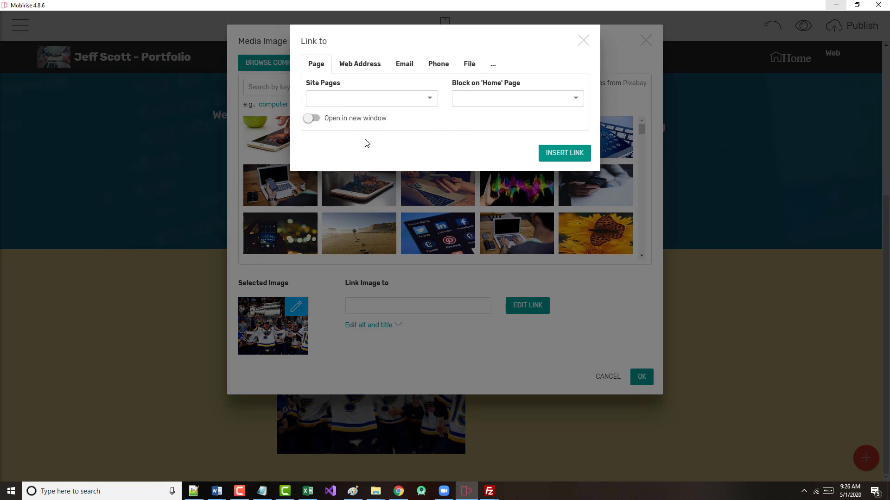
{"action": "left_click", "coordinate": [323, 121]}
{"action": "left_click", "coordinate": [360, 68]}
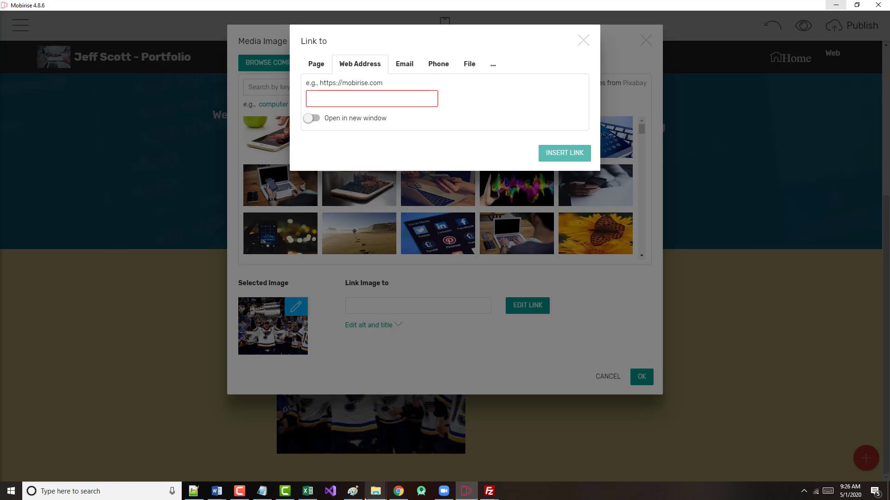
Switch to Chrome, load github.com in a new tab and open the Blues repository from the expanded repository list
{"action": "left_click", "coordinate": [395, 489]}
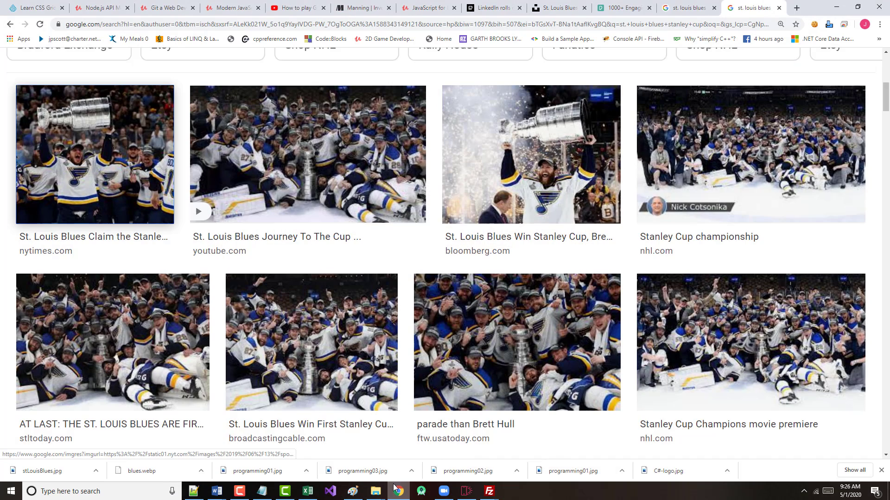
{"action": "left_click", "coordinate": [795, 9]}
{"action": "type", "text": "git"}
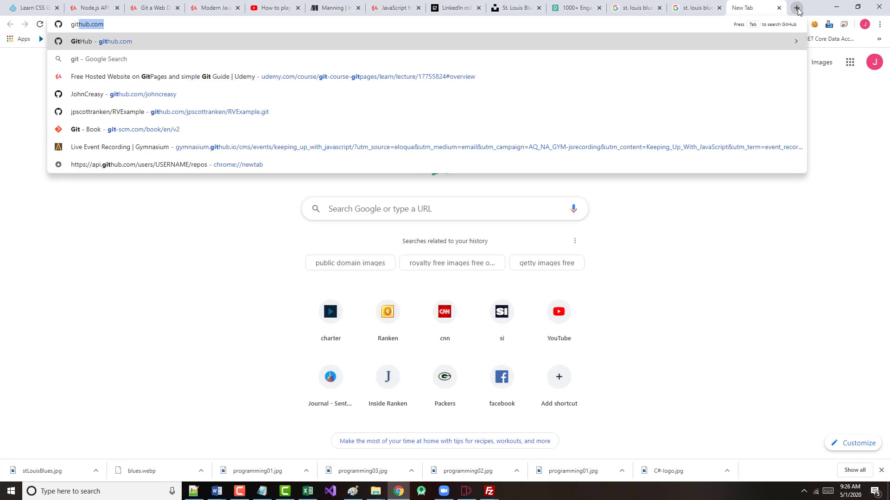
{"action": "type", "text": "hub.com"}
{"action": "key", "text": "Return"}
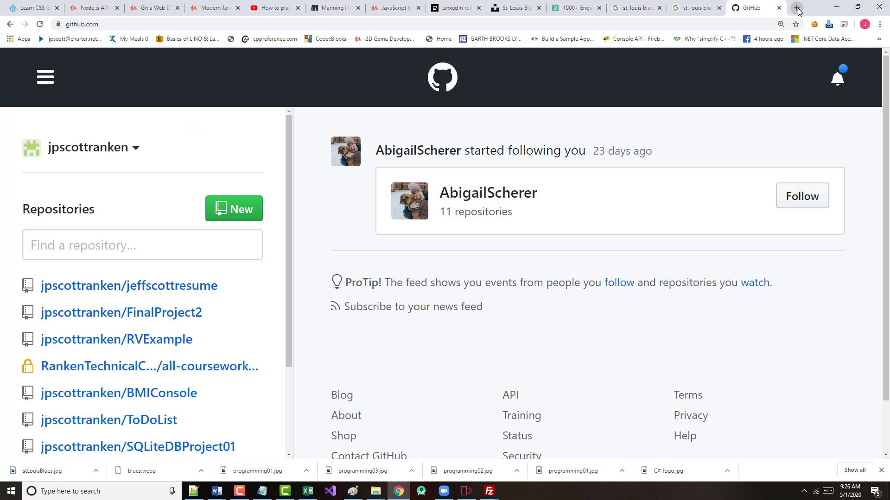
{"action": "scroll", "coordinate": [180, 325], "scroll_direction": "down", "scroll_amount": 2}
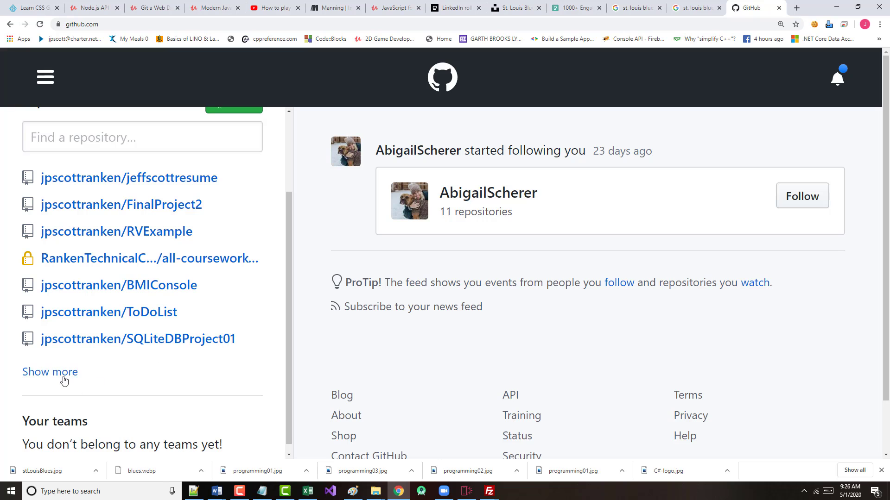
{"action": "left_click", "coordinate": [64, 381]}
{"action": "scroll", "coordinate": [217, 357], "scroll_direction": "down", "scroll_amount": 2}
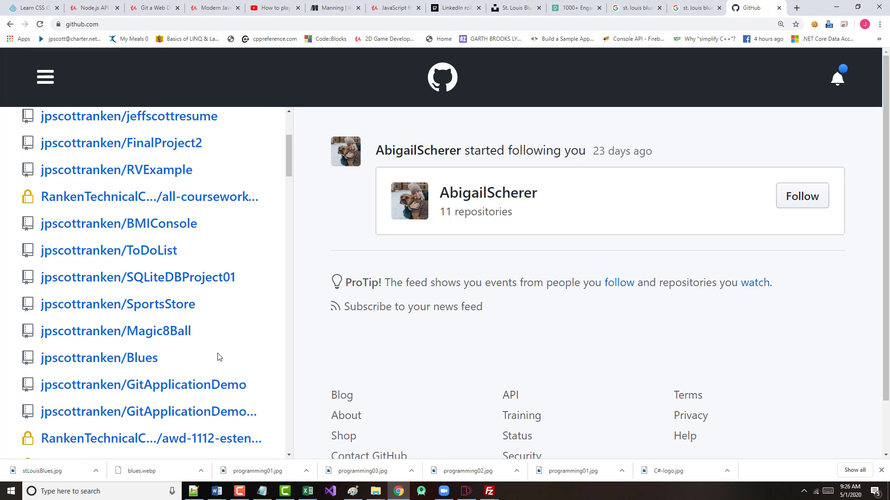
{"action": "scroll", "coordinate": [217, 356], "scroll_direction": "down", "scroll_amount": 1}
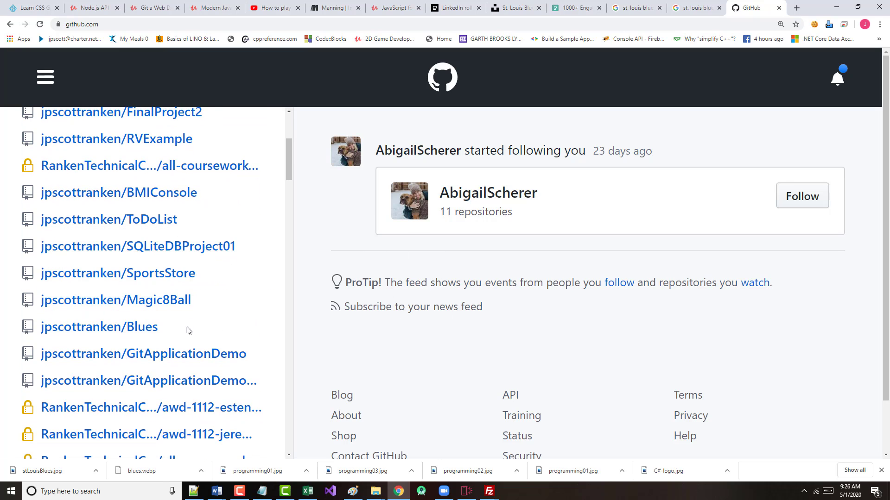
{"action": "left_click", "coordinate": [150, 329]}
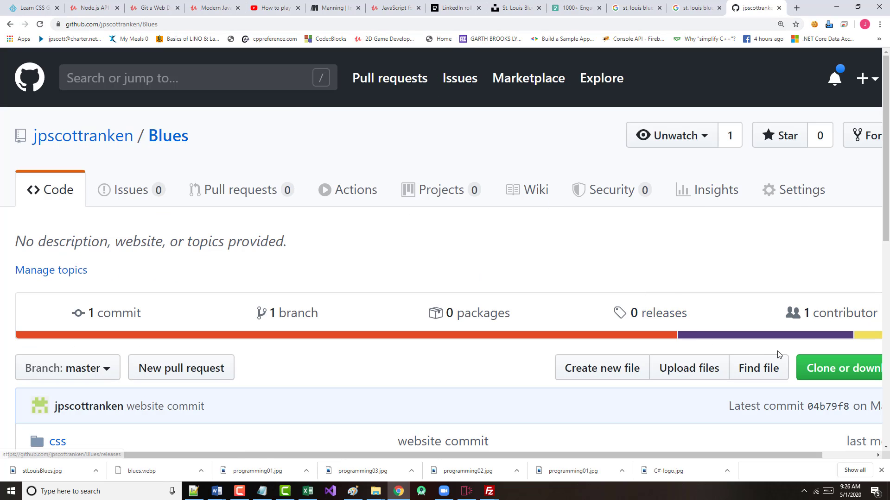
Copy the Blues repository's HTTPS clone address and apply it in Mobirise as the link of the article block's picture
{"action": "left_click", "coordinate": [809, 366]}
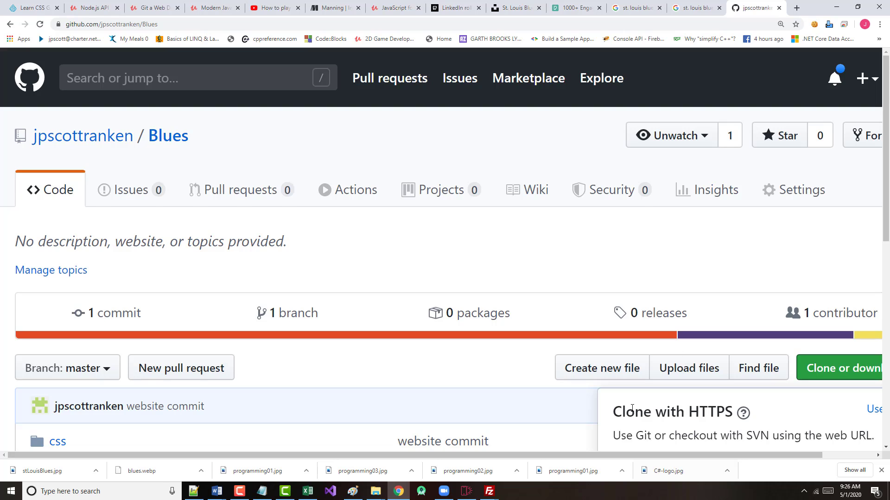
{"action": "scroll", "coordinate": [633, 408], "scroll_direction": "down", "scroll_amount": 2}
{"action": "left_click", "coordinate": [633, 379]}
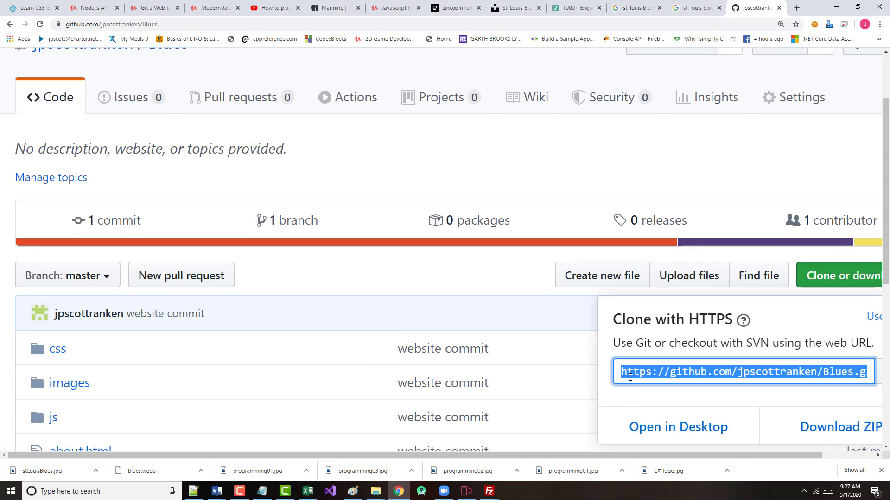
{"action": "left_click", "coordinate": [833, 8]}
{"action": "type", "text": "https://github.com/jpscottranken/Blues.git"}
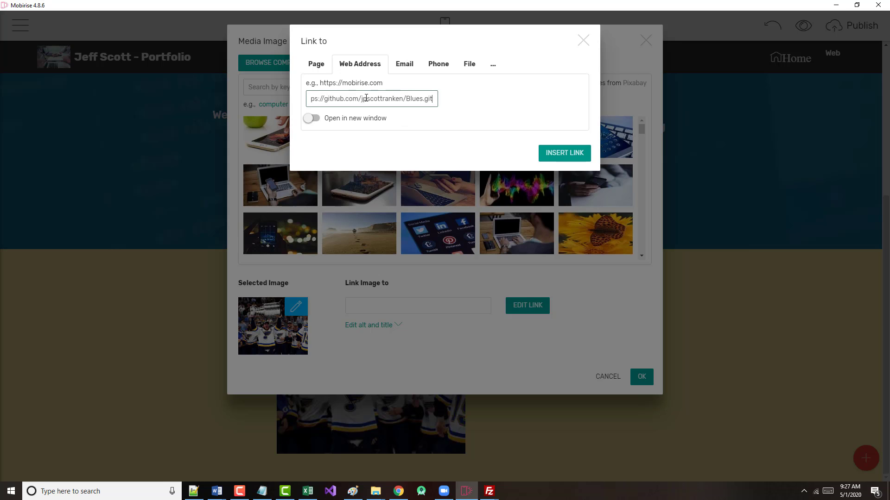
{"action": "left_click", "coordinate": [561, 153]}
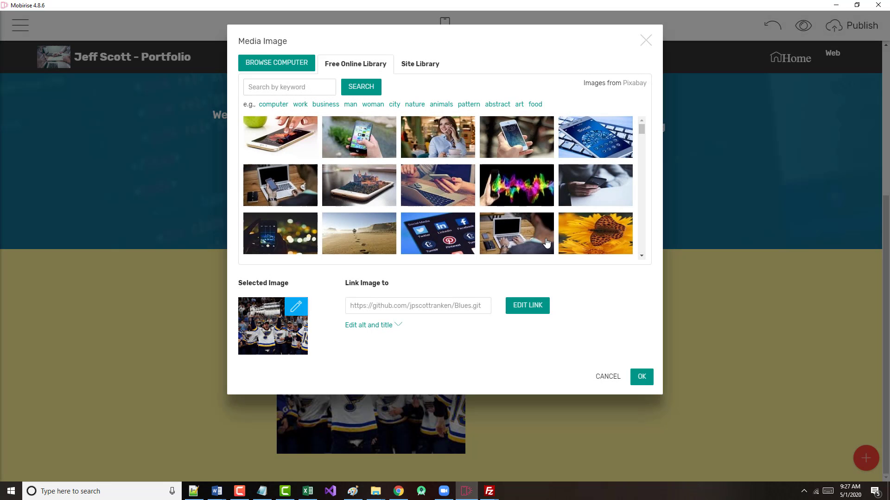
{"action": "left_click", "coordinate": [641, 377]}
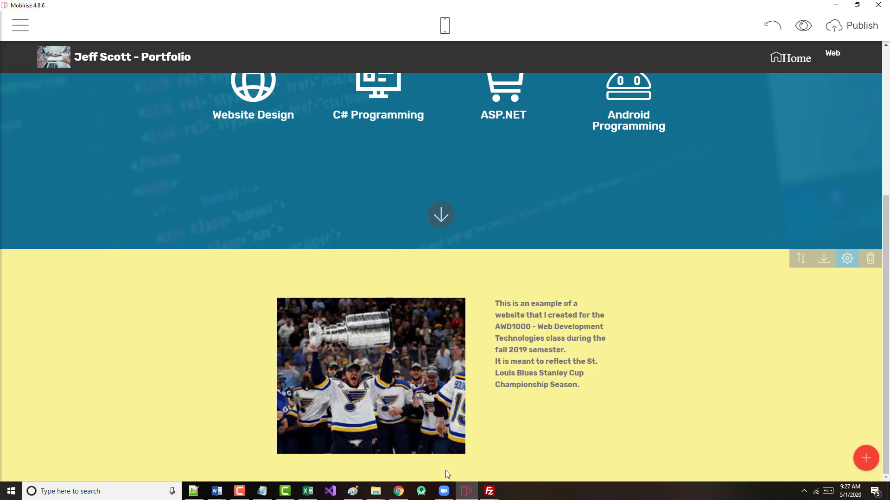
{"action": "scroll", "coordinate": [460, 336], "scroll_direction": "up", "scroll_amount": 5}
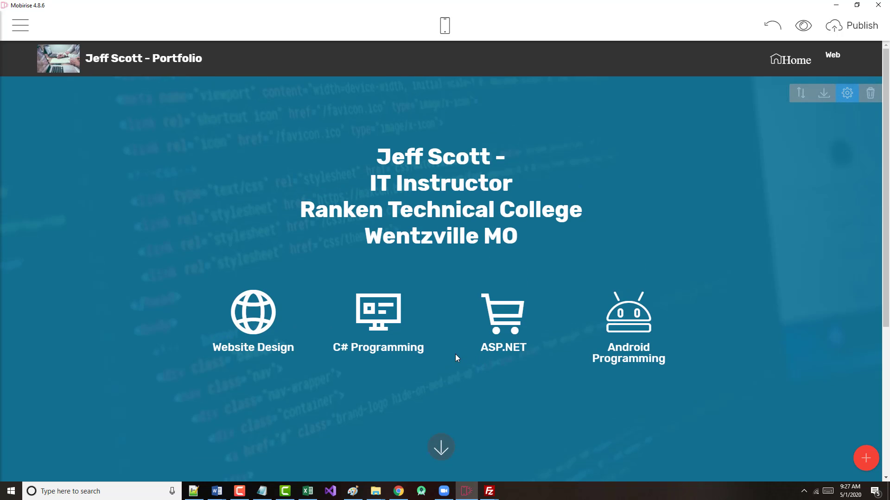
{"action": "scroll", "coordinate": [455, 354], "scroll_direction": "down", "scroll_amount": 5}
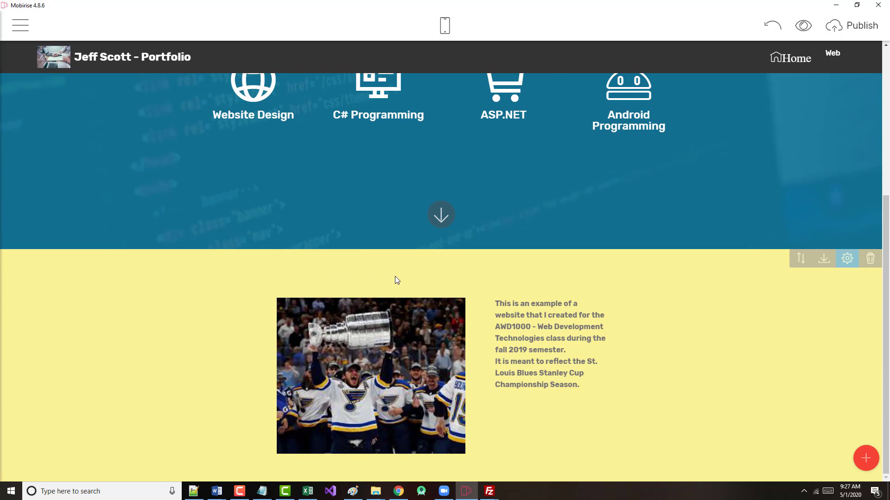
{"action": "left_click", "coordinate": [847, 259]}
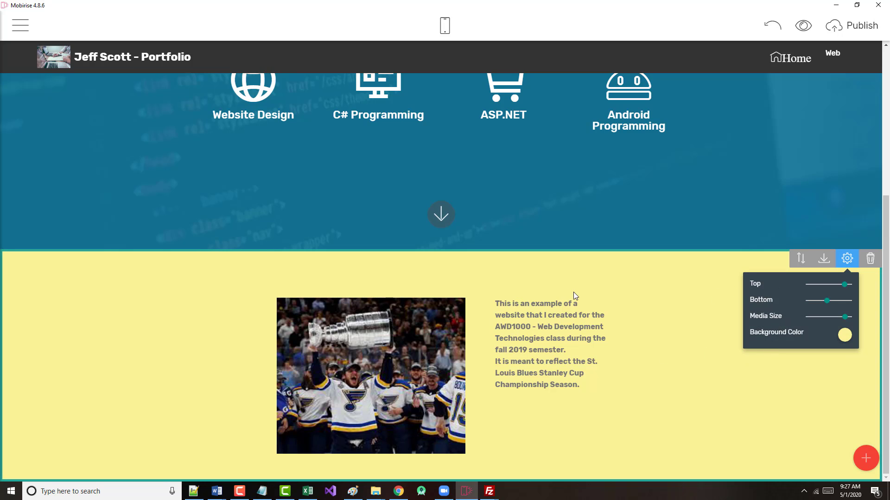
{"action": "left_click", "coordinate": [482, 269]}
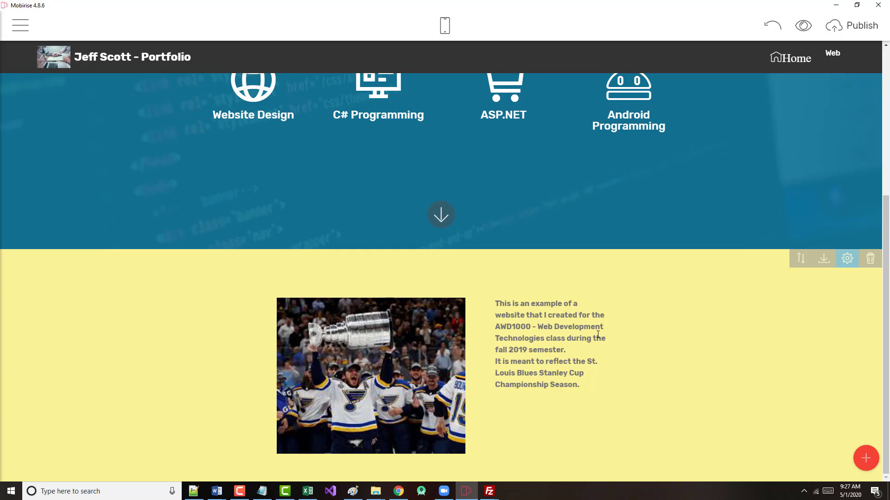
{"action": "scroll", "coordinate": [594, 326], "scroll_direction": "up", "scroll_amount": 3}
{"action": "scroll", "coordinate": [588, 340], "scroll_direction": "down", "scroll_amount": 3}
Add the heading "AWD1000 - WEB DEVELOPMENT TECHNOLOGIES WEBSITE" above the article block's description, separated by a blank line
{"action": "left_click", "coordinate": [495, 304]}
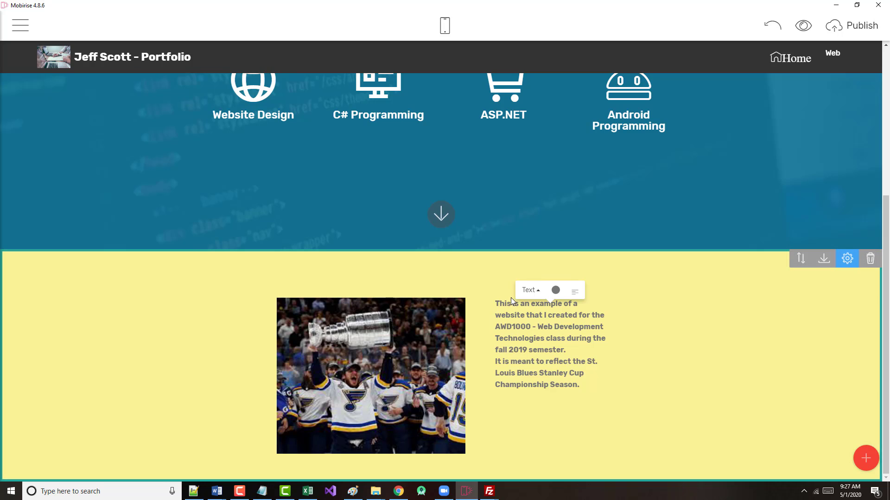
{"action": "key", "text": "Return"}
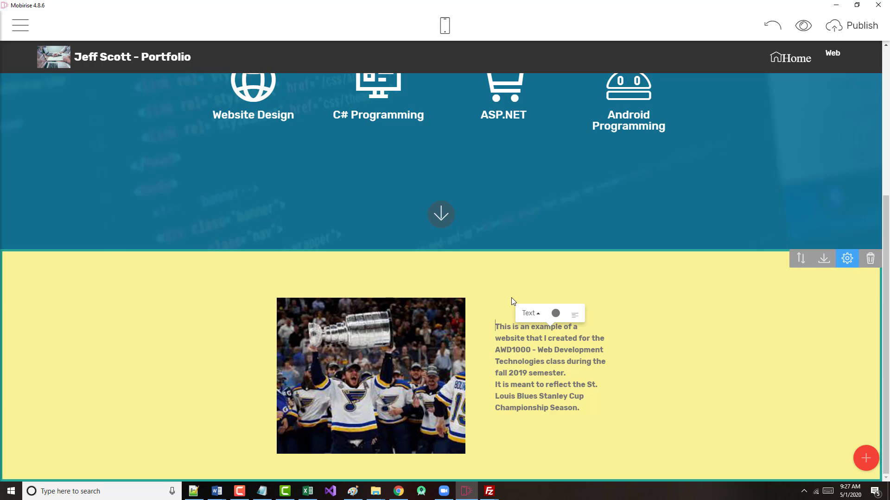
{"action": "left_click", "coordinate": [505, 302]}
{"action": "type", "text": "AWD1"}
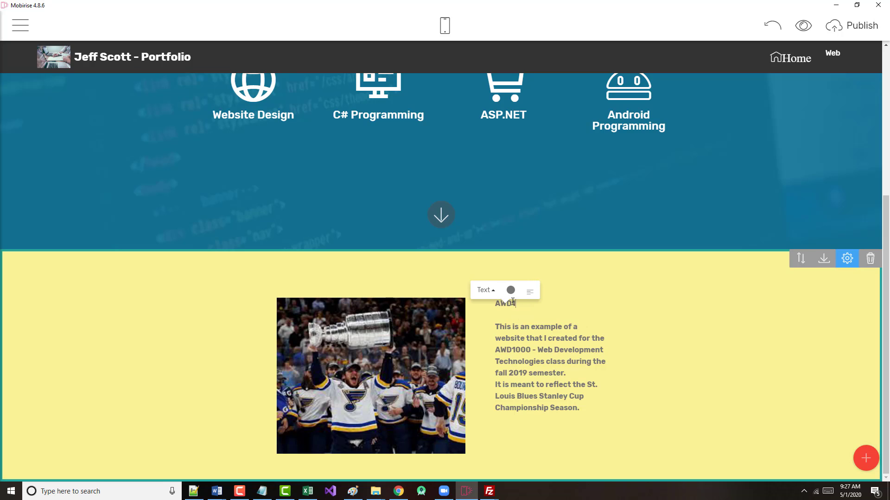
{"action": "type", "text": "000 -"}
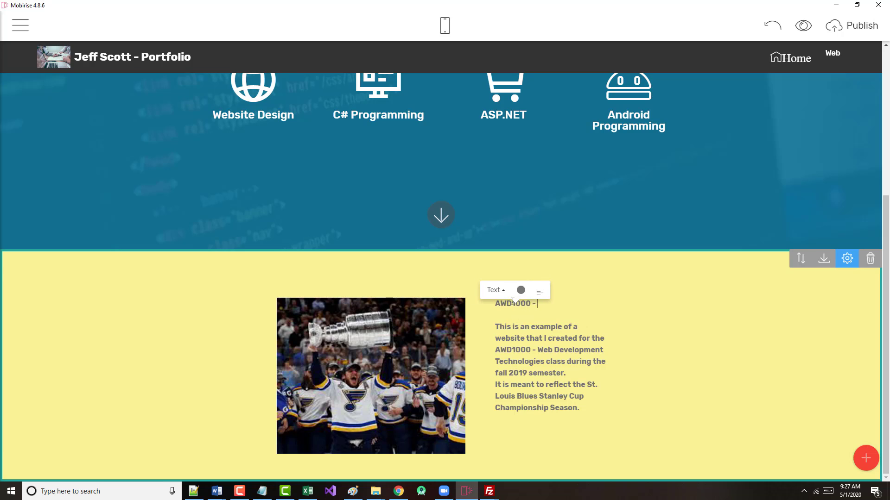
{"action": "type", "text": " WEB DE"}
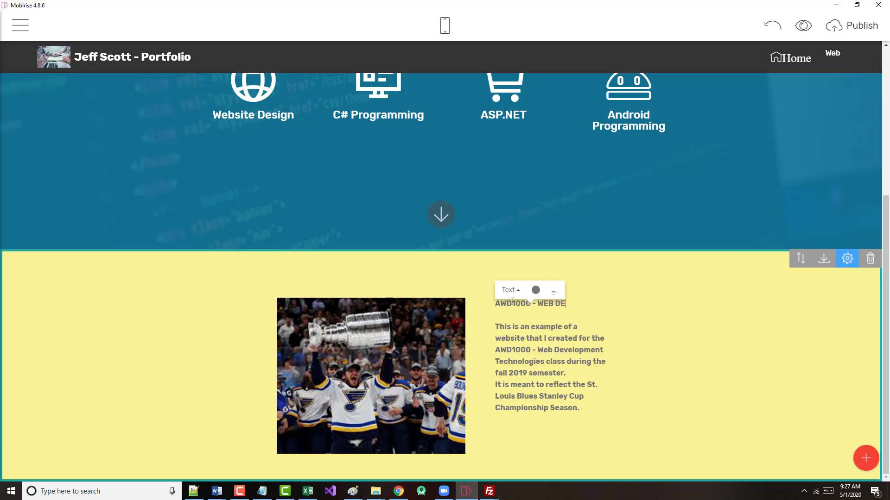
{"action": "type", "text": "VELOPMENT"}
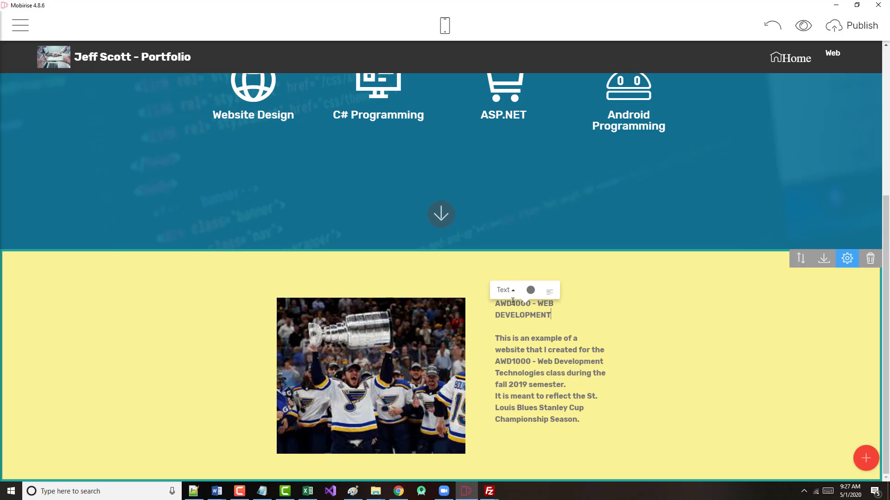
{"action": "type", "text": " TECHN"}
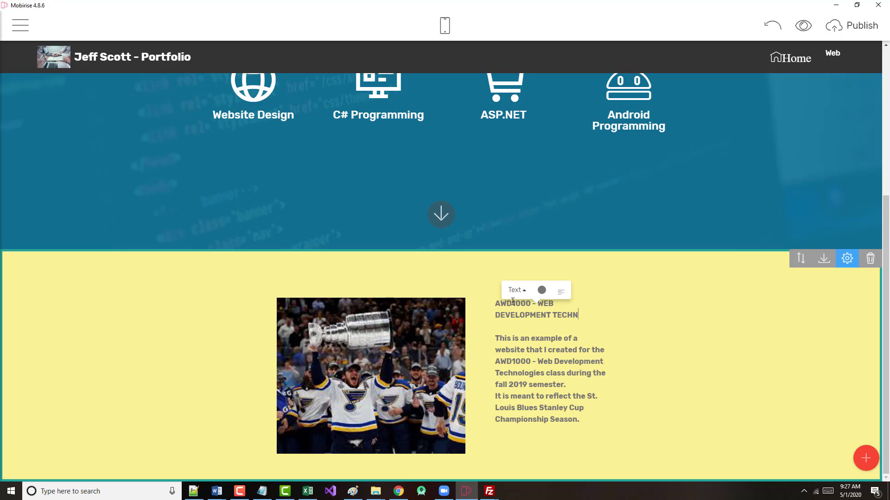
{"action": "type", "text": "OLOGIES"}
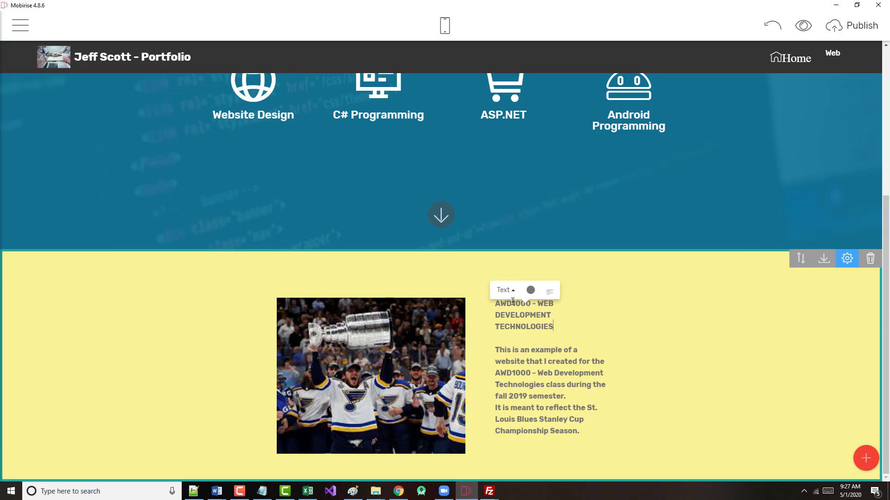
{"action": "type", "text": " WEB"}
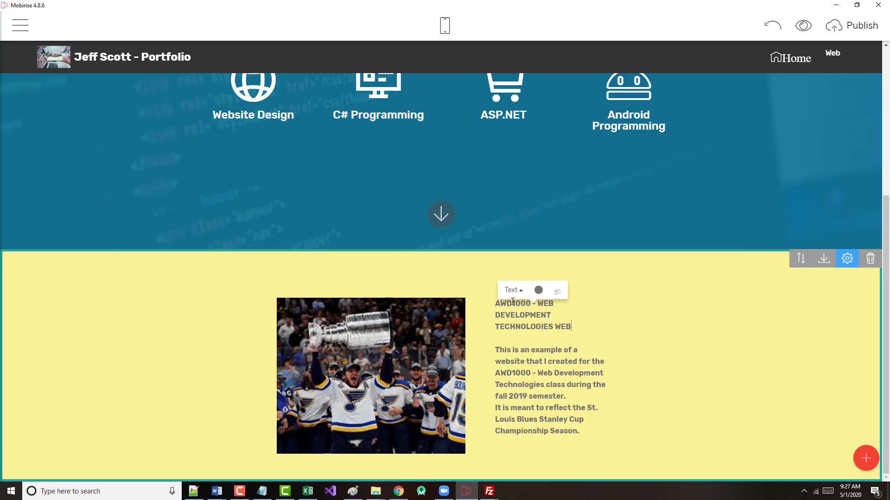
{"action": "type", "text": "SITE"}
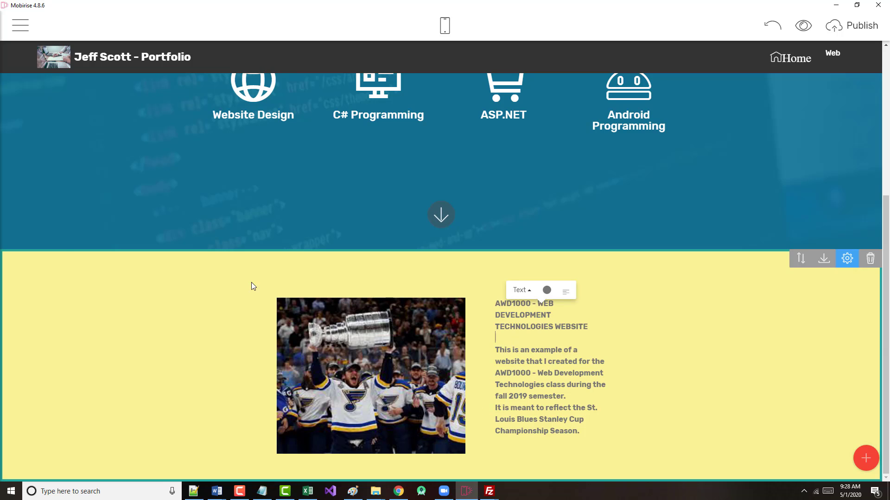
Try to link the Website Design globe icon to the Content 6-5 block on the Home page
{"action": "scroll", "coordinate": [251, 286], "scroll_direction": "up", "scroll_amount": 5}
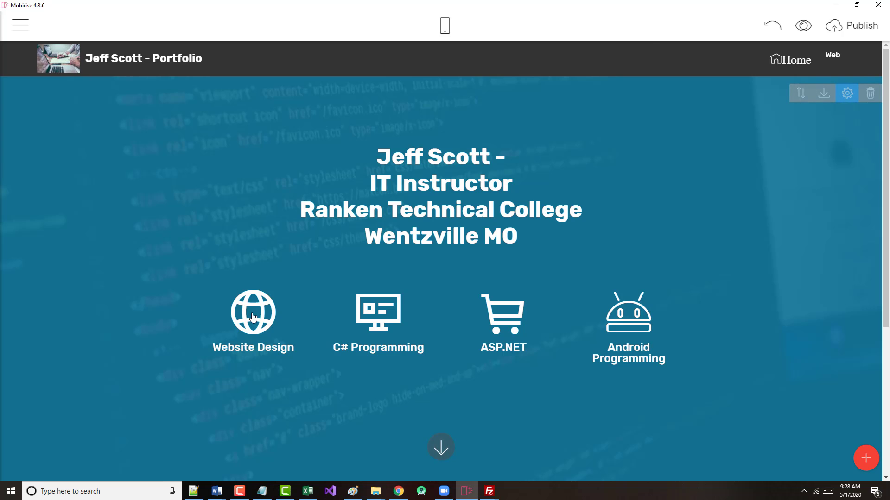
{"action": "left_click", "coordinate": [252, 318]}
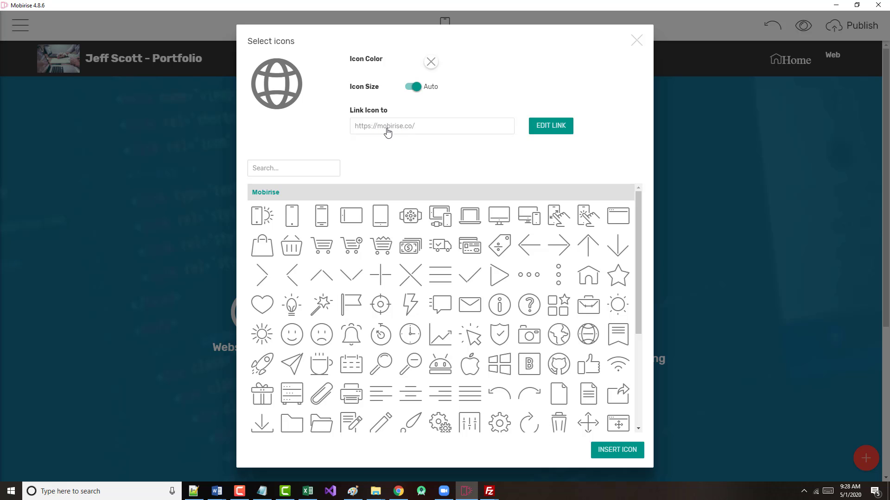
{"action": "left_click", "coordinate": [532, 133]}
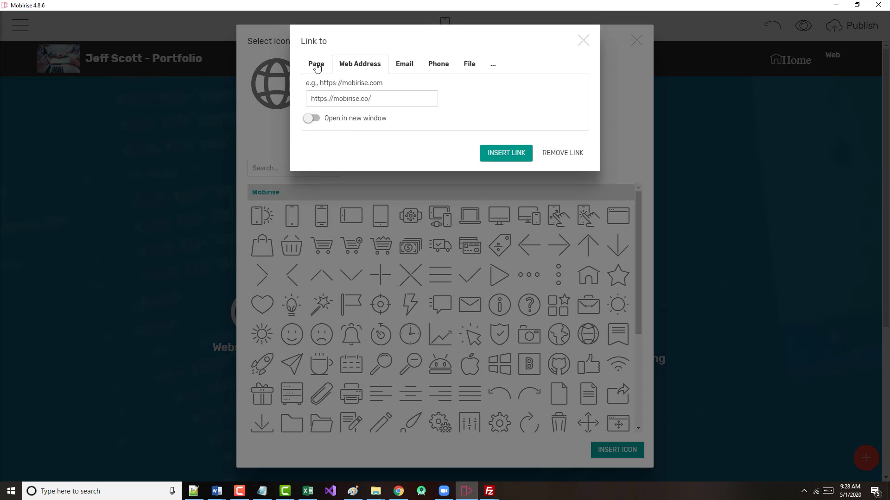
{"action": "left_click", "coordinate": [317, 65]}
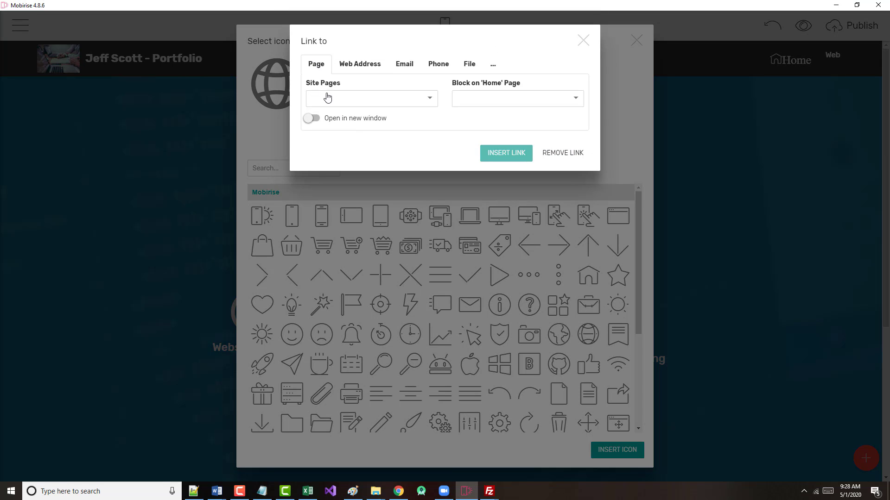
{"action": "left_click", "coordinate": [430, 100]}
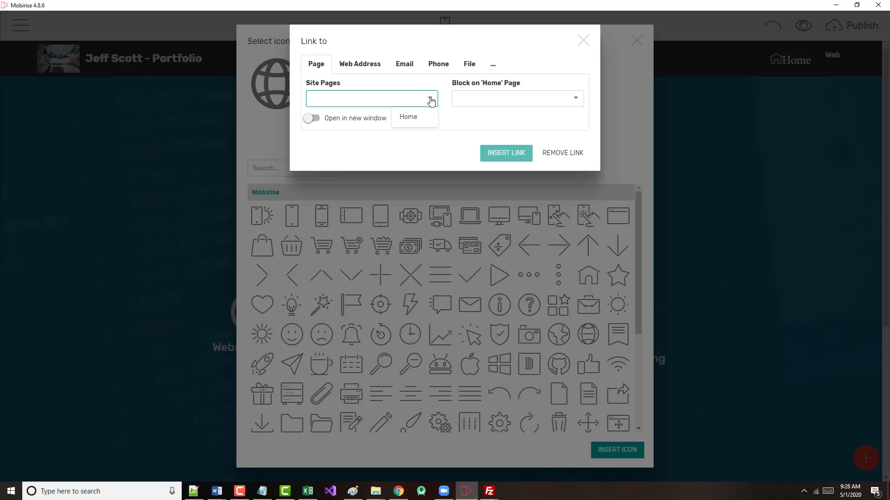
{"action": "left_click", "coordinate": [431, 102]}
{"action": "left_click", "coordinate": [579, 103]}
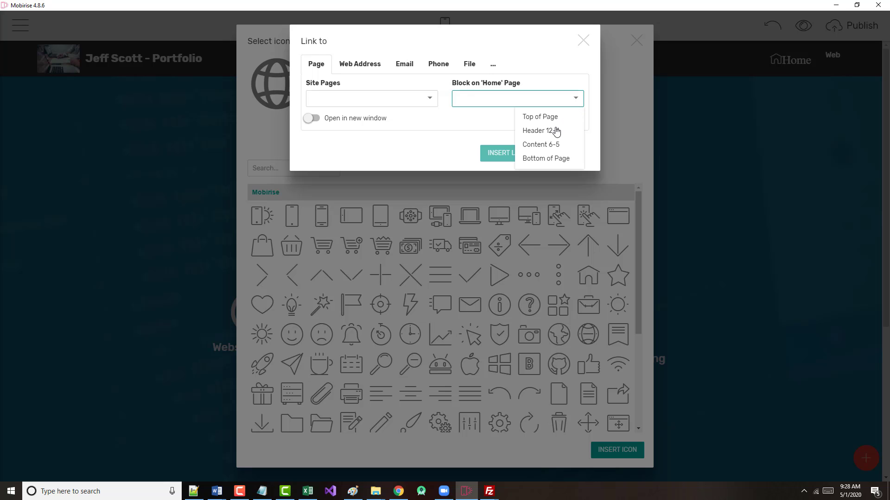
{"action": "left_click", "coordinate": [542, 144]}
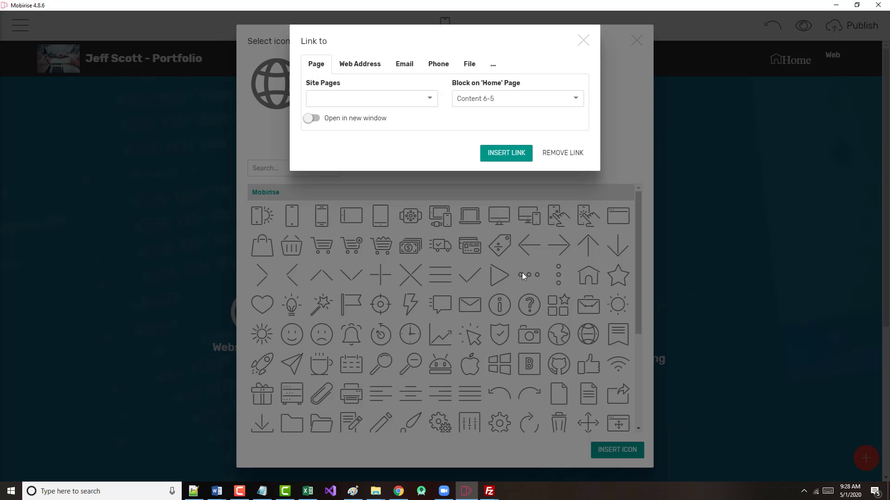
{"action": "left_click", "coordinate": [505, 158]}
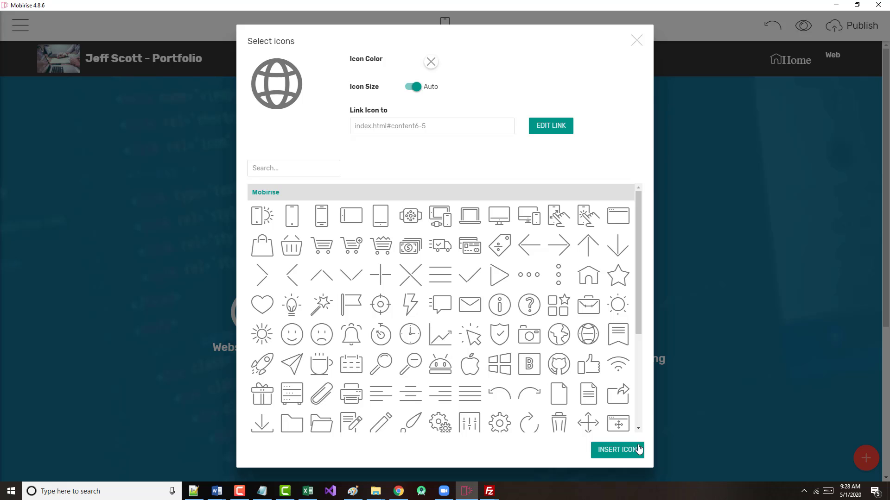
{"action": "left_click", "coordinate": [636, 41]}
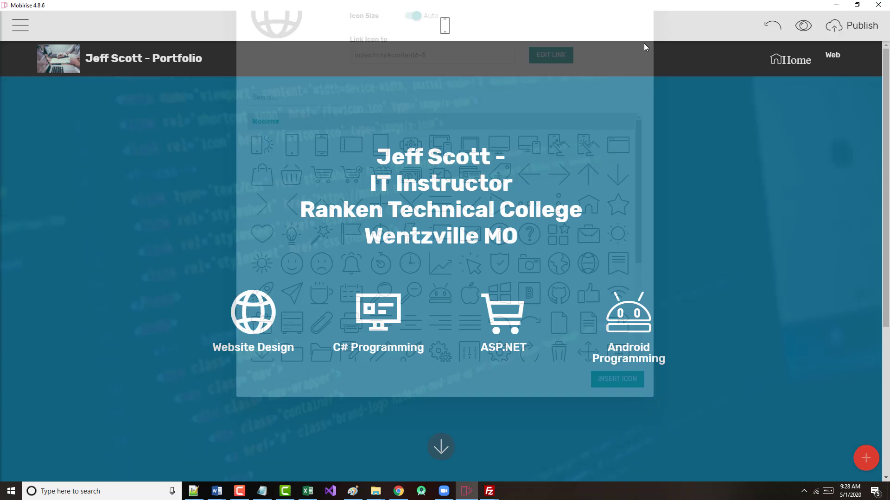
Preview the site in the browser, test the Website Design icon's link and return to the previewed page
{"action": "left_click", "coordinate": [805, 28]}
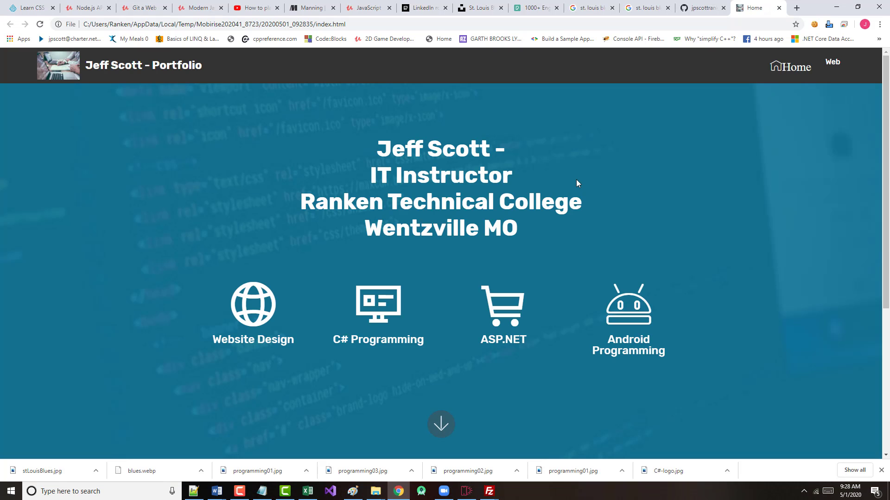
{"action": "left_click", "coordinate": [250, 304]}
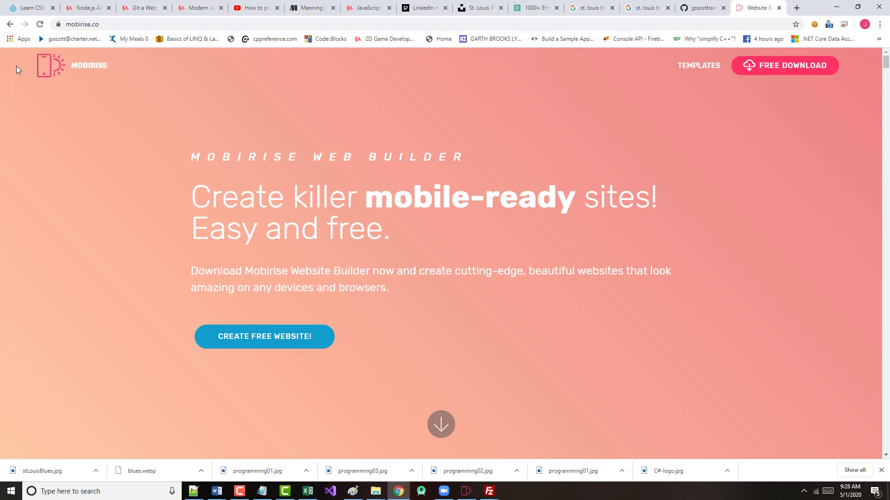
{"action": "left_click", "coordinate": [10, 24]}
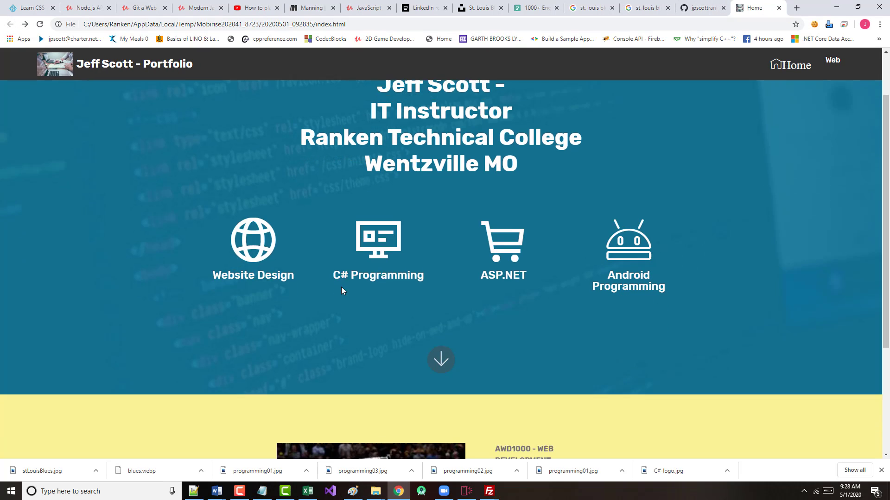
Test the Stanley Cup picture's link in the preview, look over the Blues repository page and go back
{"action": "scroll", "coordinate": [345, 292], "scroll_direction": "down", "scroll_amount": 3}
{"action": "left_click", "coordinate": [367, 329]}
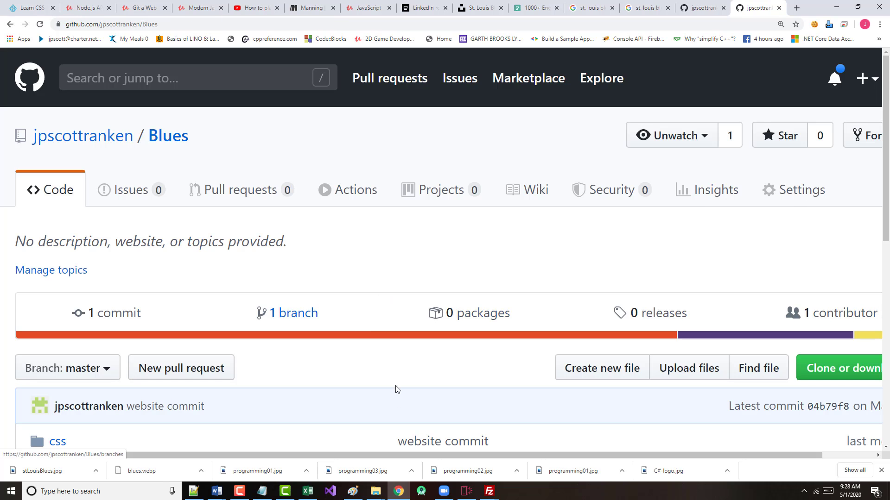
{"action": "scroll", "coordinate": [398, 389], "scroll_direction": "down", "scroll_amount": 3}
{"action": "scroll", "coordinate": [383, 397], "scroll_direction": "up", "scroll_amount": 3}
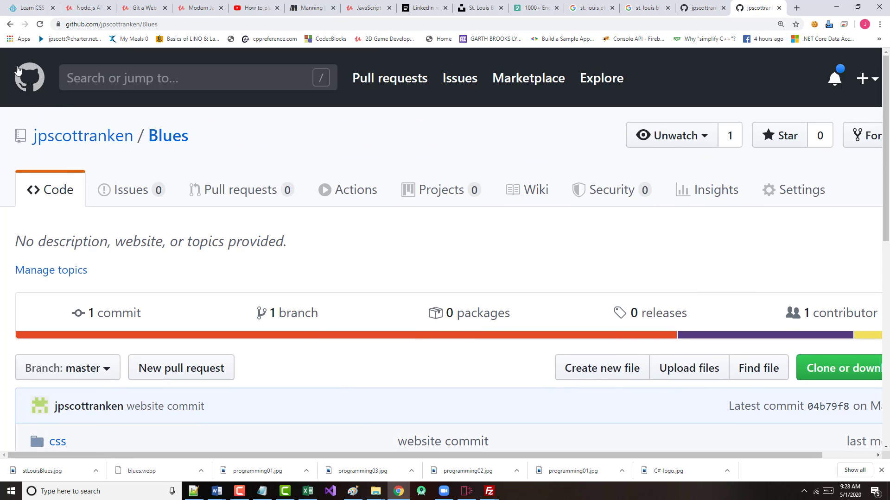
{"action": "left_click", "coordinate": [10, 24]}
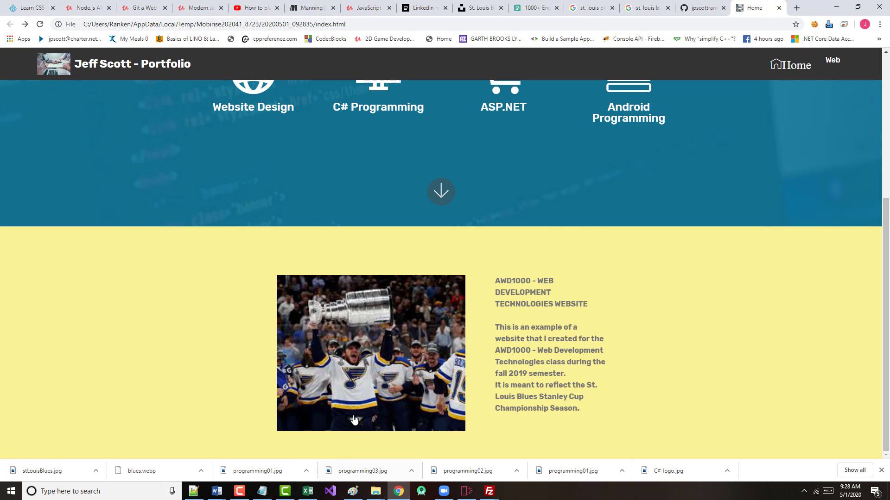
Examine the previewed page's icon row and article block, checking the link targets of the Website Design icon and the picture
{"action": "scroll", "coordinate": [353, 421], "scroll_direction": "up", "scroll_amount": 2}
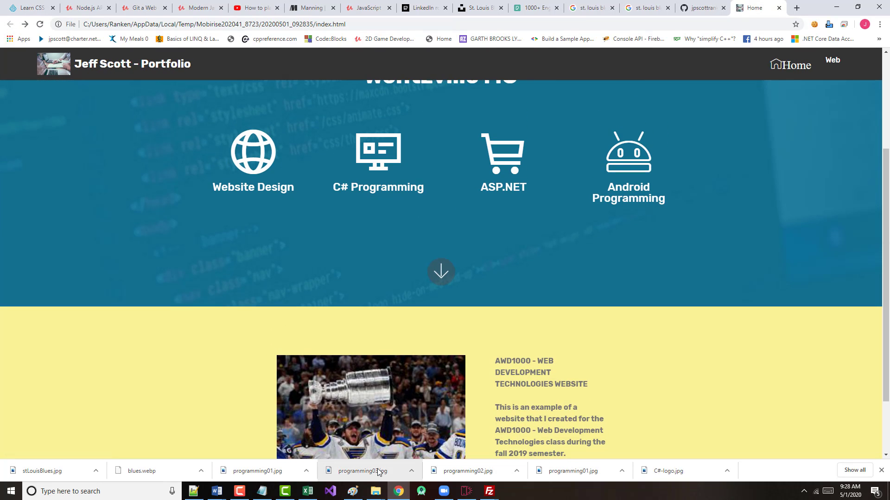
{"action": "scroll", "coordinate": [354, 419], "scroll_direction": "down", "scroll_amount": 2}
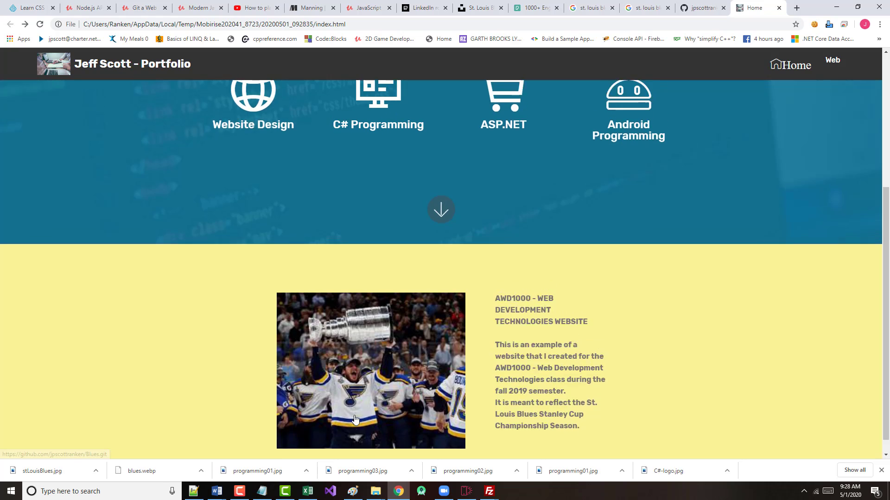
{"action": "scroll", "coordinate": [354, 419], "scroll_direction": "up", "scroll_amount": 2}
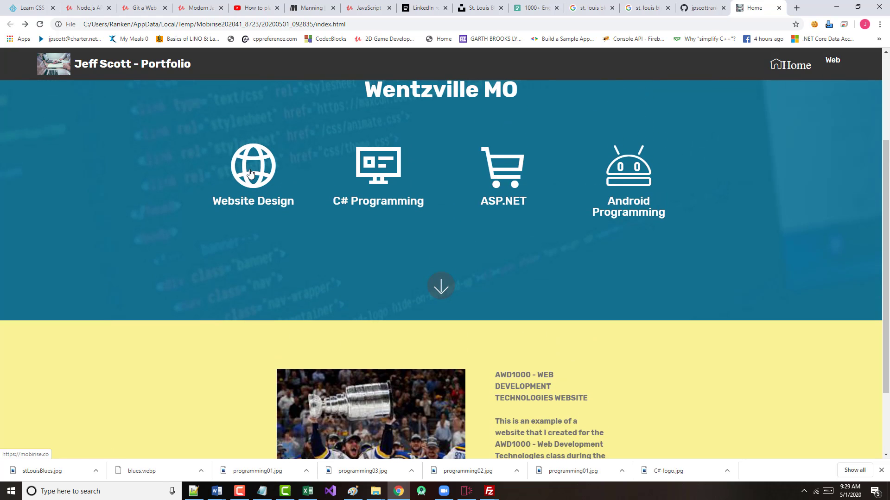
{"action": "scroll", "coordinate": [336, 395], "scroll_direction": "down", "scroll_amount": 1}
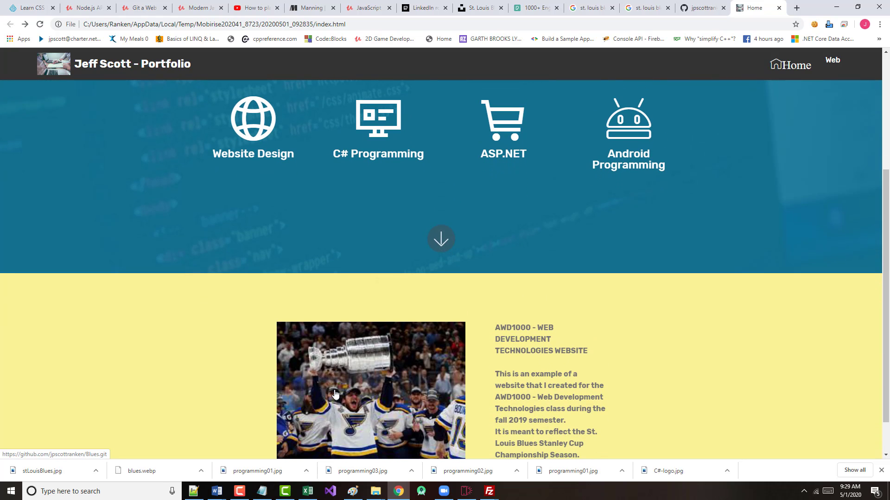
{"action": "scroll", "coordinate": [315, 387], "scroll_direction": "down", "scroll_amount": 1}
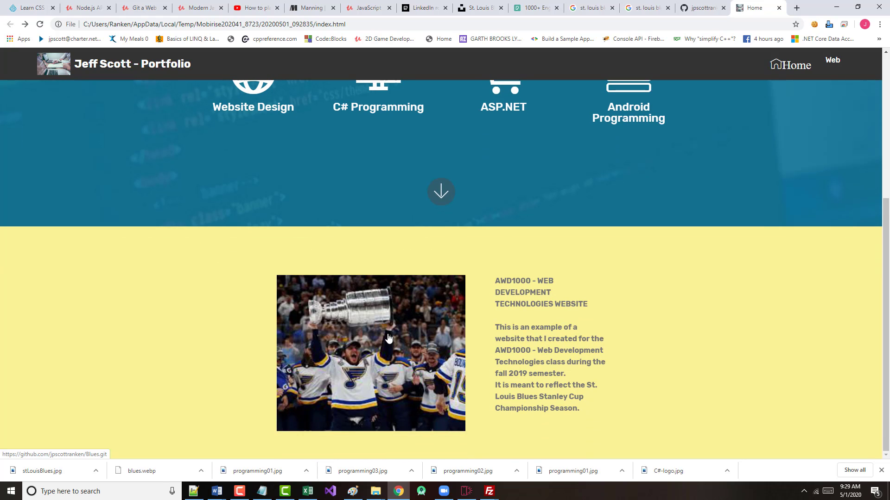
{"action": "scroll", "coordinate": [362, 331], "scroll_direction": "up", "scroll_amount": 2}
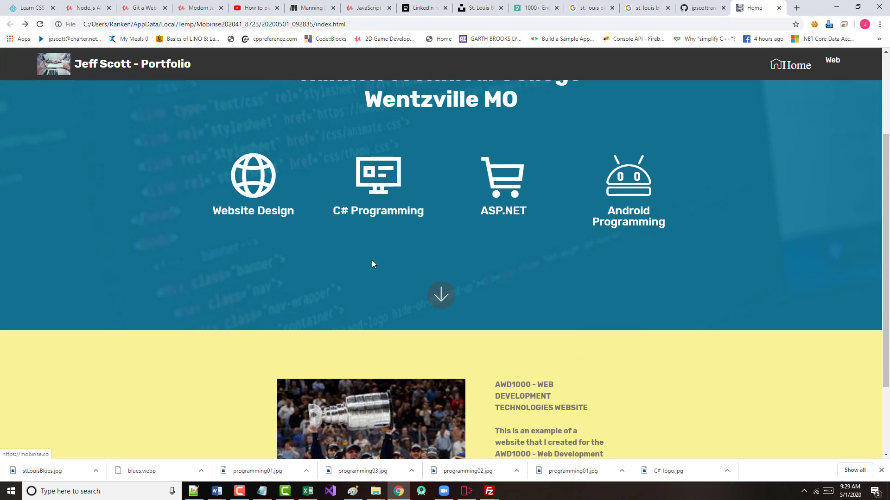
{"action": "scroll", "coordinate": [344, 436], "scroll_direction": "down", "scroll_amount": 2}
{"action": "scroll", "coordinate": [364, 327], "scroll_direction": "up", "scroll_amount": 3}
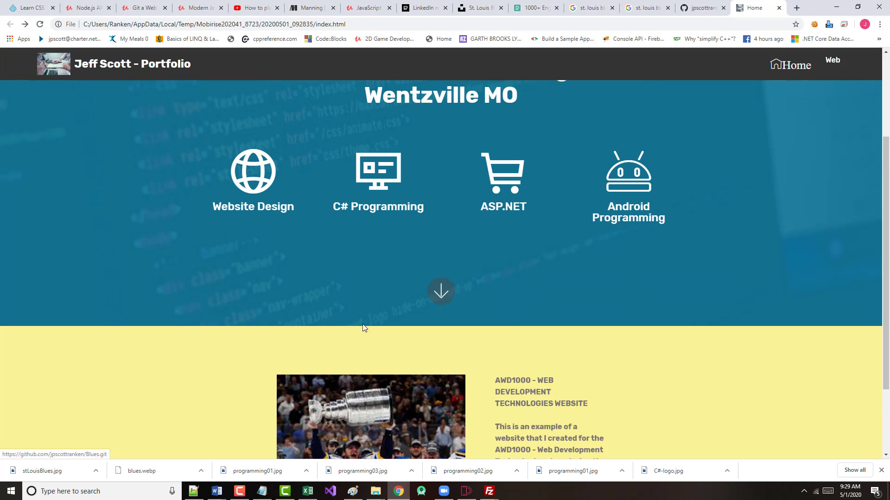
{"action": "scroll", "coordinate": [366, 396], "scroll_direction": "down", "scroll_amount": 2}
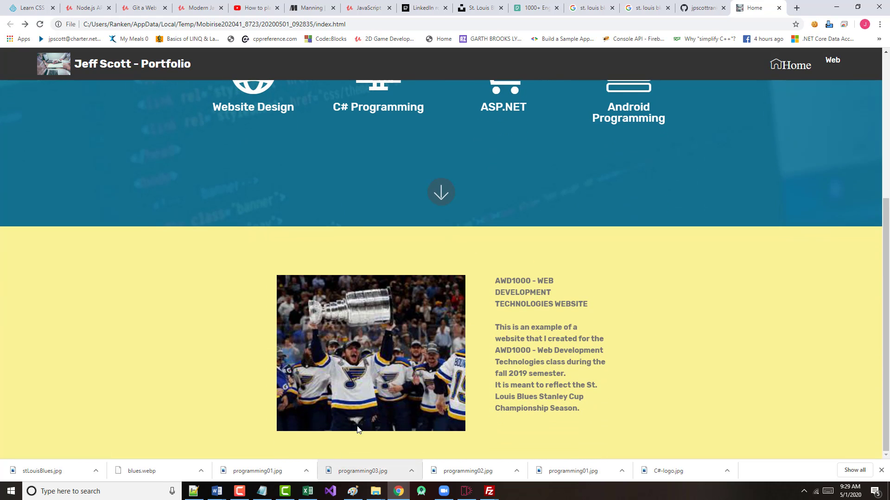
{"action": "scroll", "coordinate": [530, 296], "scroll_direction": "up", "scroll_amount": 3}
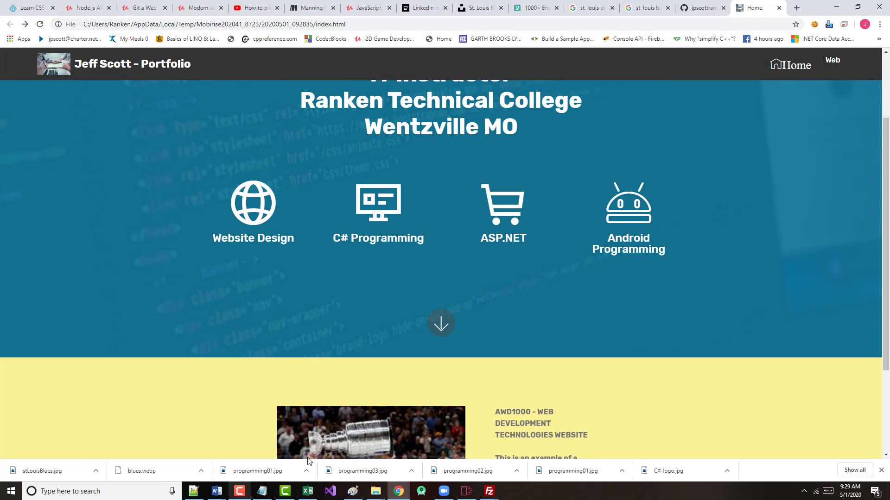
{"action": "scroll", "coordinate": [309, 457], "scroll_direction": "down", "scroll_amount": 3}
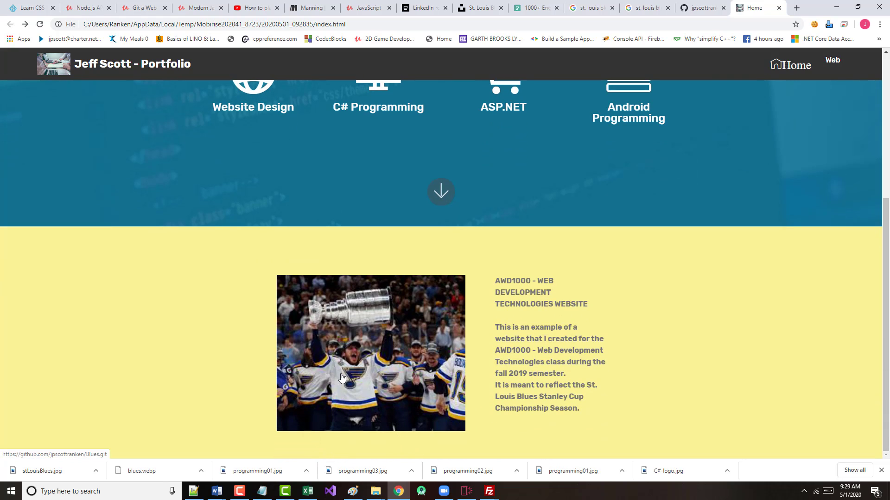
Test the down arrow's link on the previewed page, glance at the Blues repository page and go back in the preview
{"action": "left_click", "coordinate": [437, 199]}
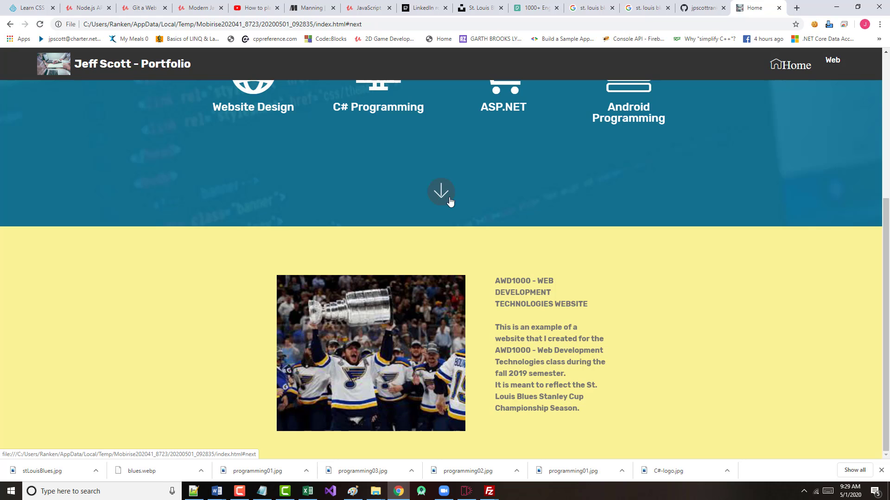
{"action": "scroll", "coordinate": [105, 299], "scroll_direction": "up", "scroll_amount": 3}
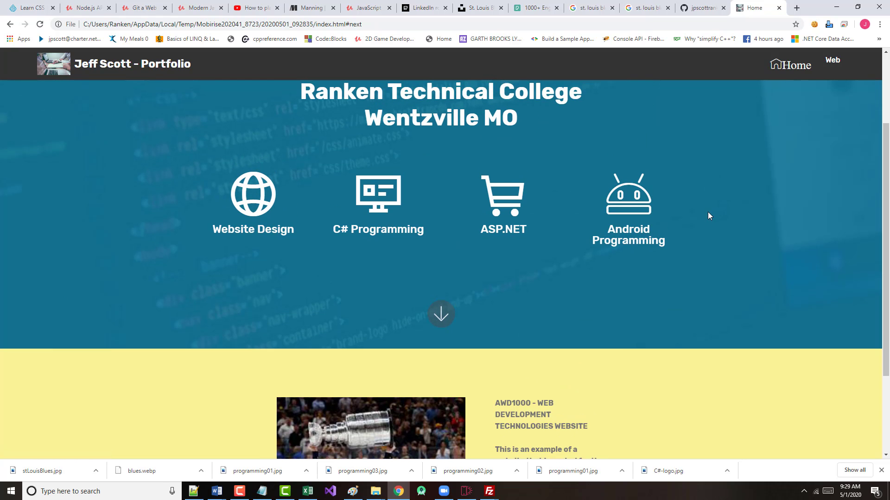
{"action": "left_click", "coordinate": [695, 13]}
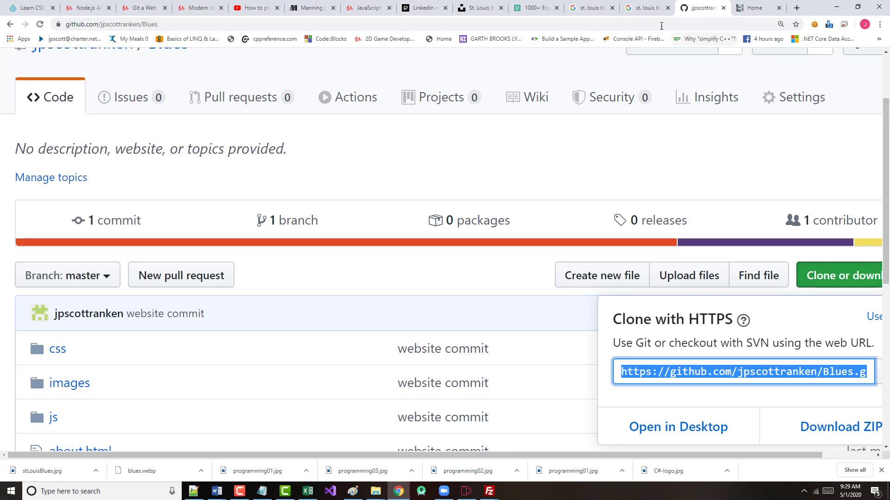
{"action": "left_click", "coordinate": [755, 8]}
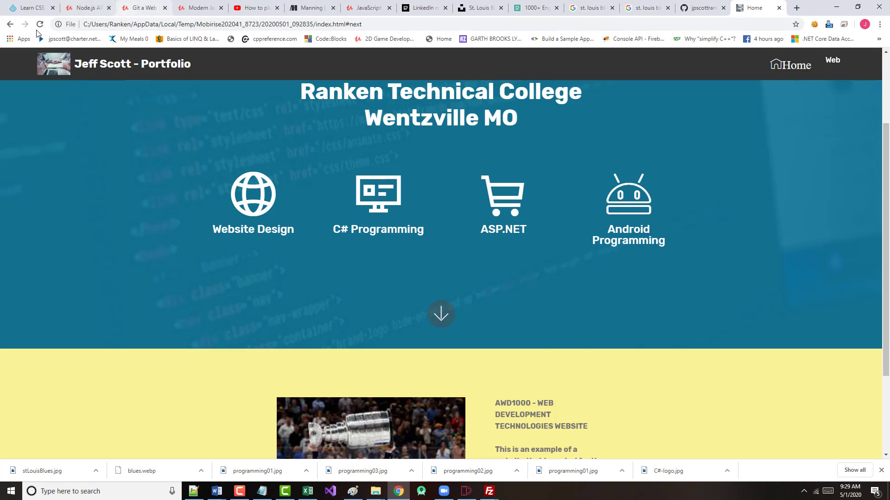
{"action": "left_click", "coordinate": [10, 24]}
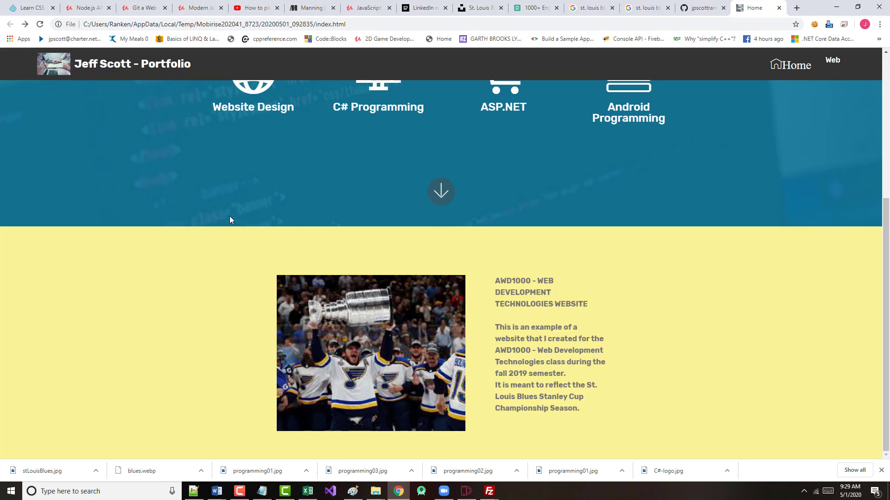
Test the link of the Website Design globe icon once more and return to the previewed page
{"action": "scroll", "coordinate": [230, 216], "scroll_direction": "up", "scroll_amount": 3}
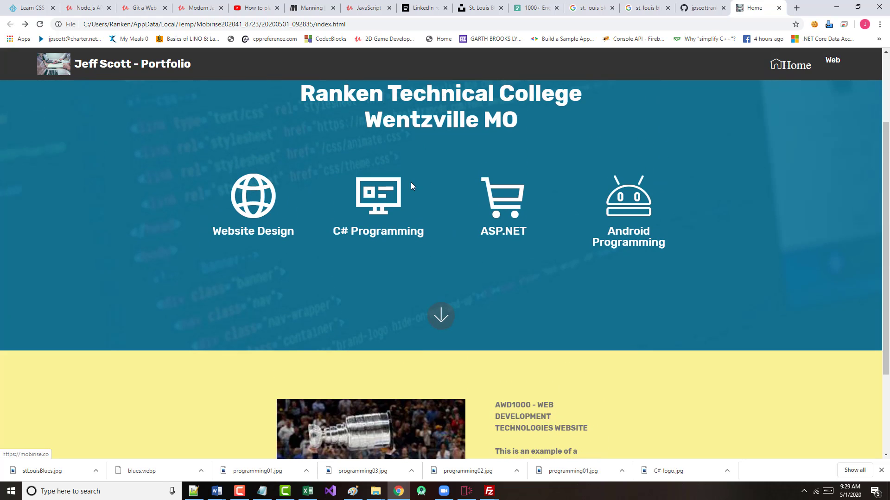
{"action": "left_click", "coordinate": [253, 203]}
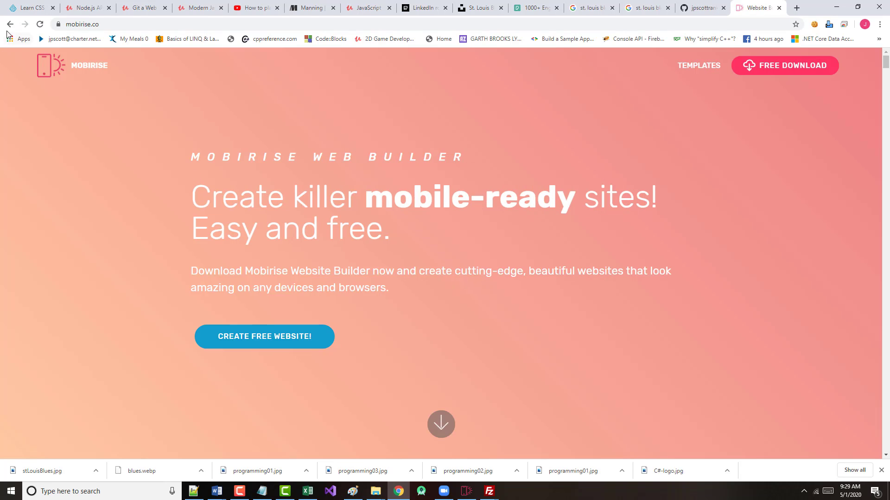
{"action": "left_click", "coordinate": [10, 24]}
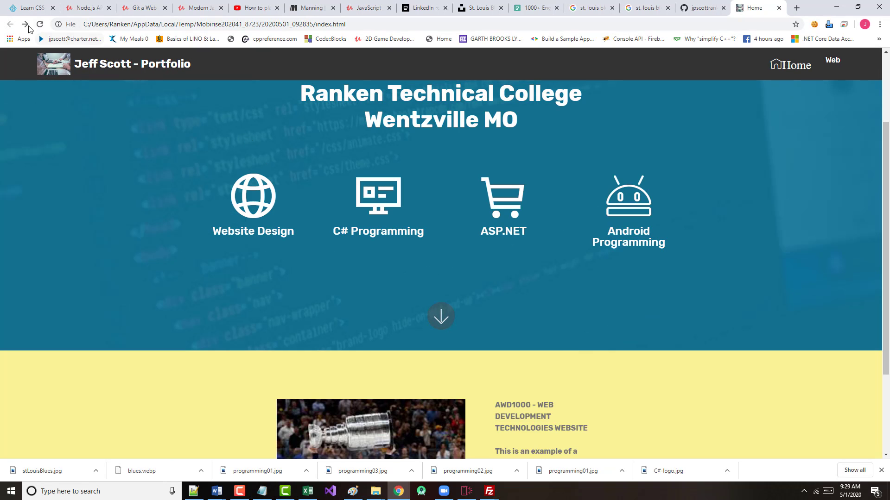
{"action": "left_click", "coordinate": [699, 10]}
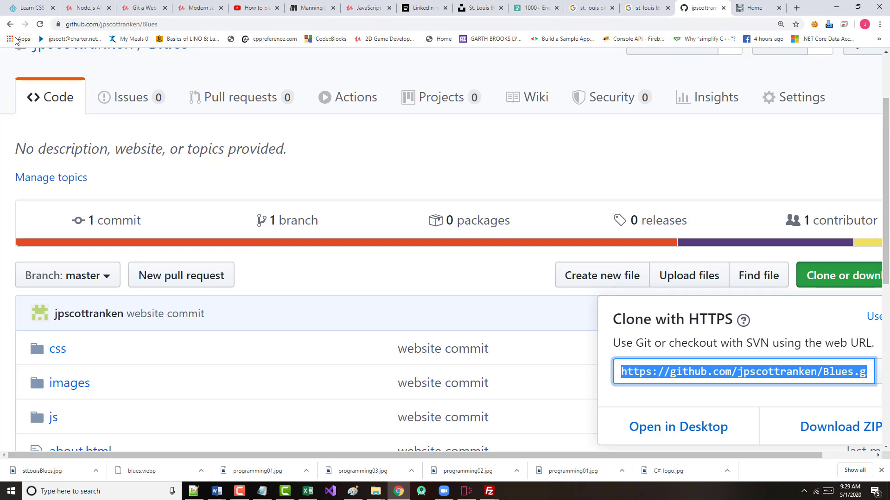
{"action": "left_click", "coordinate": [10, 25]}
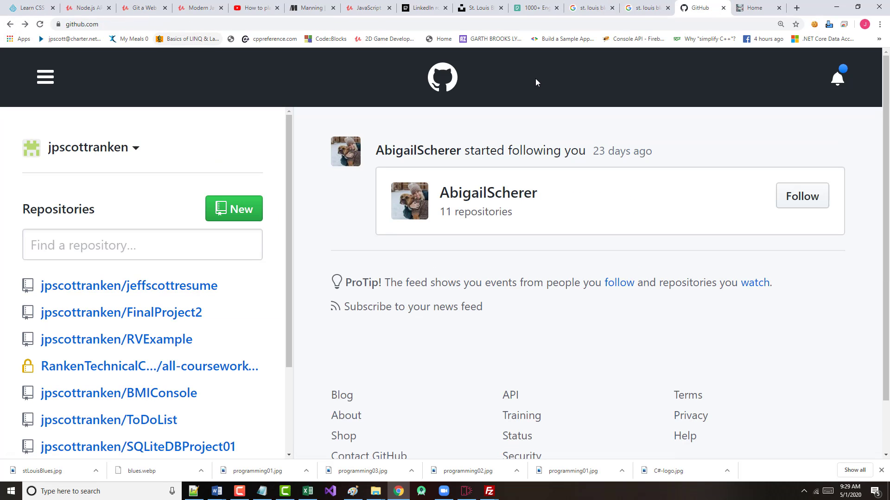
{"action": "left_click", "coordinate": [648, 11]}
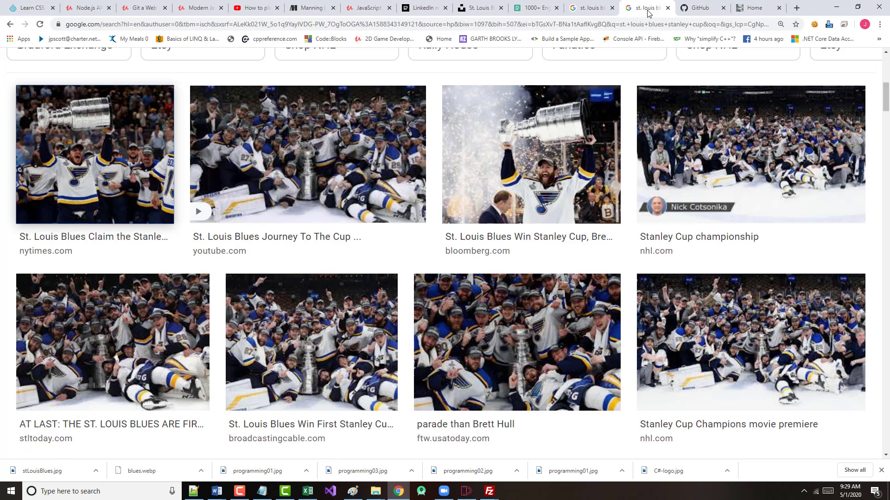
{"action": "left_click", "coordinate": [594, 10]}
{"action": "left_click", "coordinate": [538, 9]}
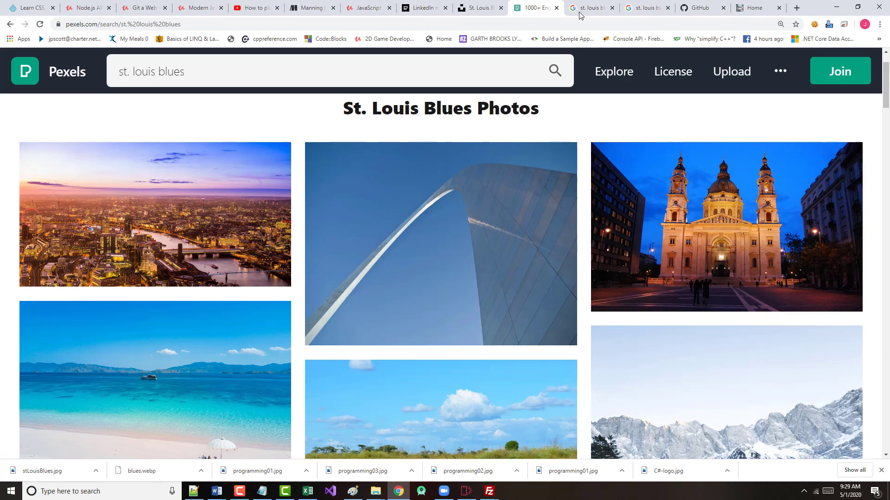
{"action": "left_click", "coordinate": [484, 10]}
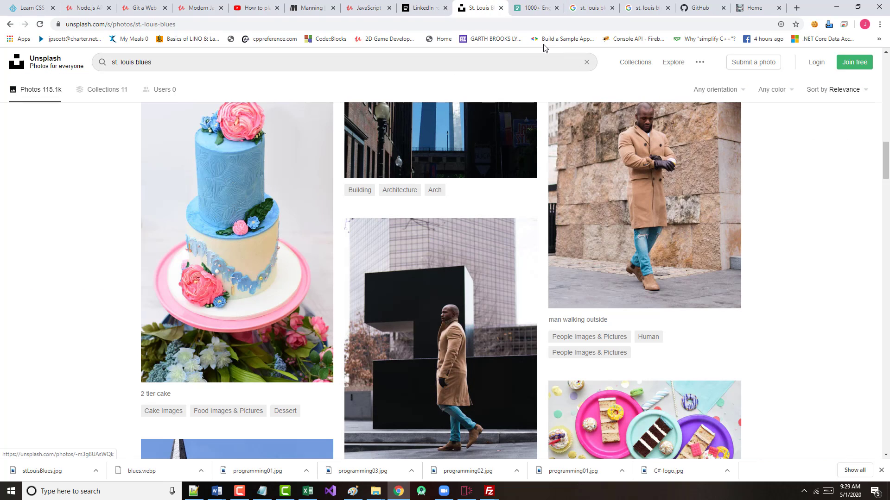
{"action": "left_click", "coordinate": [435, 11]}
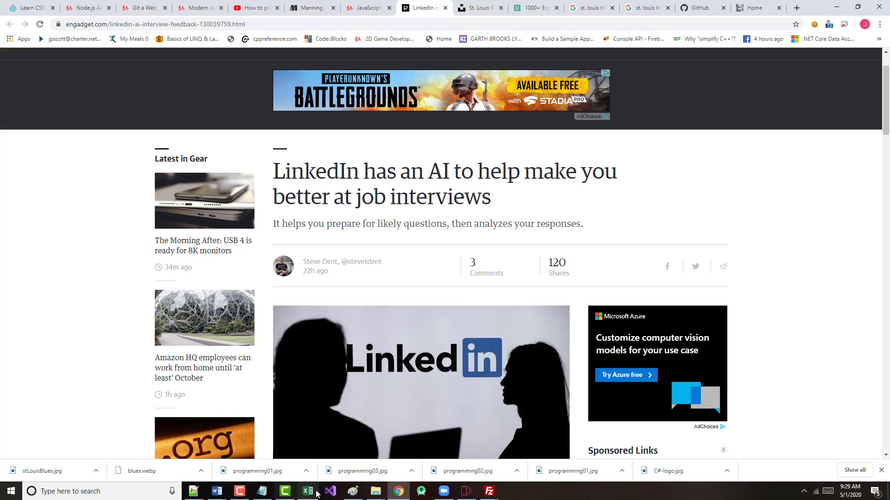
{"action": "left_click", "coordinate": [242, 493]}
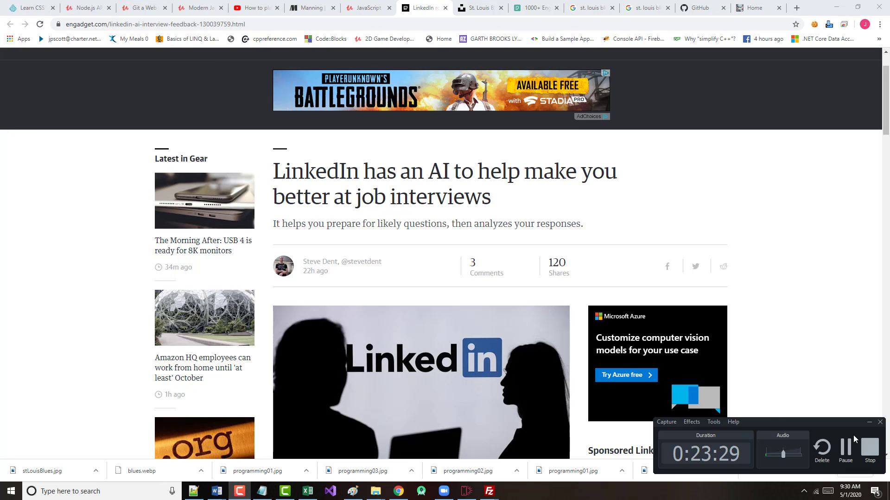